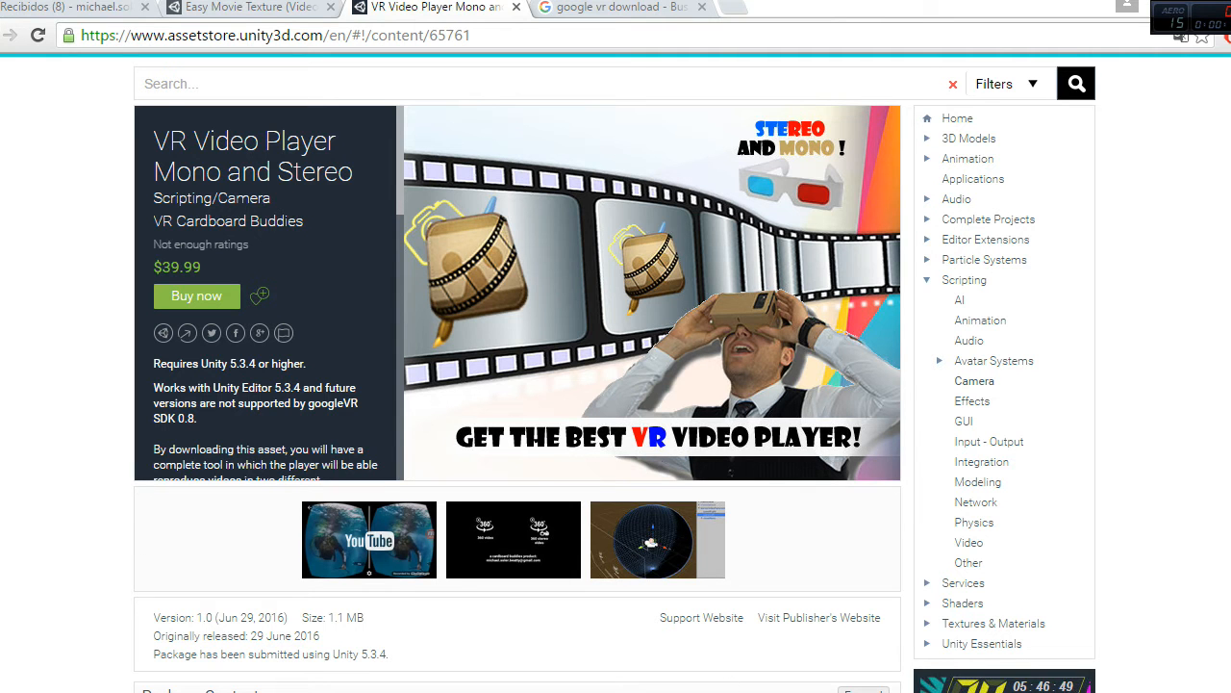
Step: Switch to the Word checklist and set the font colour of the "New Project" item to black
key(alt+Tab)
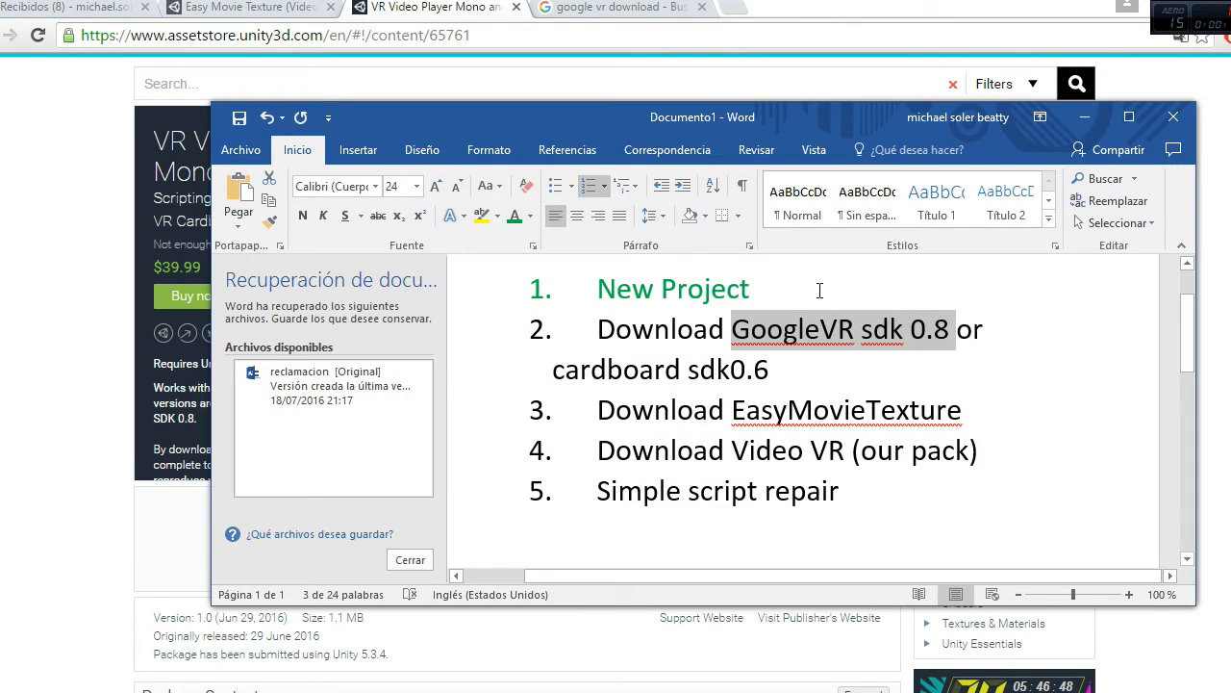
click(783, 289)
drag(783, 289, 546, 287)
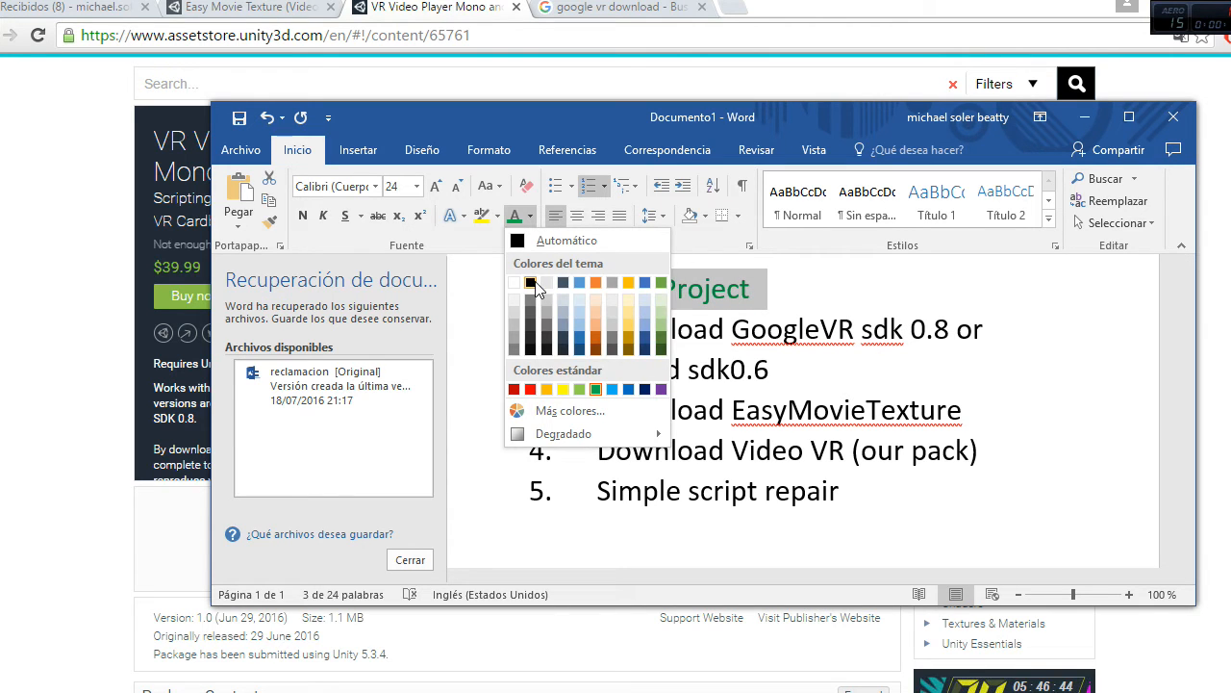
click(534, 282)
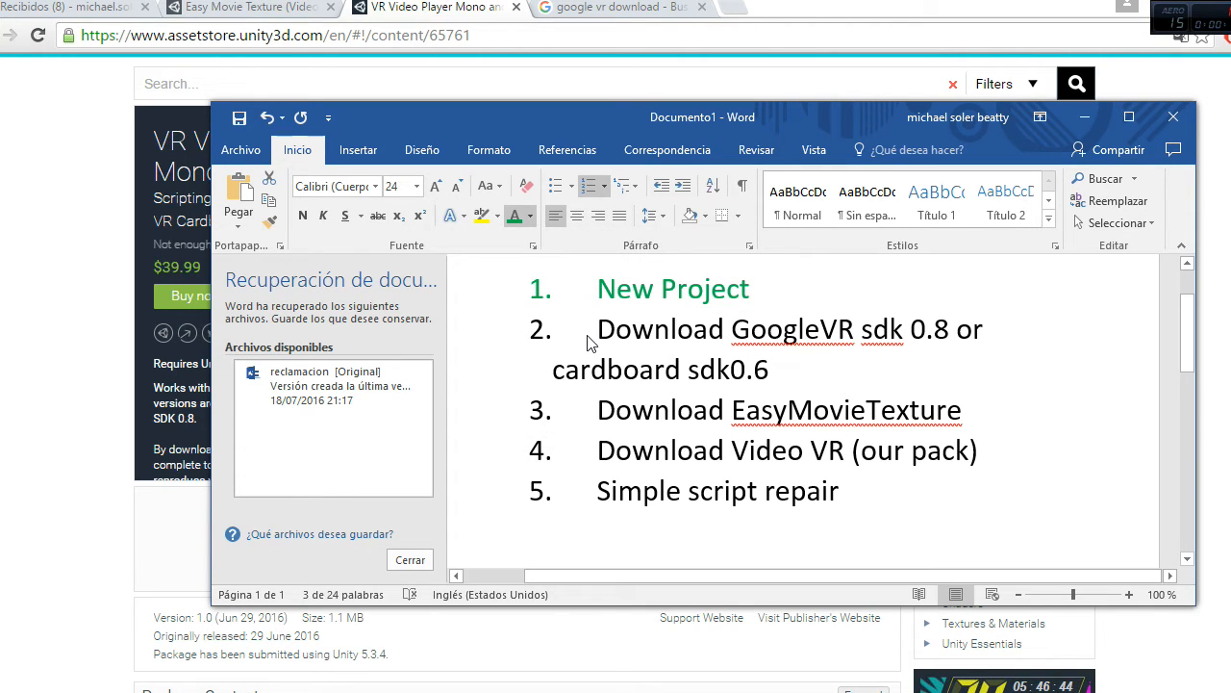
click(509, 283)
Step: Set the font colour of the "New Project" item to the standard green to mark it as done
drag(781, 292, 541, 289)
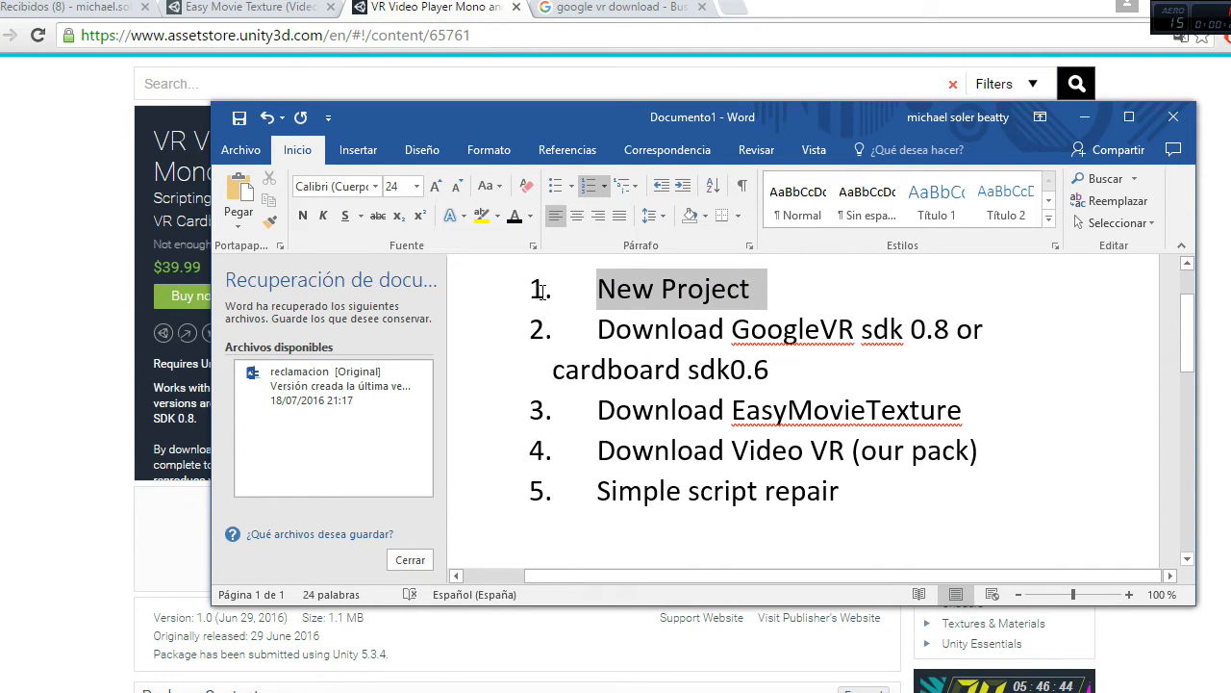
click(530, 217)
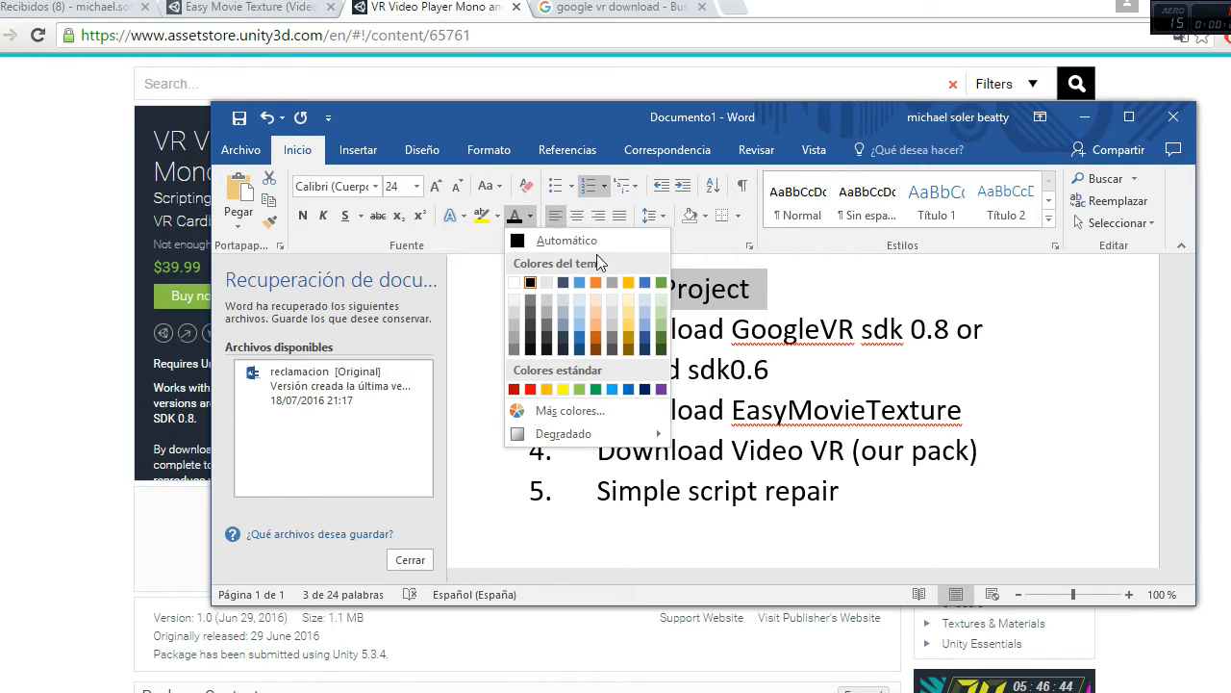
click(598, 390)
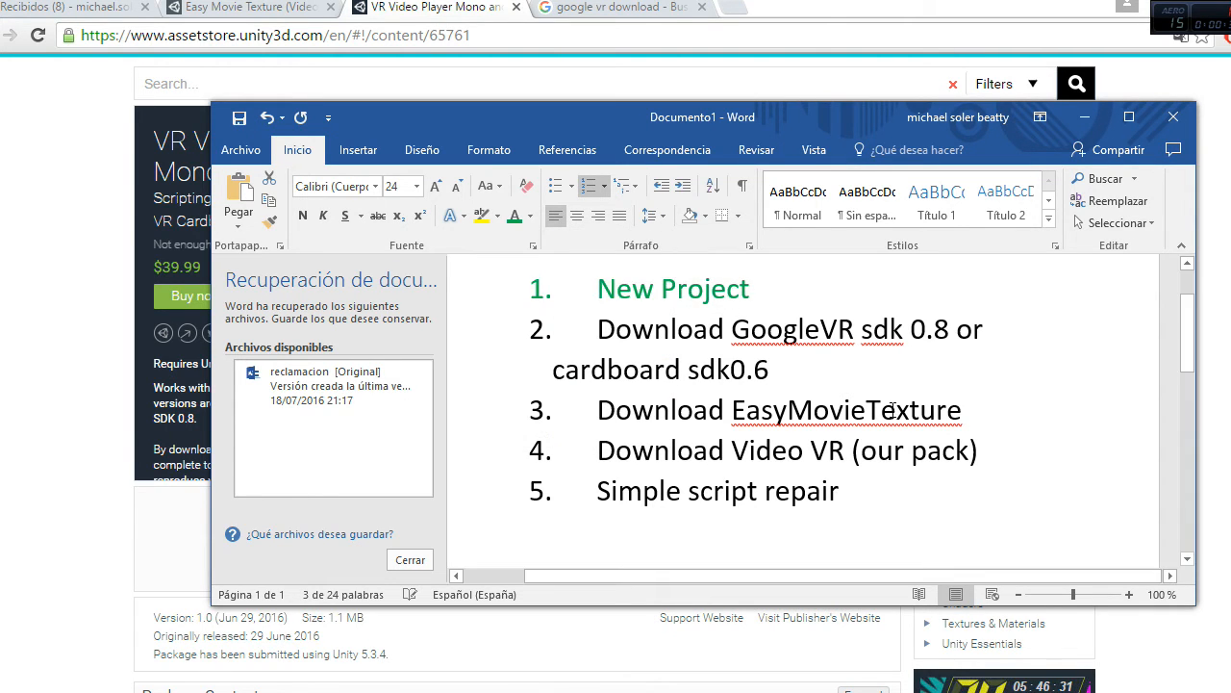
click(867, 404)
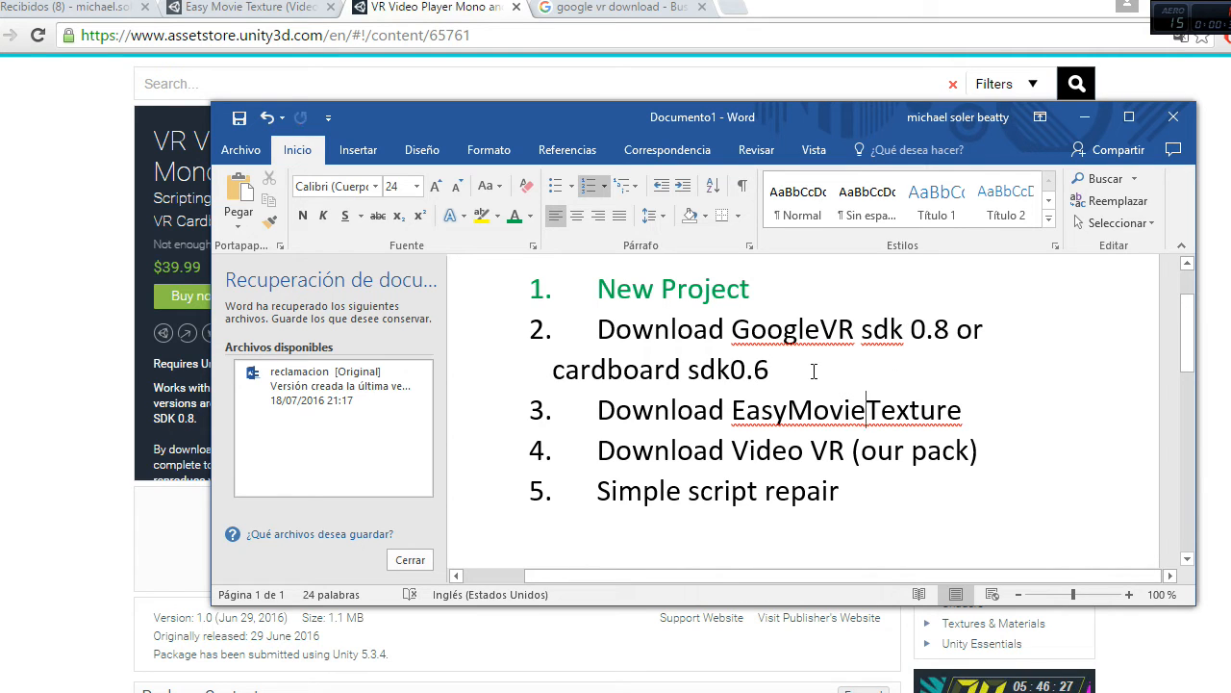
Step: Delete "or cardboard sdk0.6" from the second checklist item and colour "GoogleVR sdk 0.8" green
drag(770, 369, 550, 366)
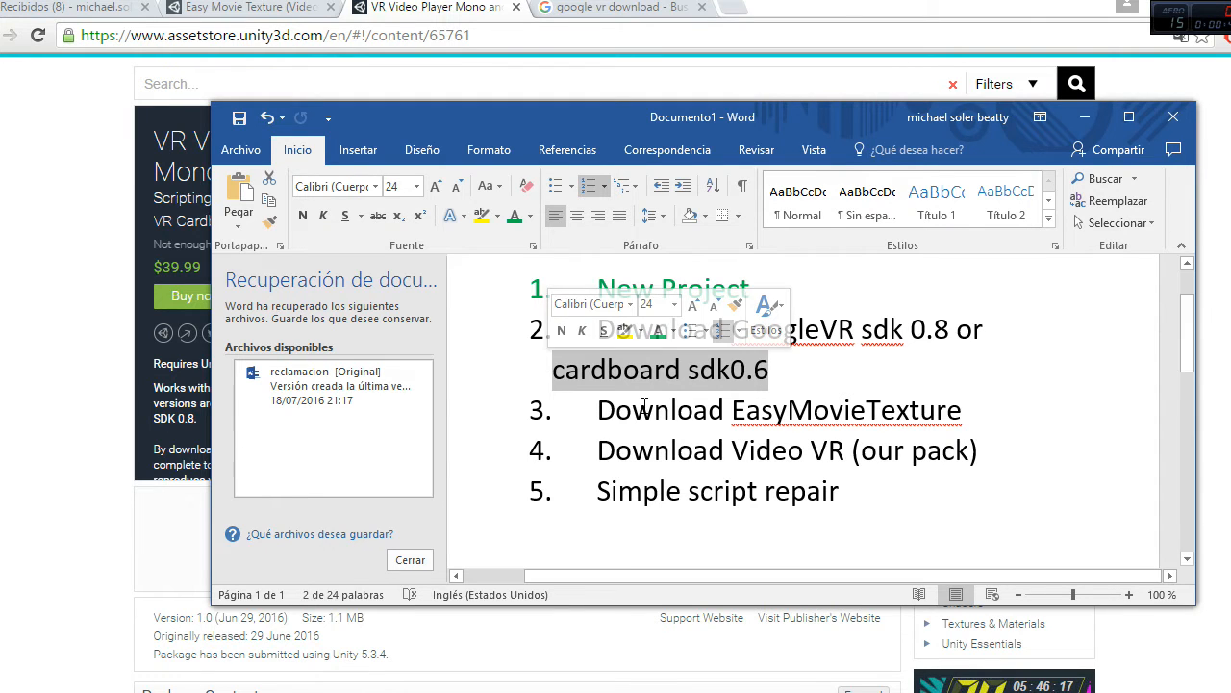
key(BackSpace)
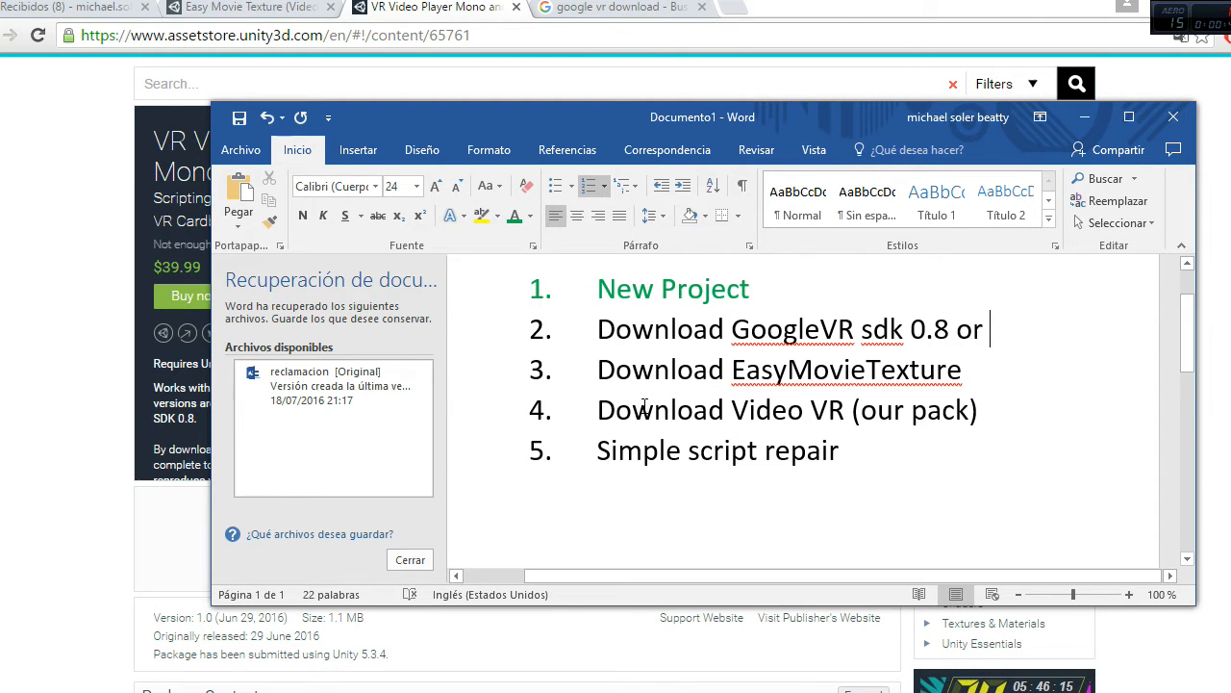
key(BackSpace)
key(BackSpace)
key(BackSpace)
drag(953, 342, 733, 337)
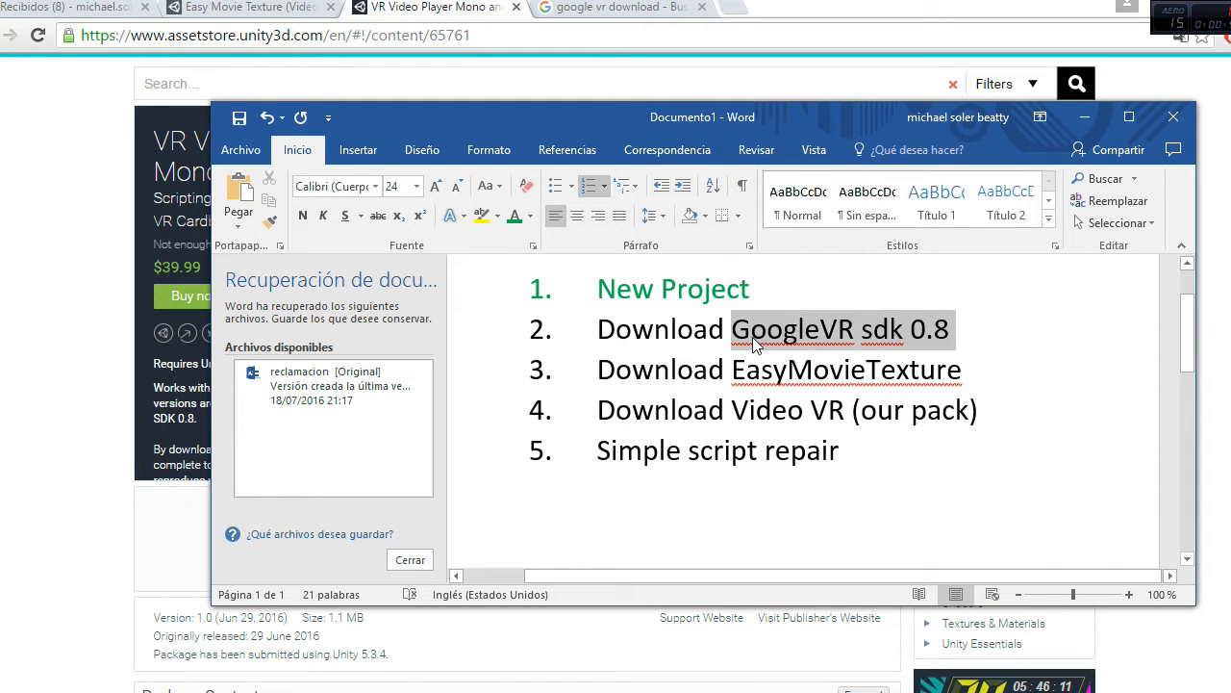
click(514, 215)
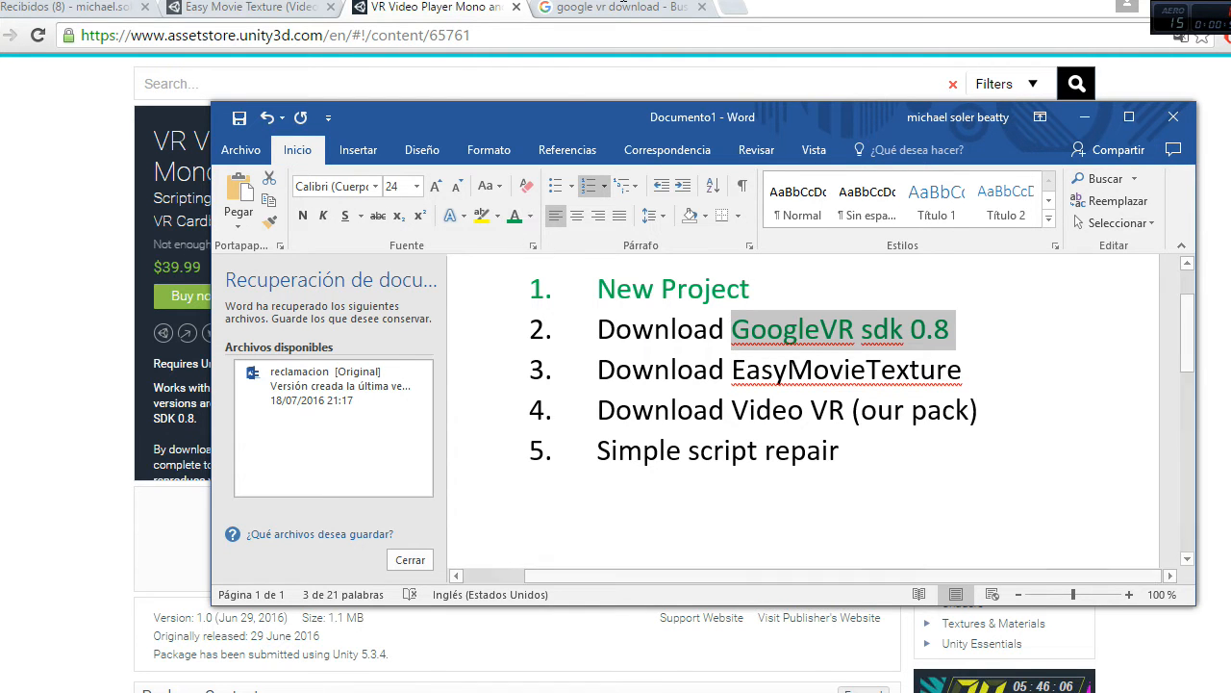
Step: Switch to Chrome, view the "google vr download" search results, and return to the VR Video Player asset page
click(610, 5)
click(605, 7)
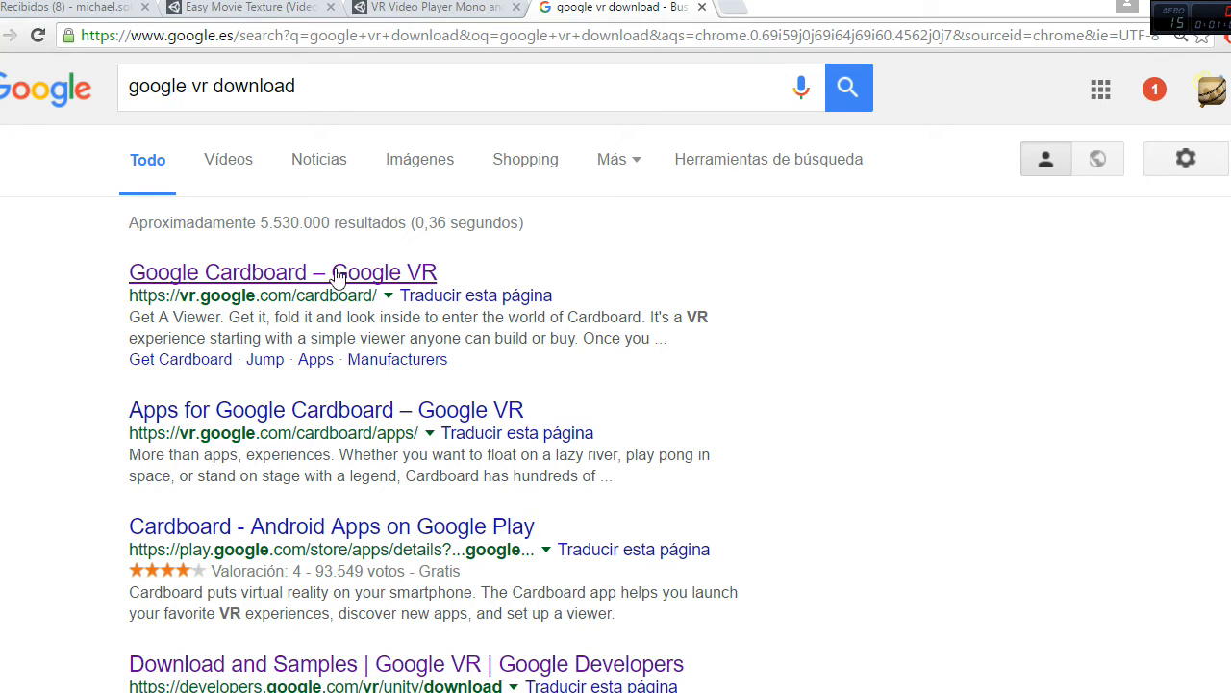
click(417, 10)
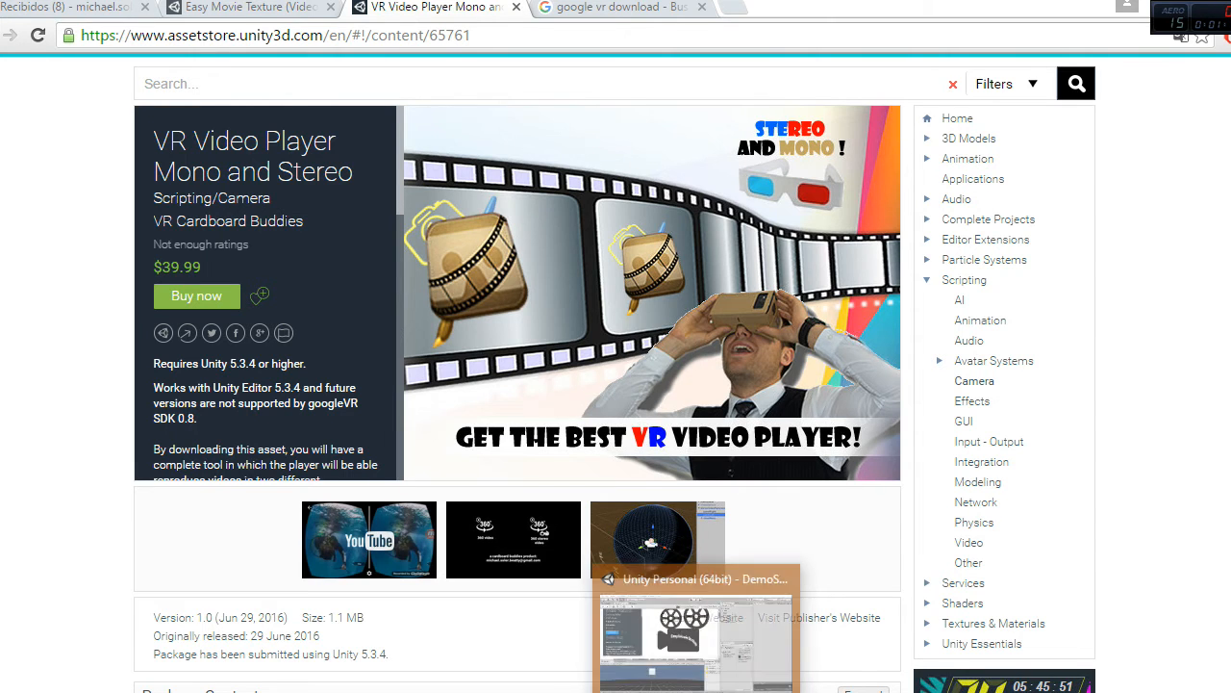
Step: Open File Explorer and select the GoogleVRForUnity package among the recent files
key(super+e)
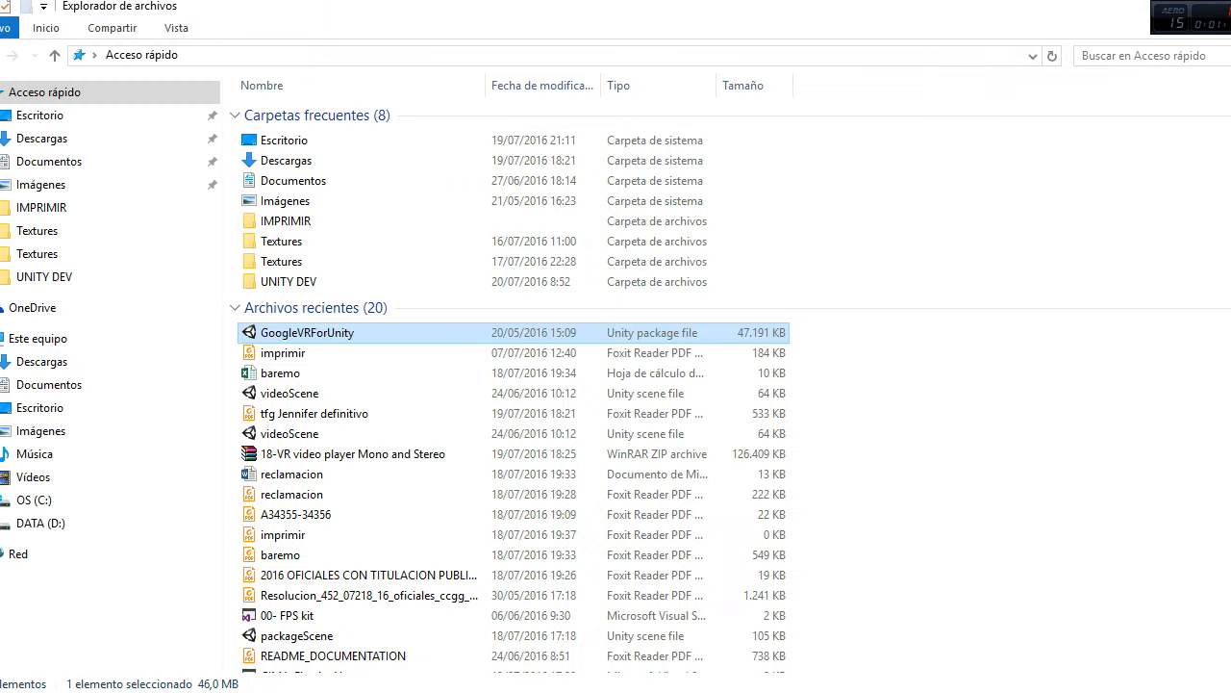
click(303, 354)
click(336, 332)
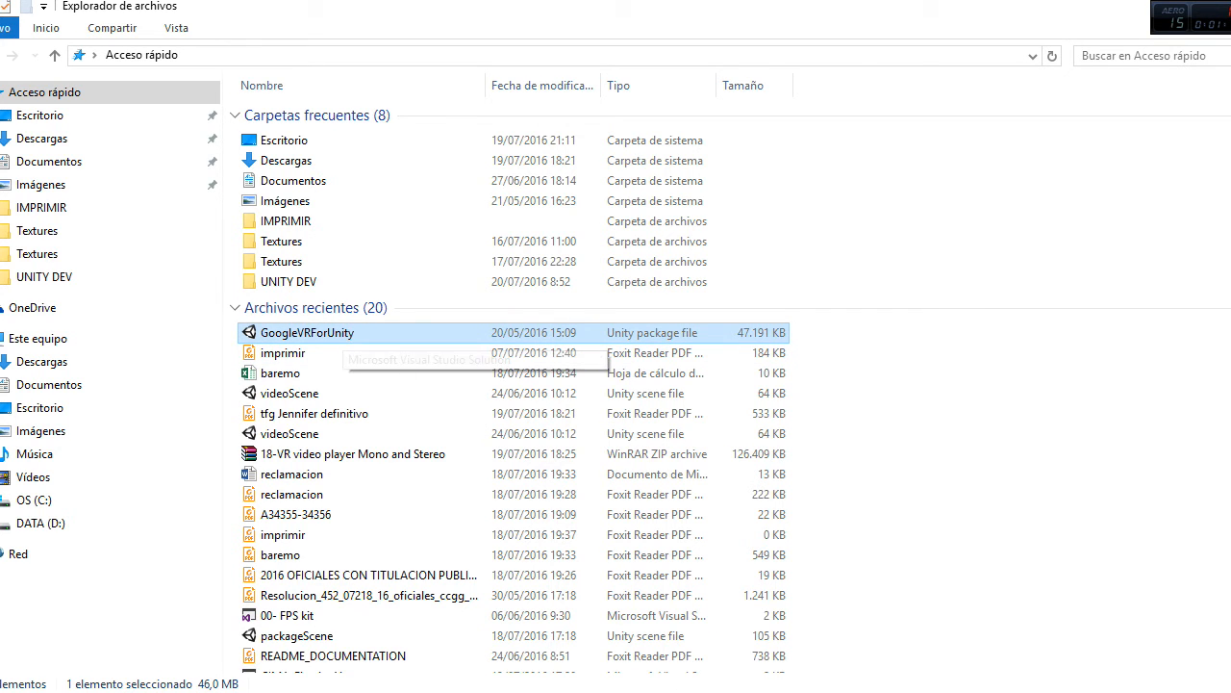
Step: Switch to Unity, expand the GoogleVR folder in the project assets, and select it with its subfolders through Scripts
click(696, 691)
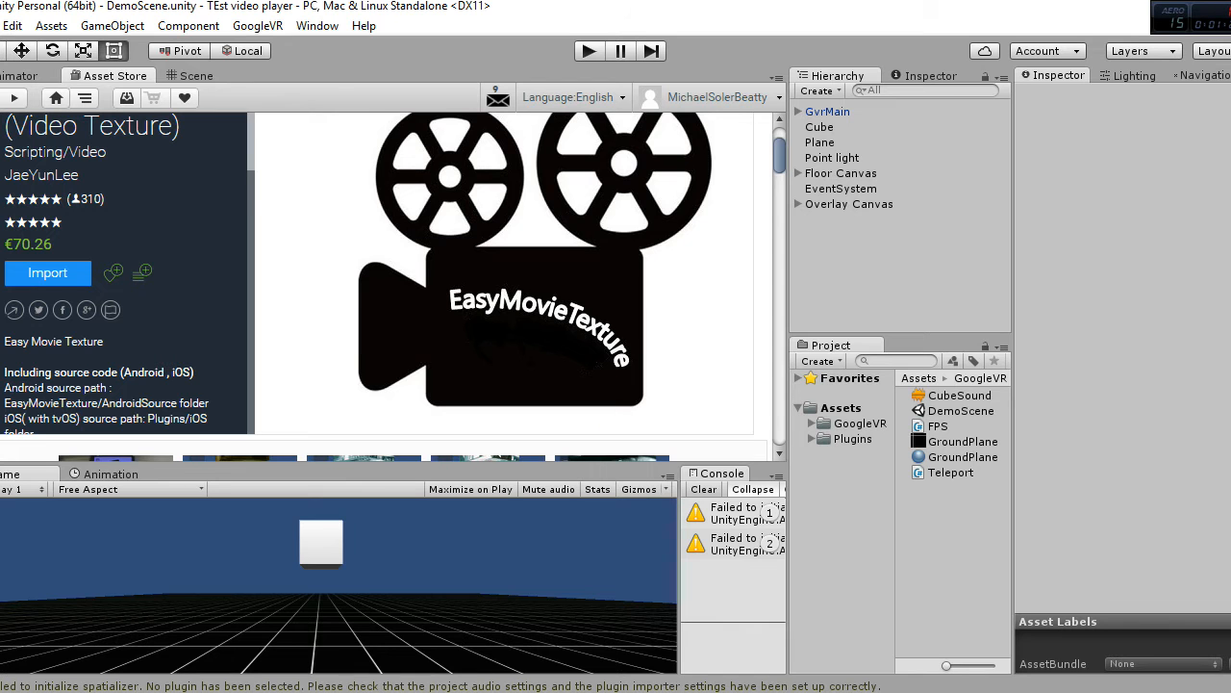
click(811, 423)
click(859, 424)
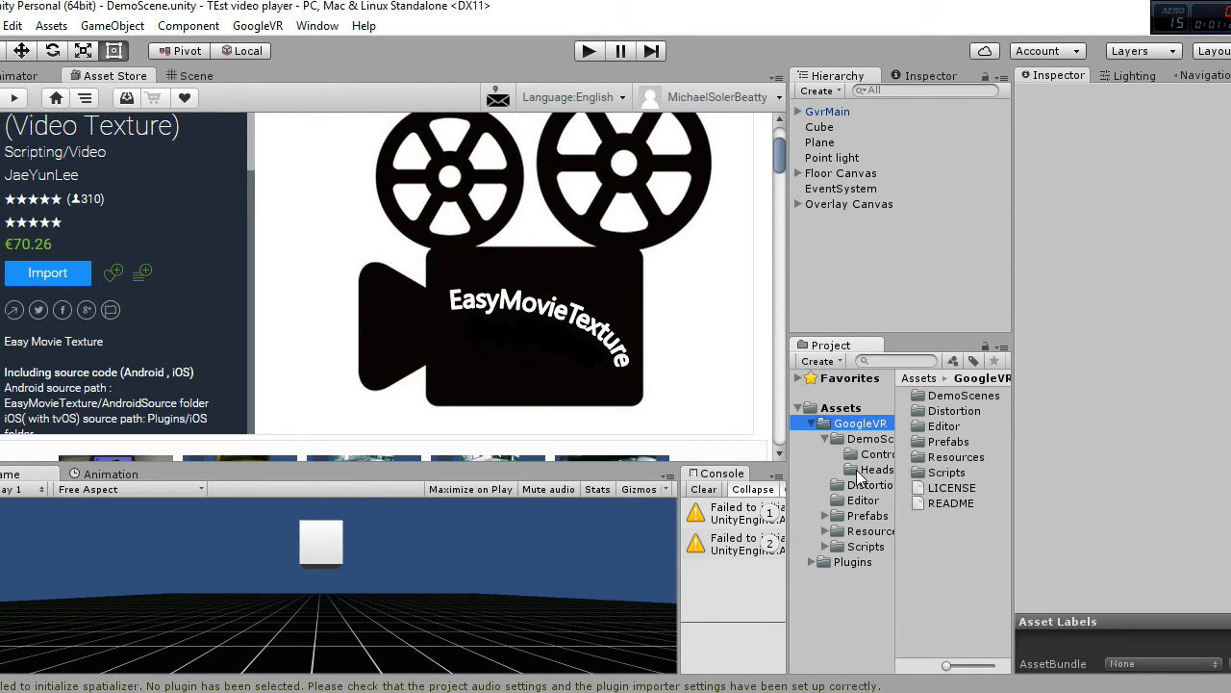
shift+click(874, 548)
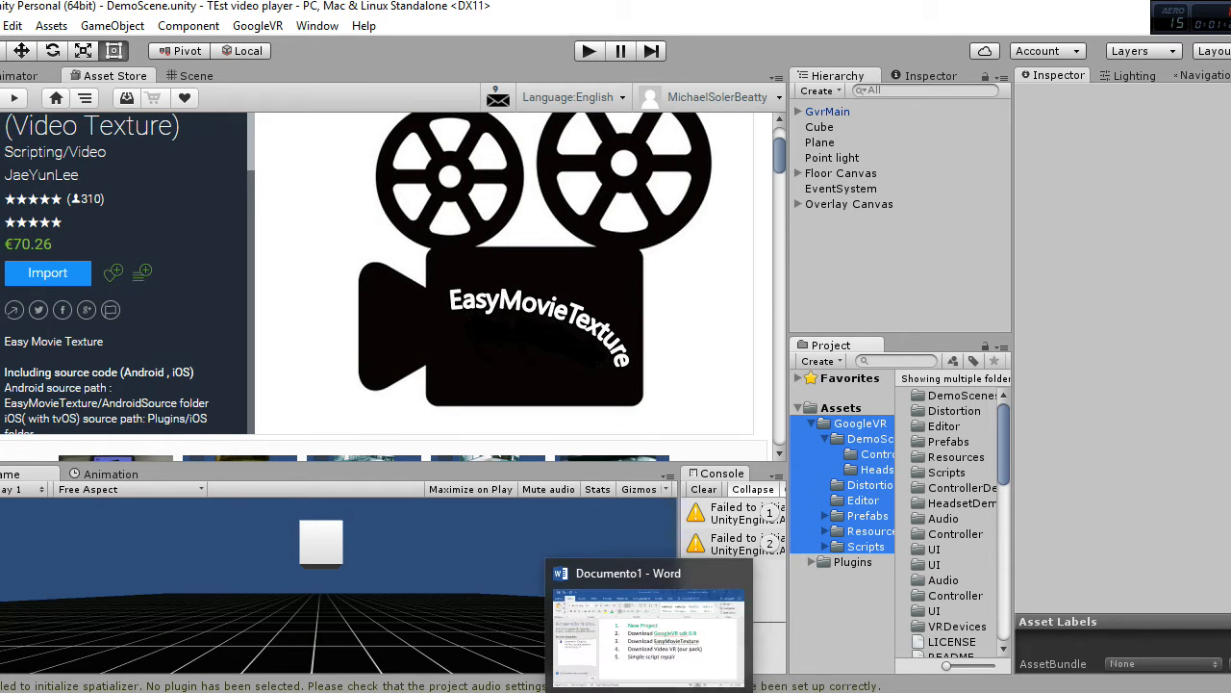
Step: Return to the Word checklist, colour the whole GoogleVR download item green, and select the "Download EasyMovieTexture" item
click(649, 692)
drag(962, 343, 550, 329)
click(510, 217)
click(671, 370)
drag(964, 370, 587, 366)
Step: Switch to Unity and import the complete Easy Movie Texture package from the Asset Store into the project
key(alt+Tab)
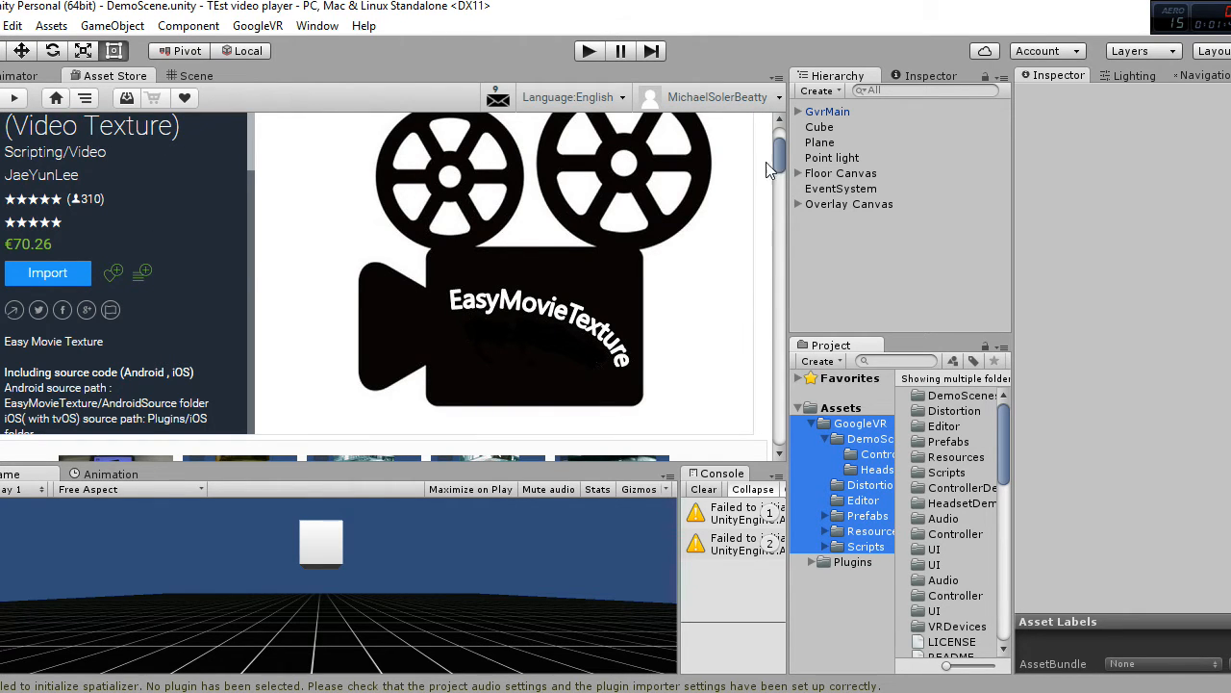
scroll(192, 183, up, 2)
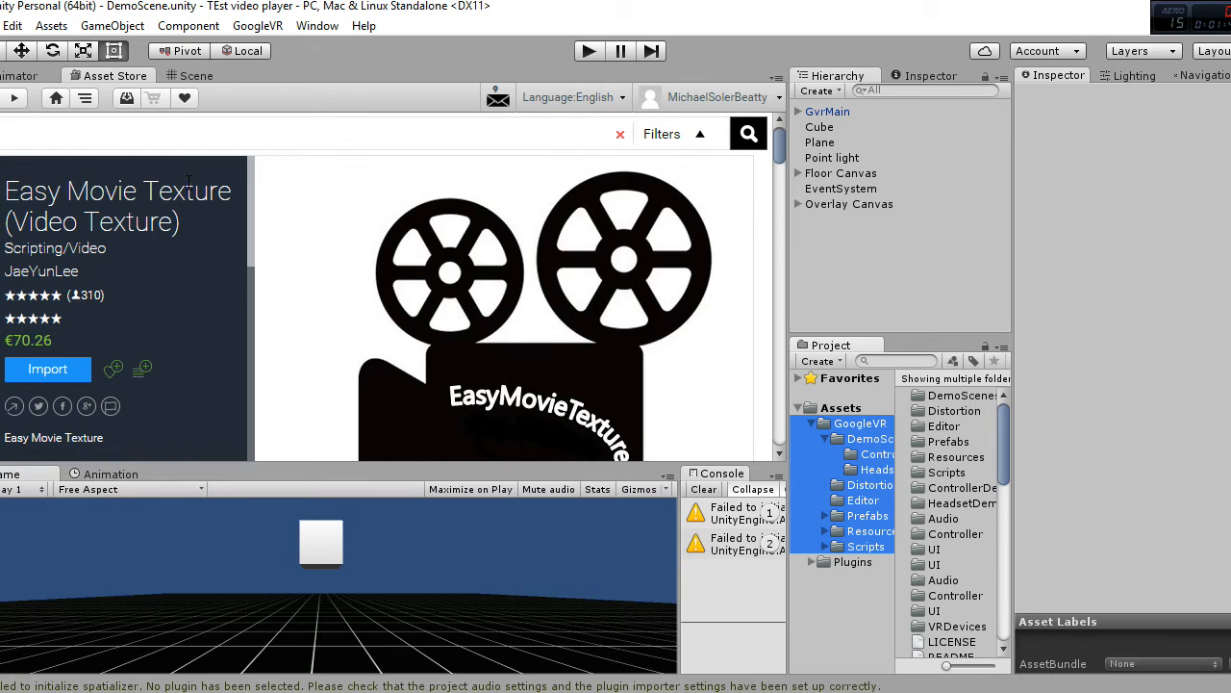
click(48, 370)
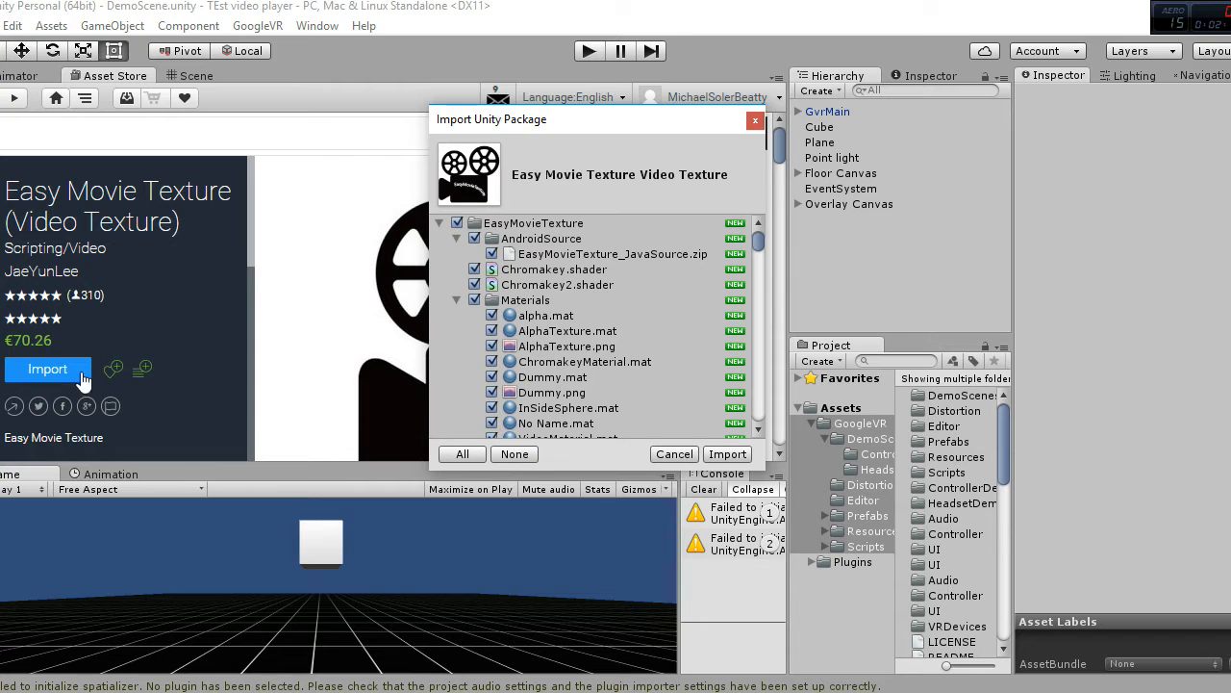
drag(756, 246, 767, 441)
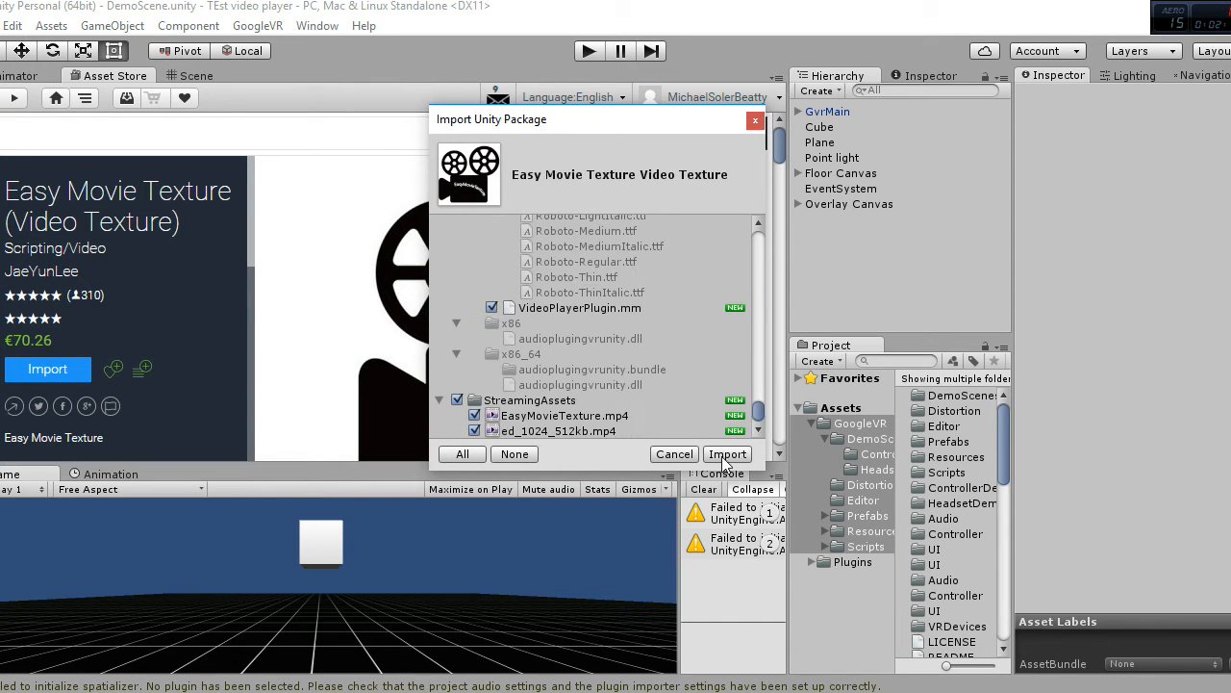
click(726, 456)
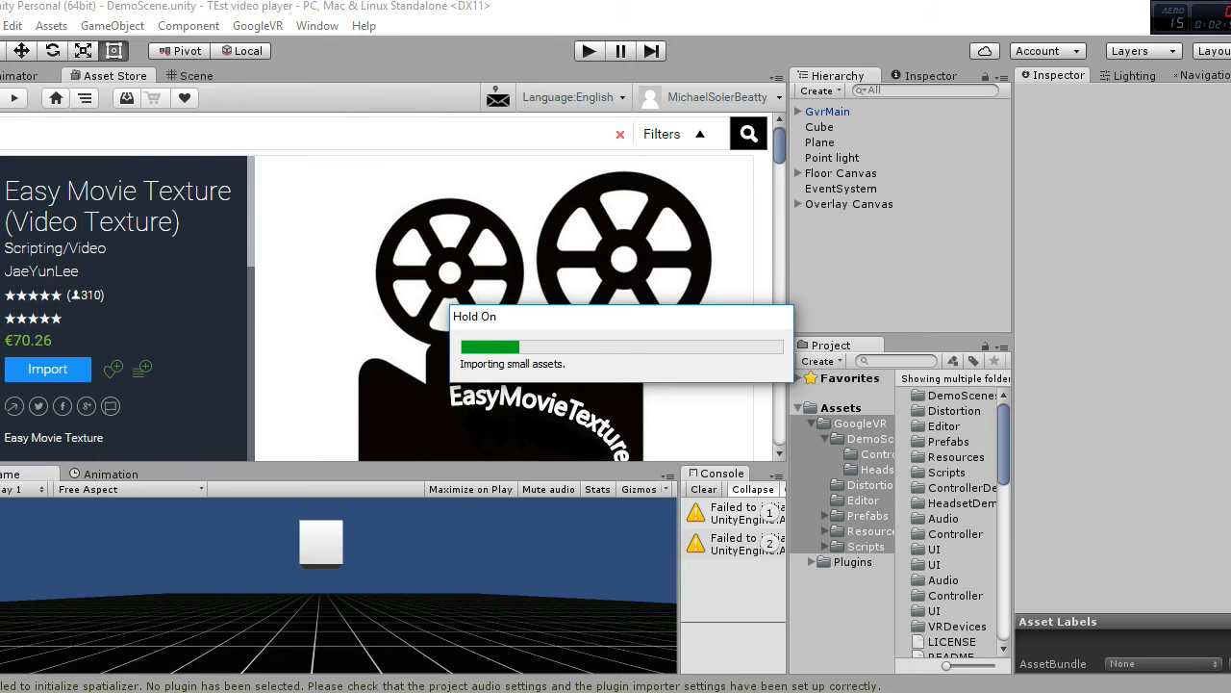
Step: Switch to Chrome and read the VR Video Player asset description, including its package contents, requirements and sample video links
key(alt+Tab)
scroll(310, 354, down, 5)
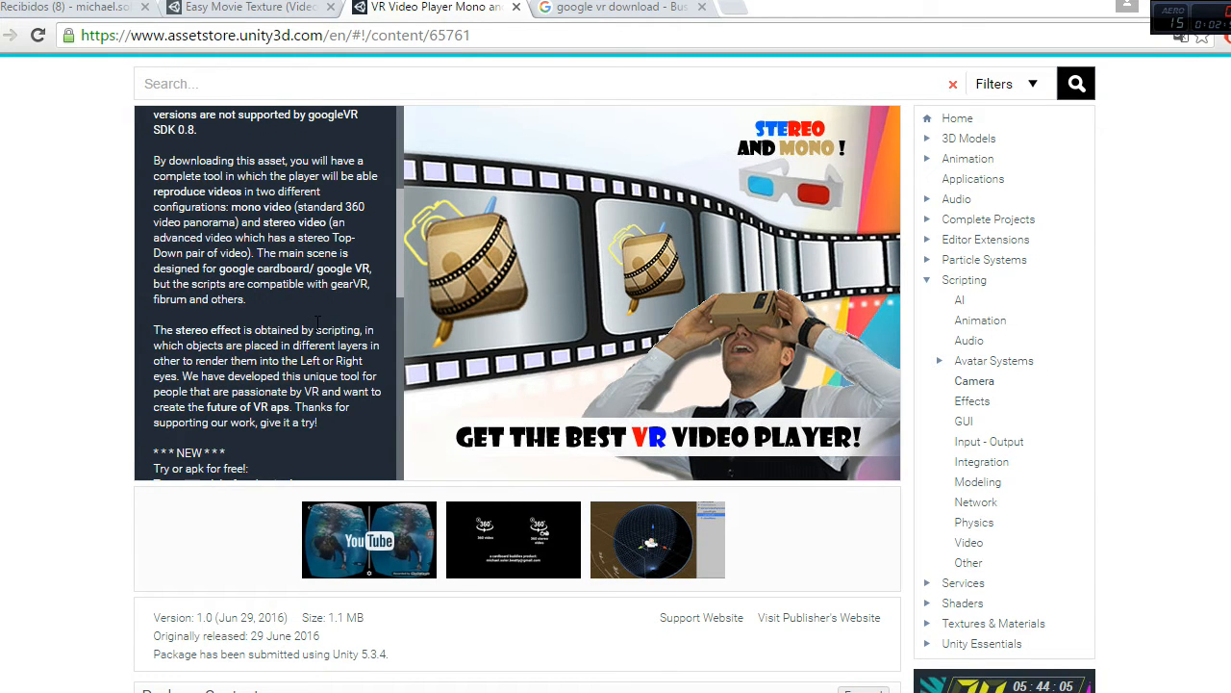
scroll(318, 325, down, 2)
scroll(317, 327, down, 1)
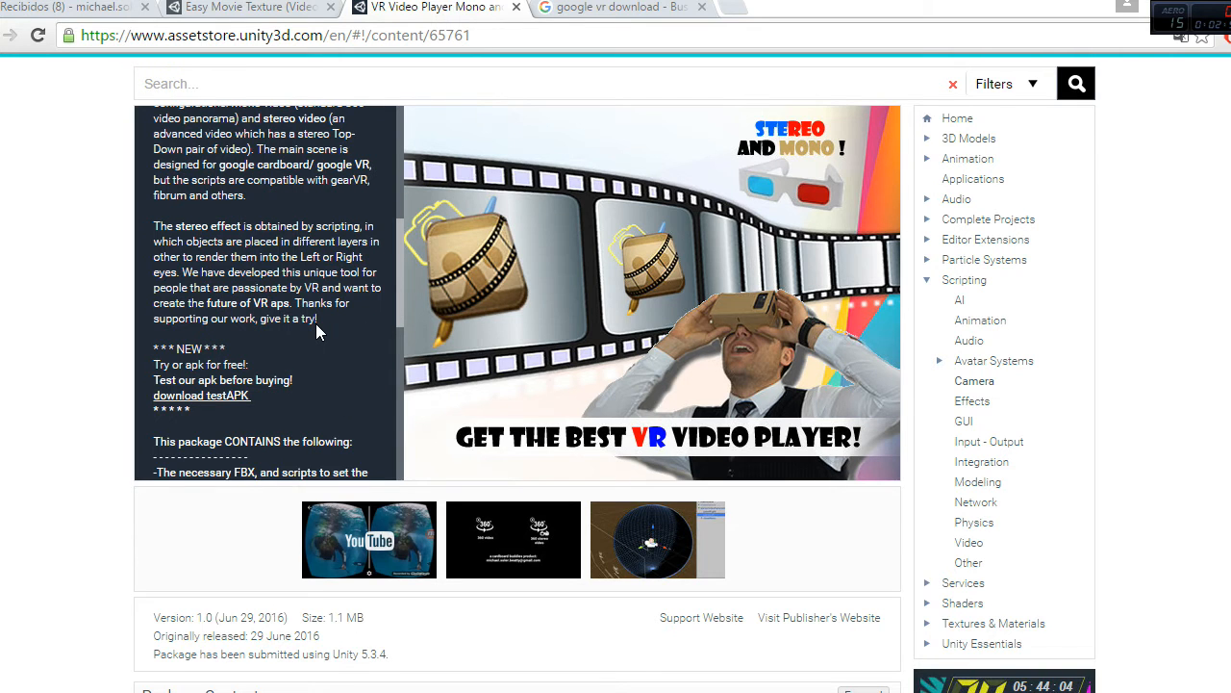
scroll(317, 332, down, 1)
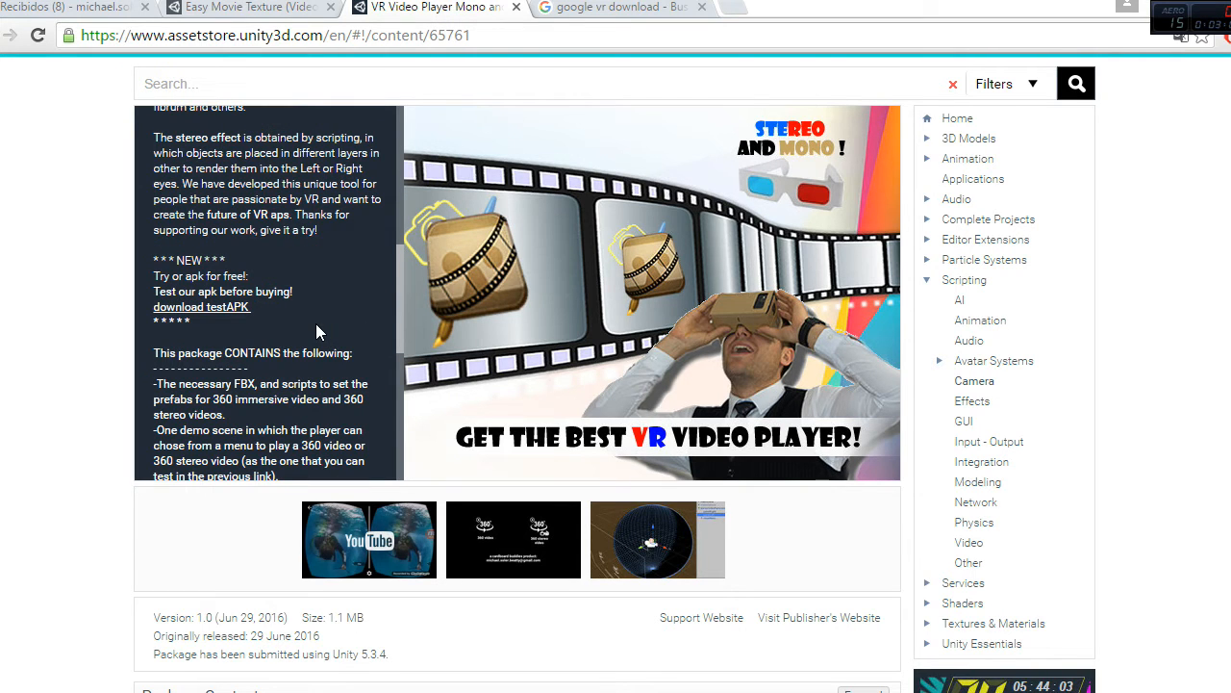
scroll(317, 331, down, 2)
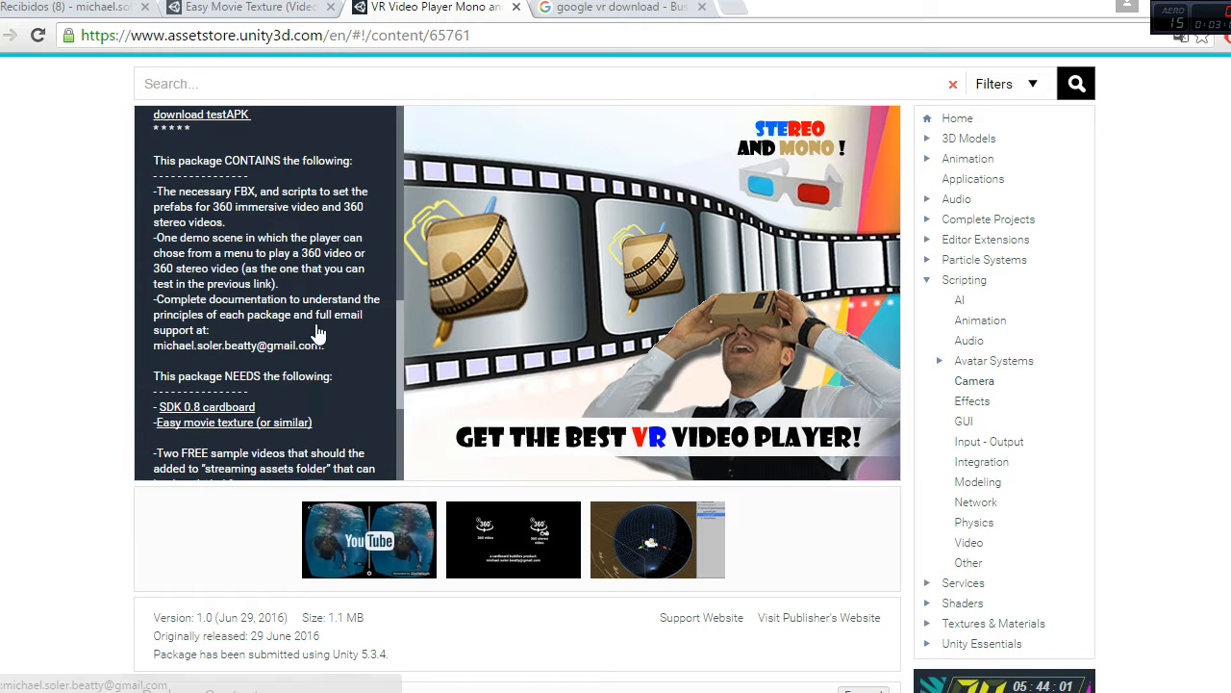
scroll(318, 332, down, 3)
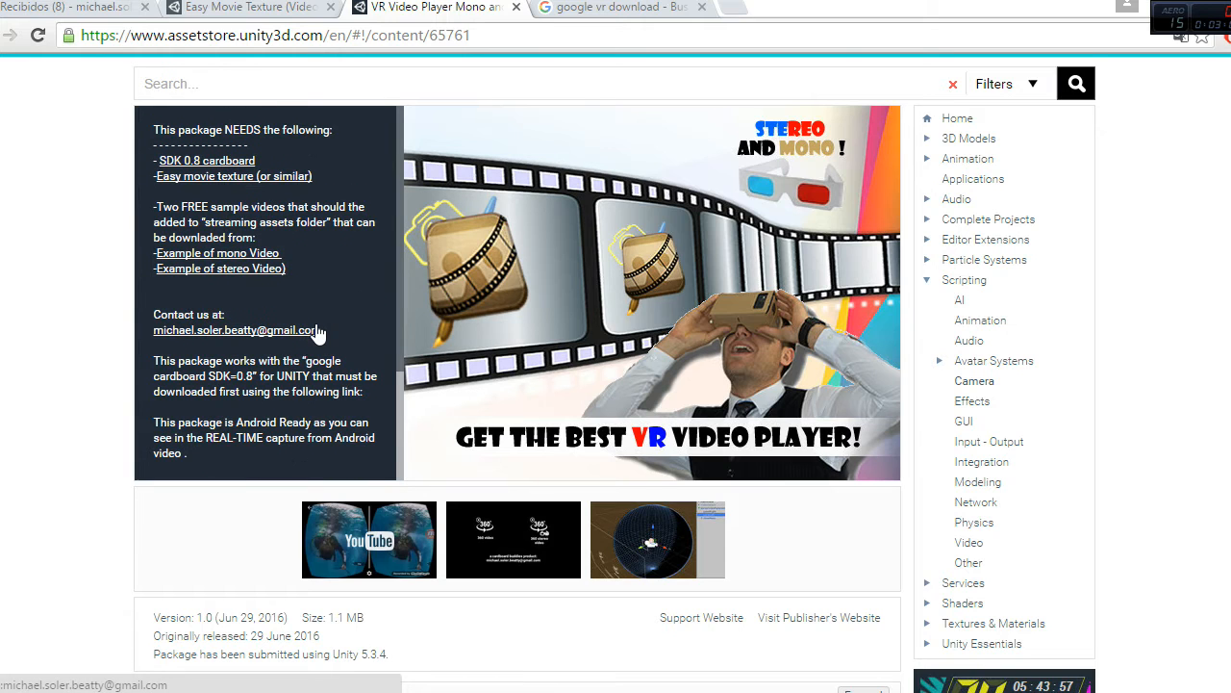
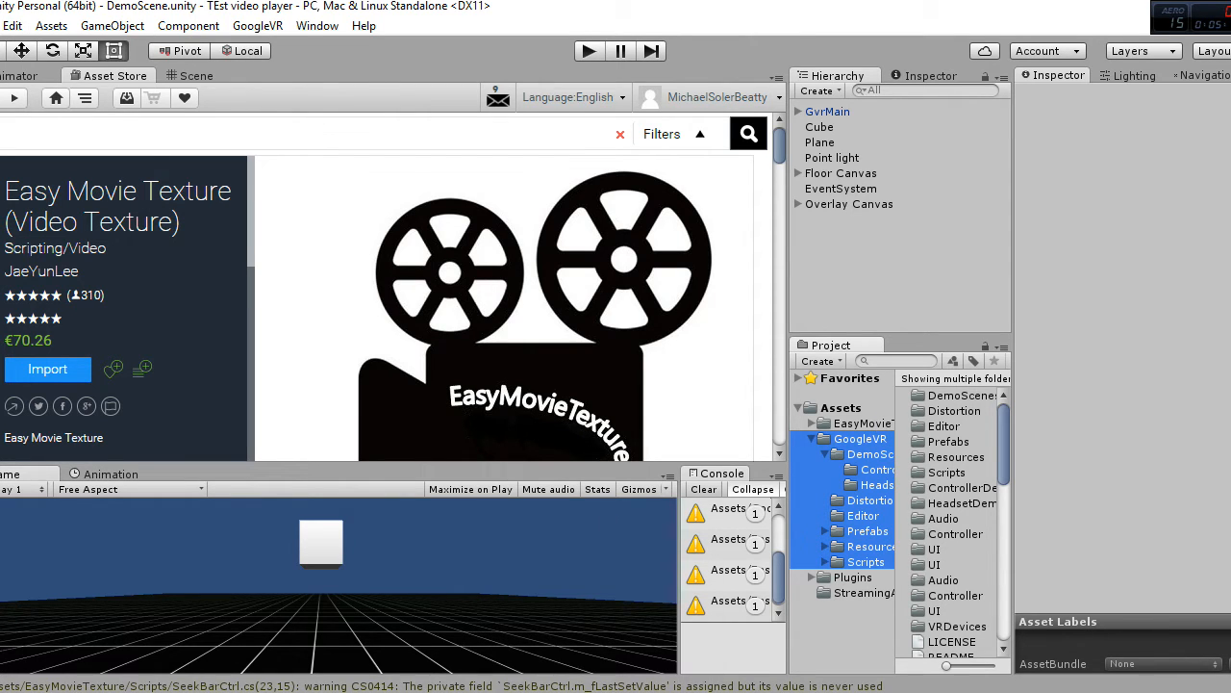
Step: Switch to Chrome and close the Google Drive tabs for stereoVideo.mp4 and monoVideo.mp4
key(alt+Tab)
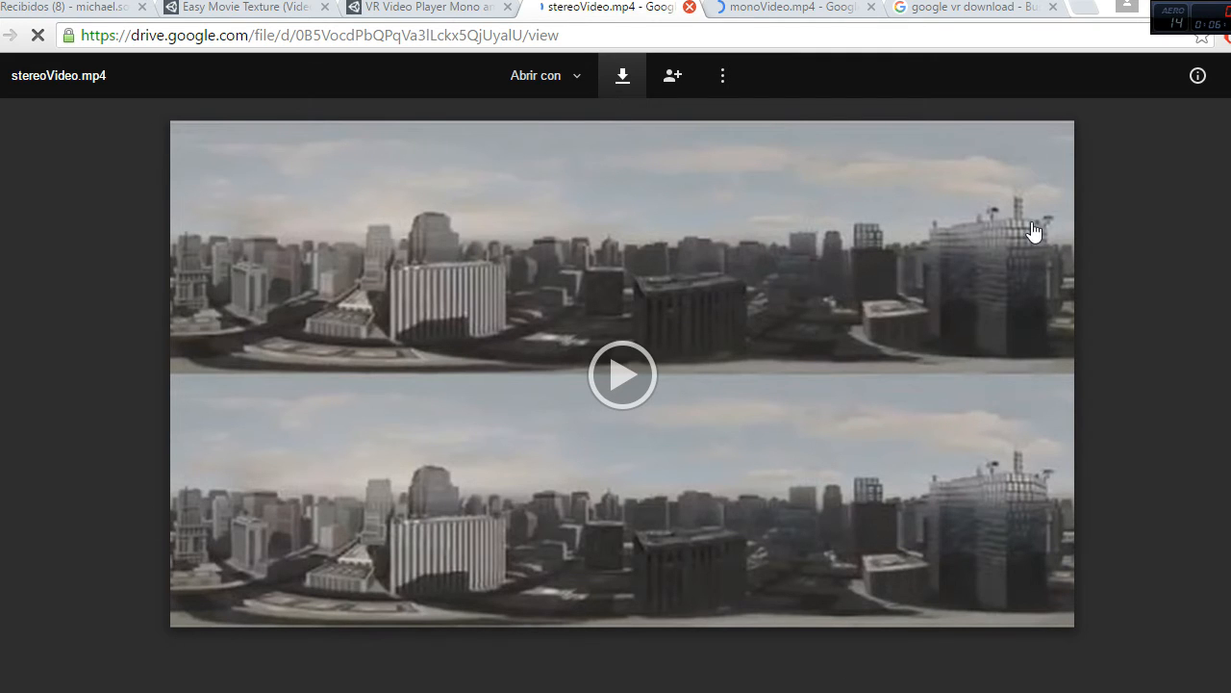
key(ctrl+w)
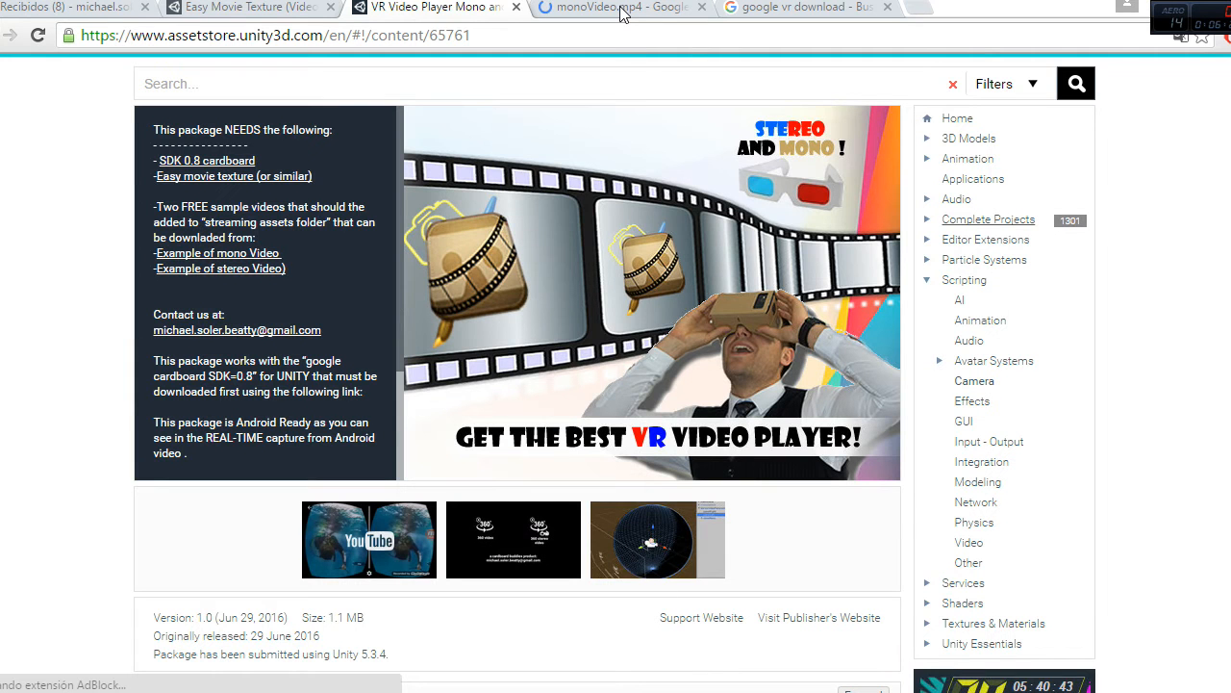
click(623, 12)
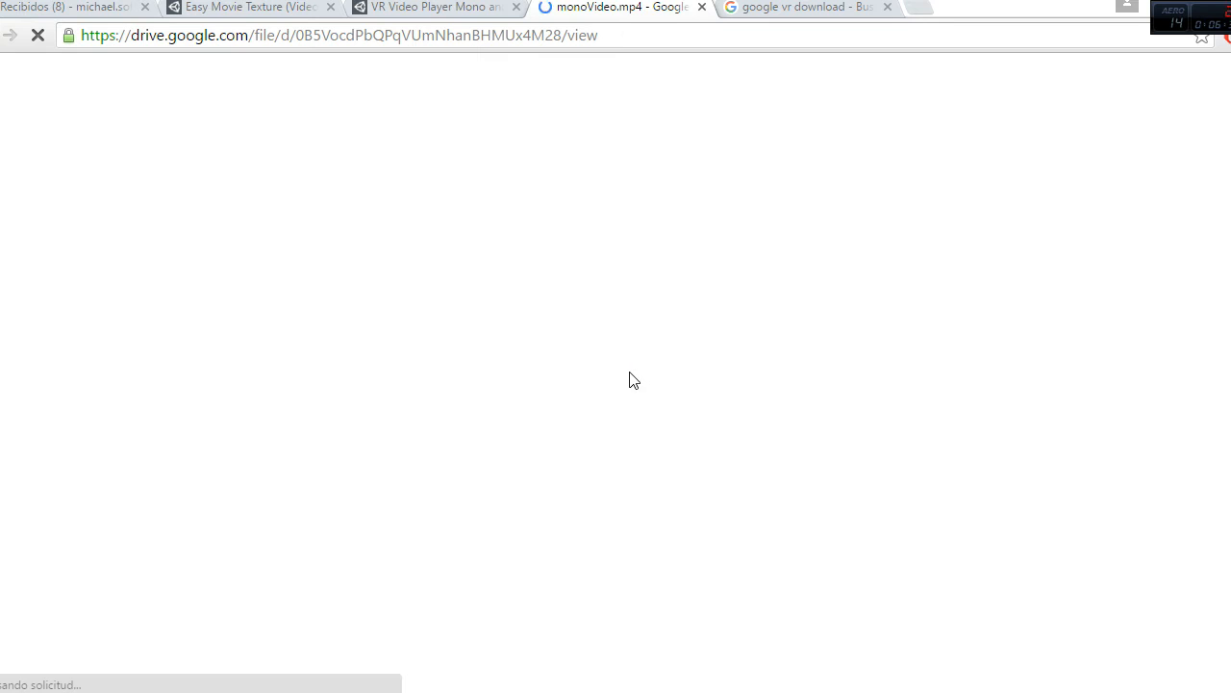
click(702, 8)
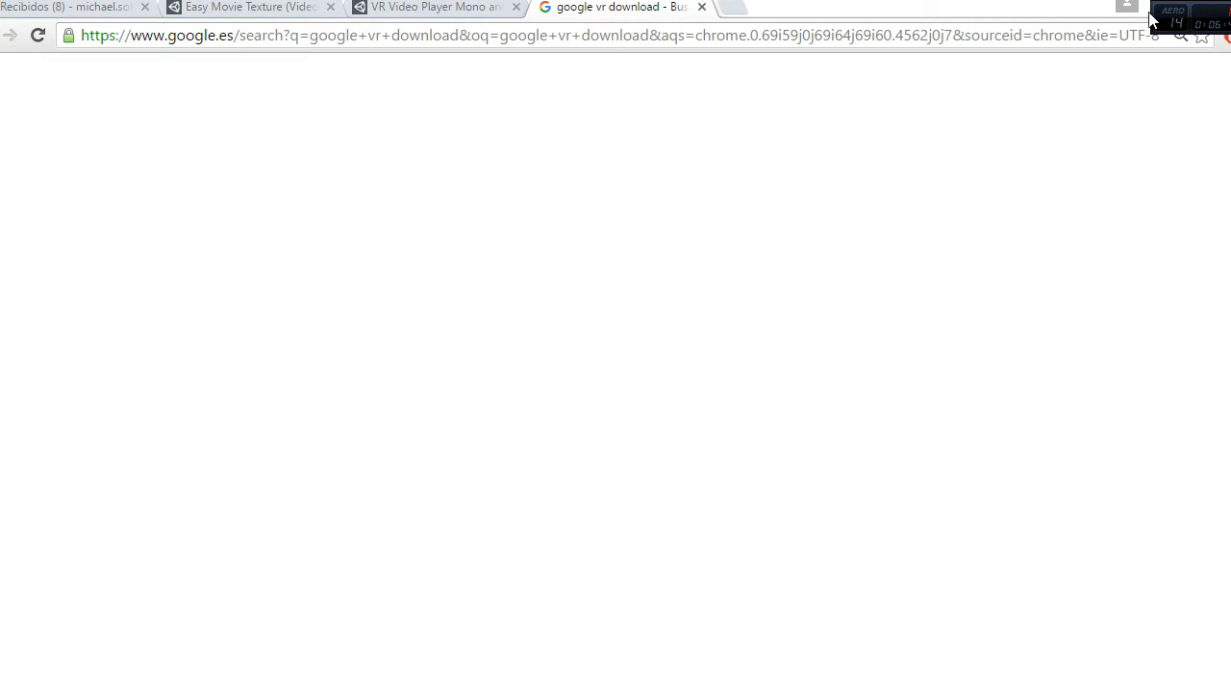
Step: Switch to File Explorer and copy monoVideo and stereoVideo from UNITY DEV > 18-VR video player Mono and Stereo > Assets > StreamingAssets
key(alt+Tab)
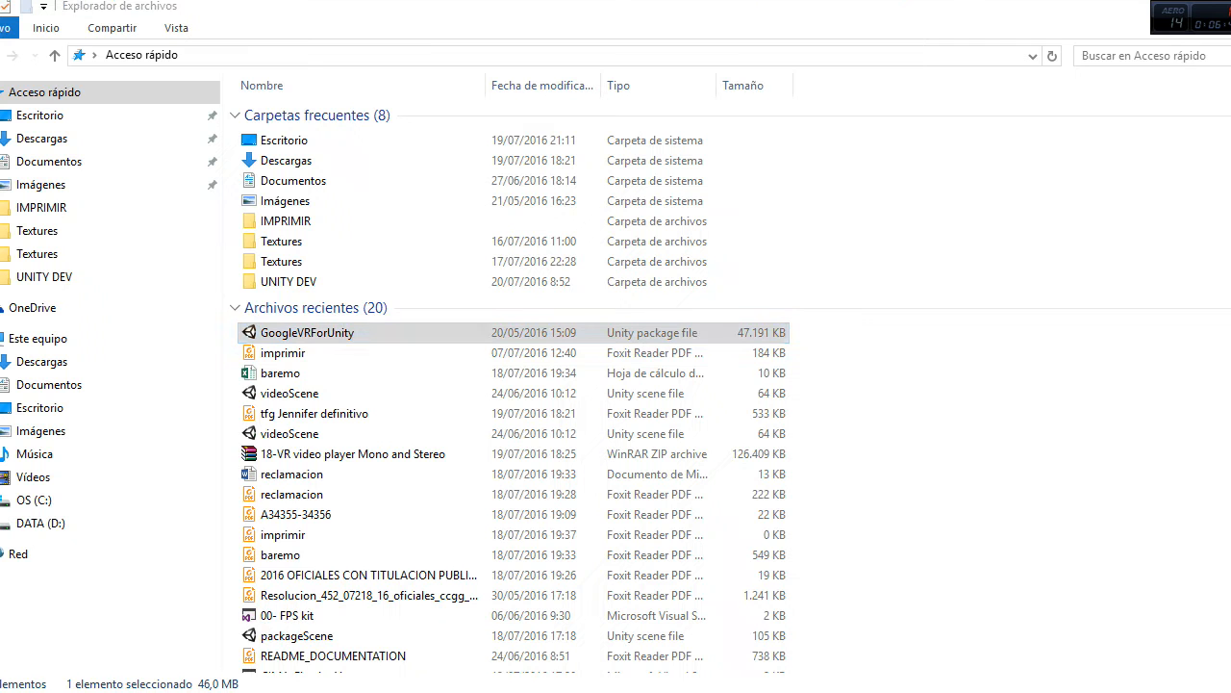
scroll(370, 577, down, 1)
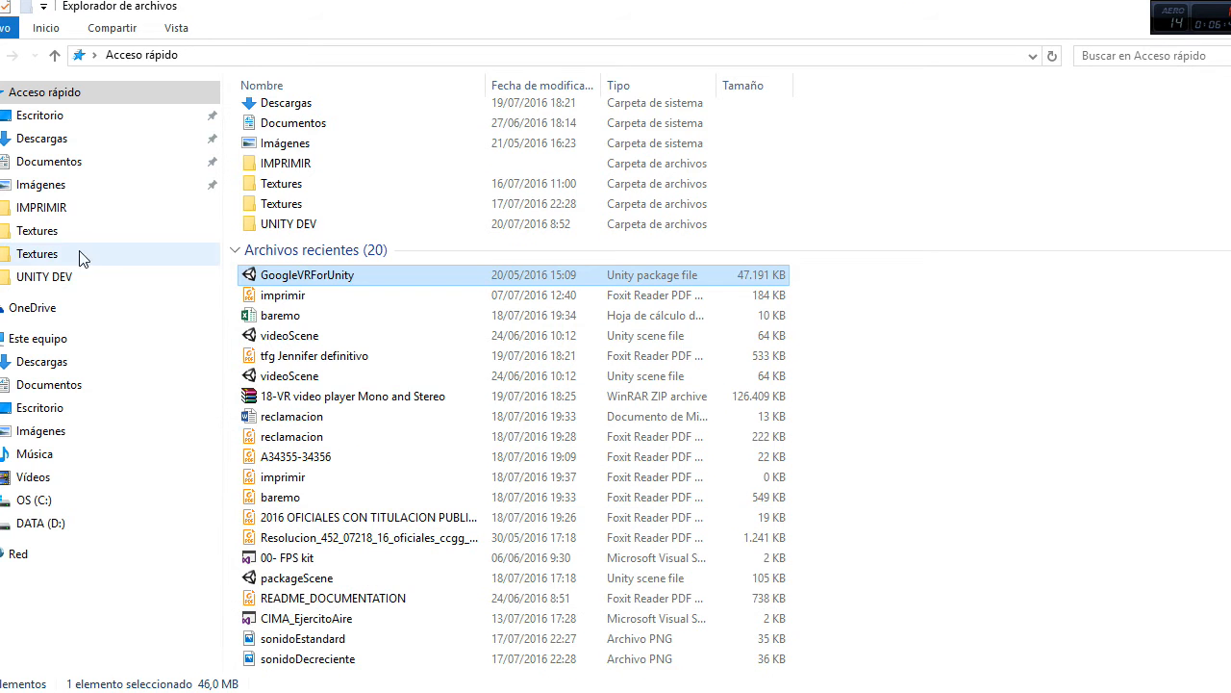
click(68, 279)
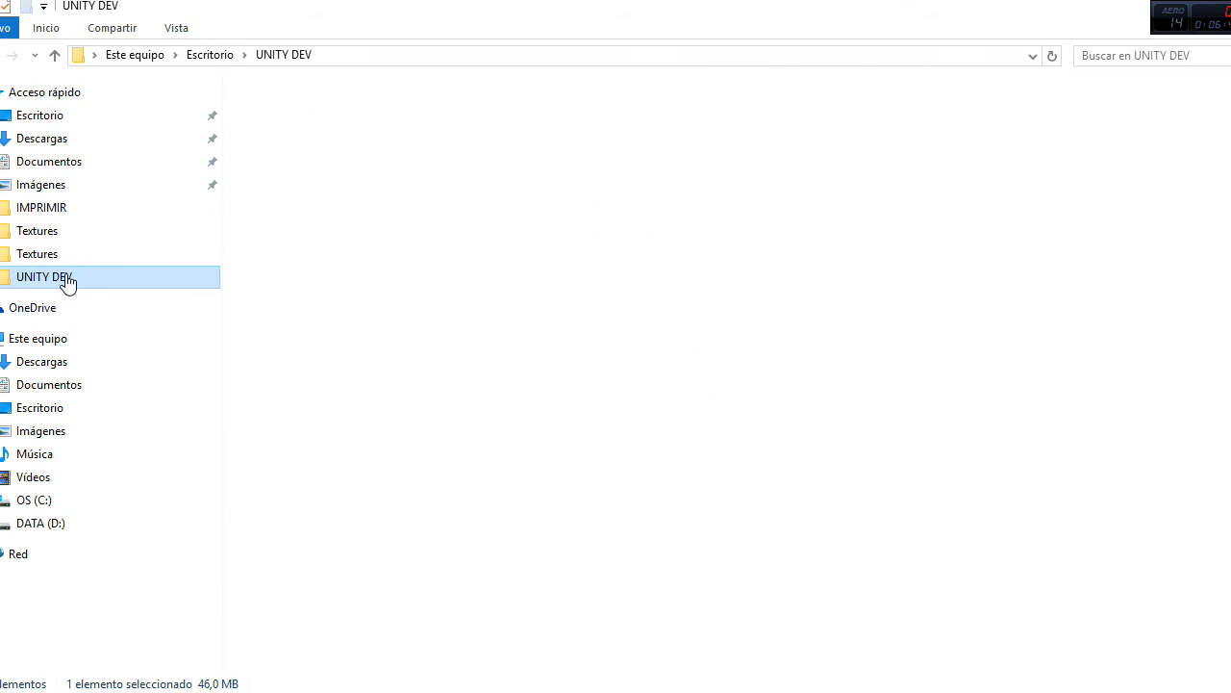
scroll(456, 385, down, 2)
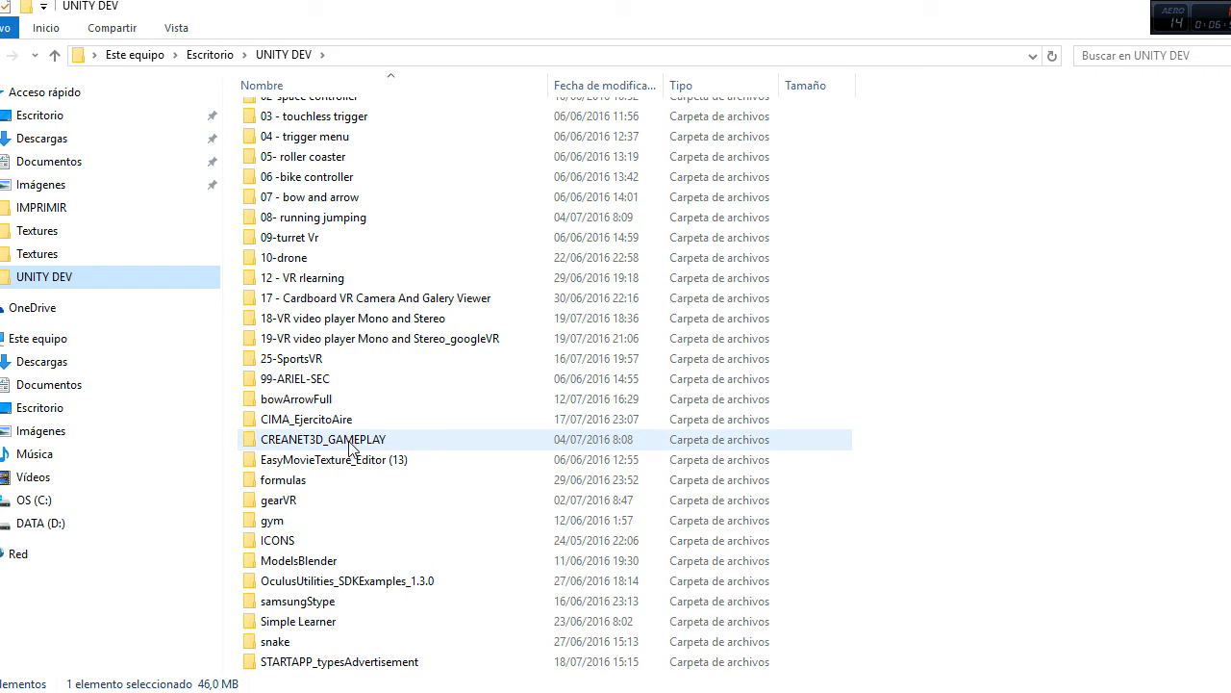
click(315, 321)
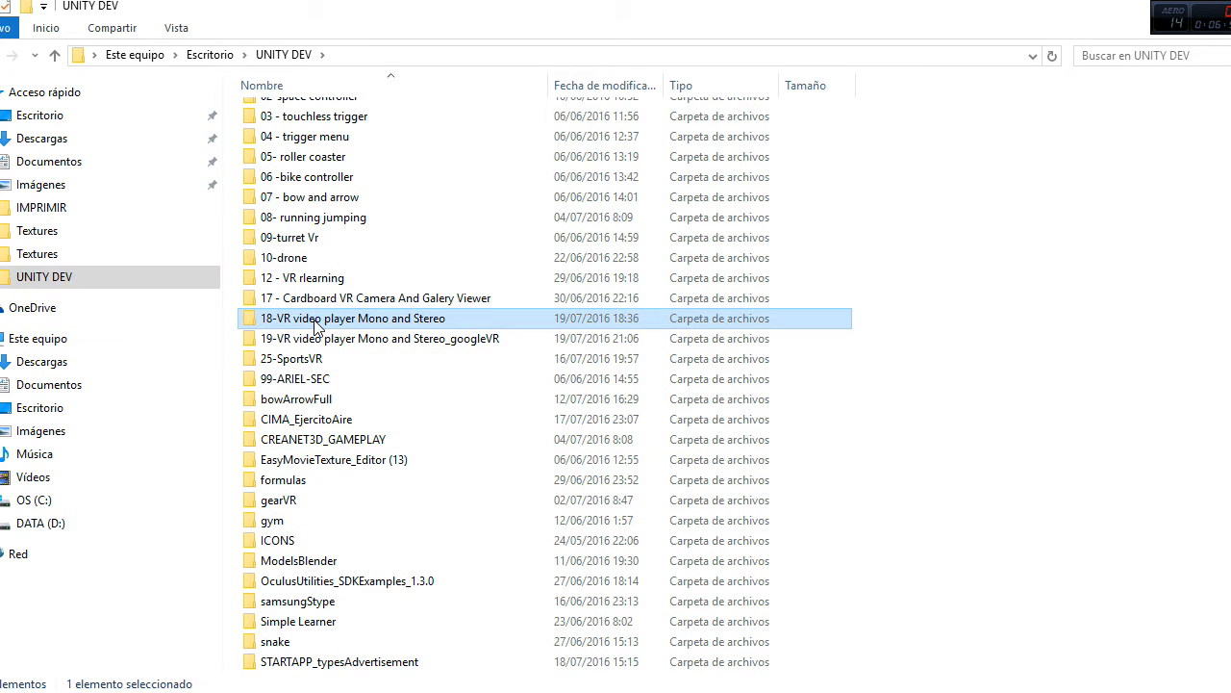
double_click(315, 322)
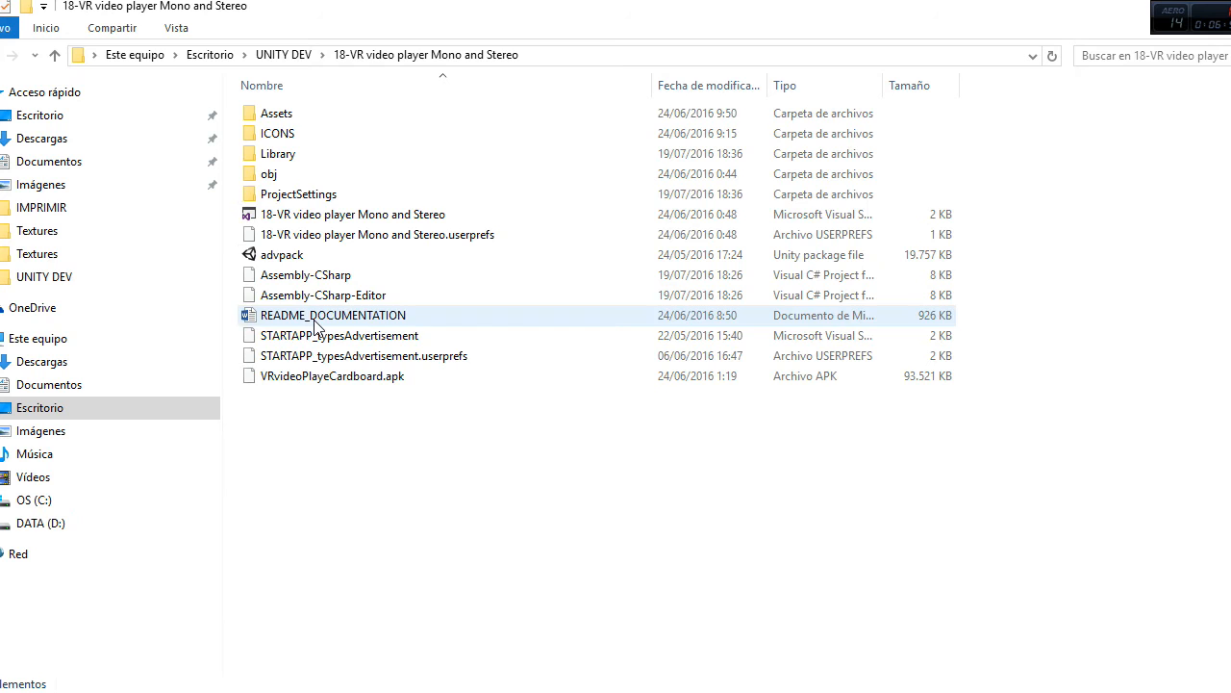
click(300, 115)
double_click(302, 115)
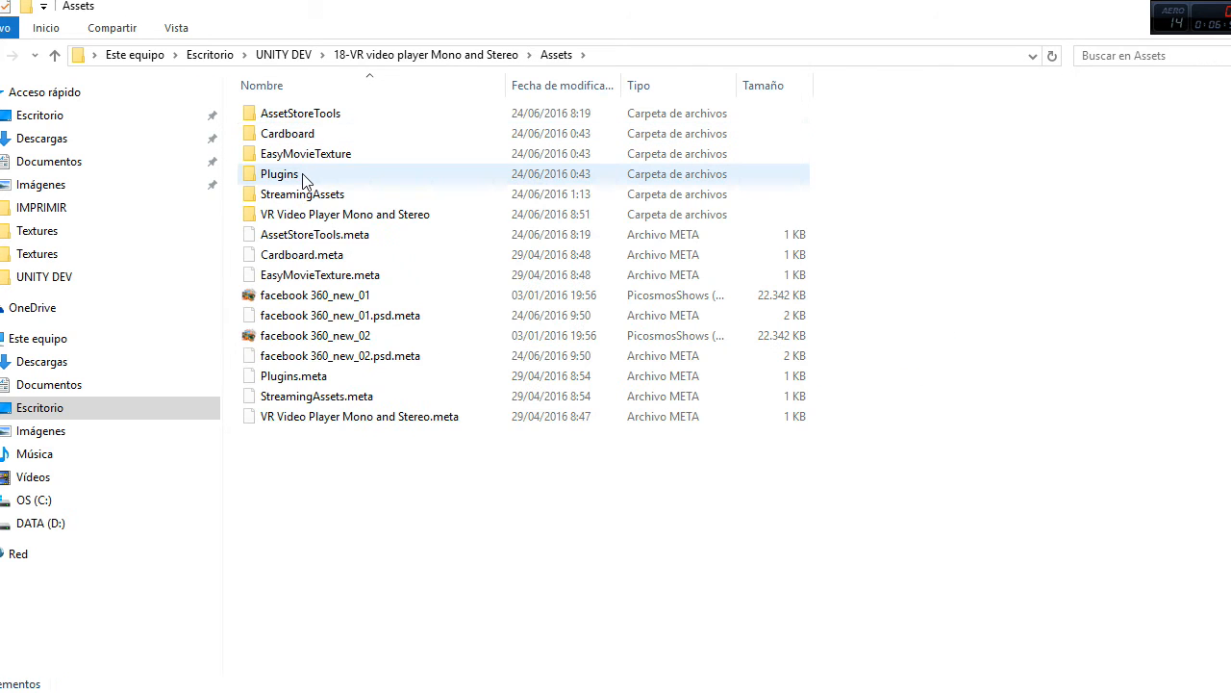
click(310, 196)
double_click(310, 196)
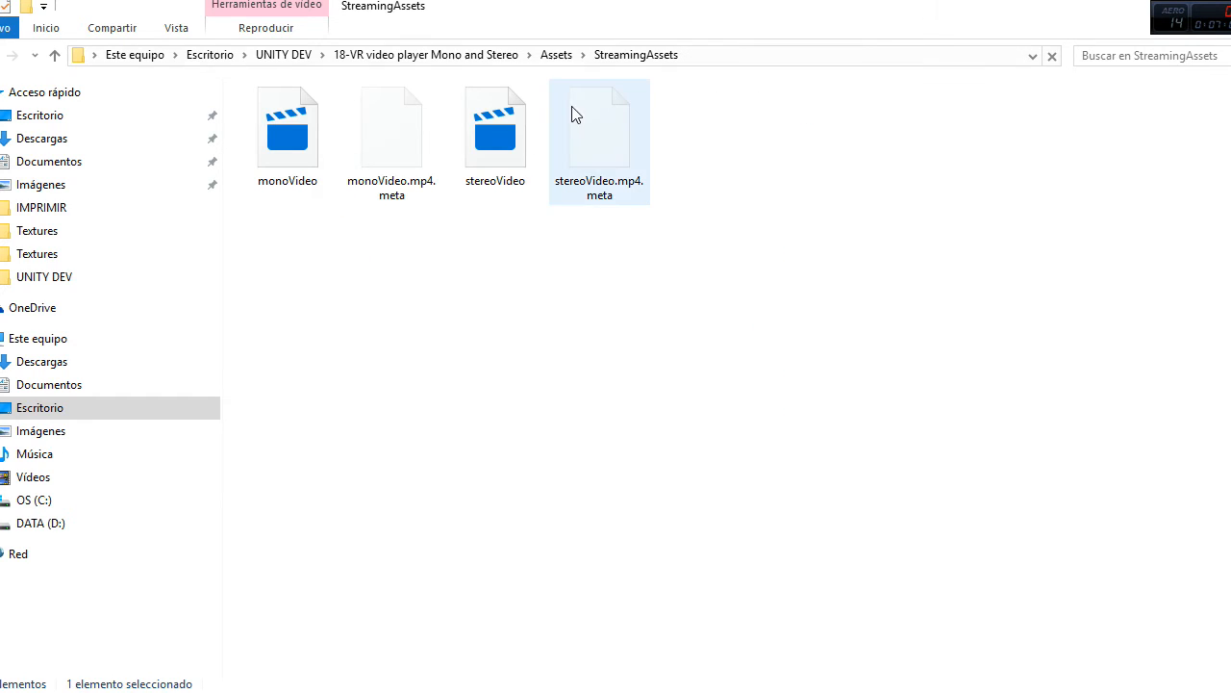
click(316, 154)
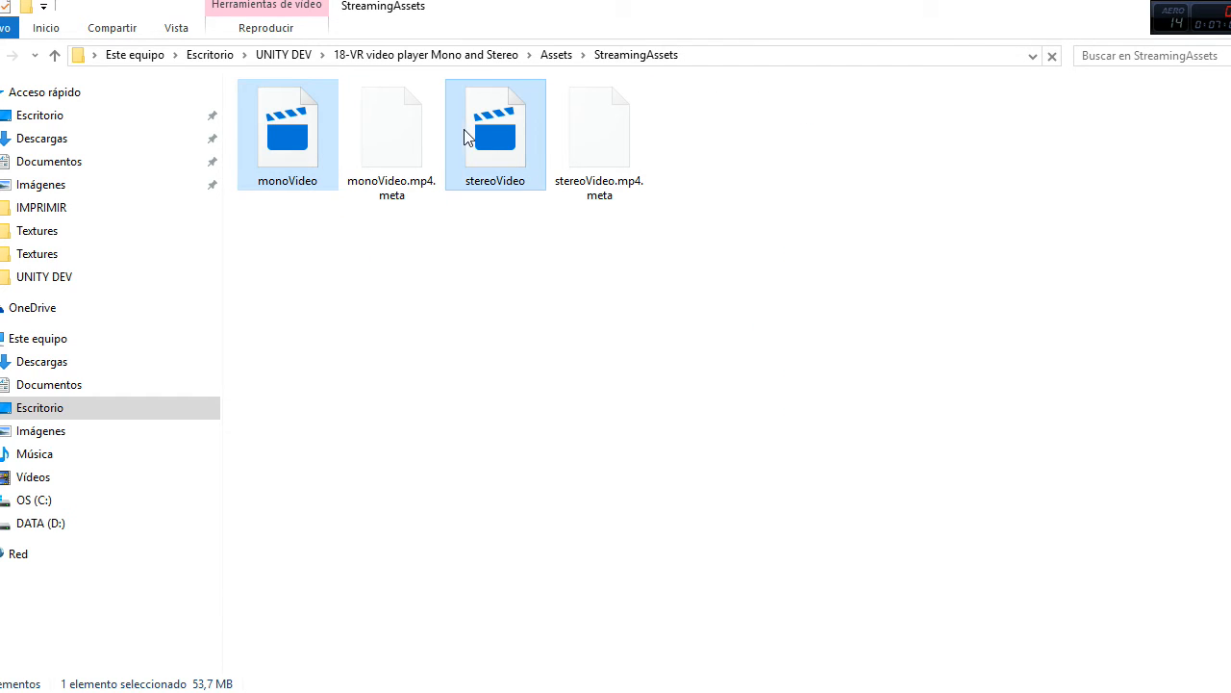
ctrl+click(488, 146)
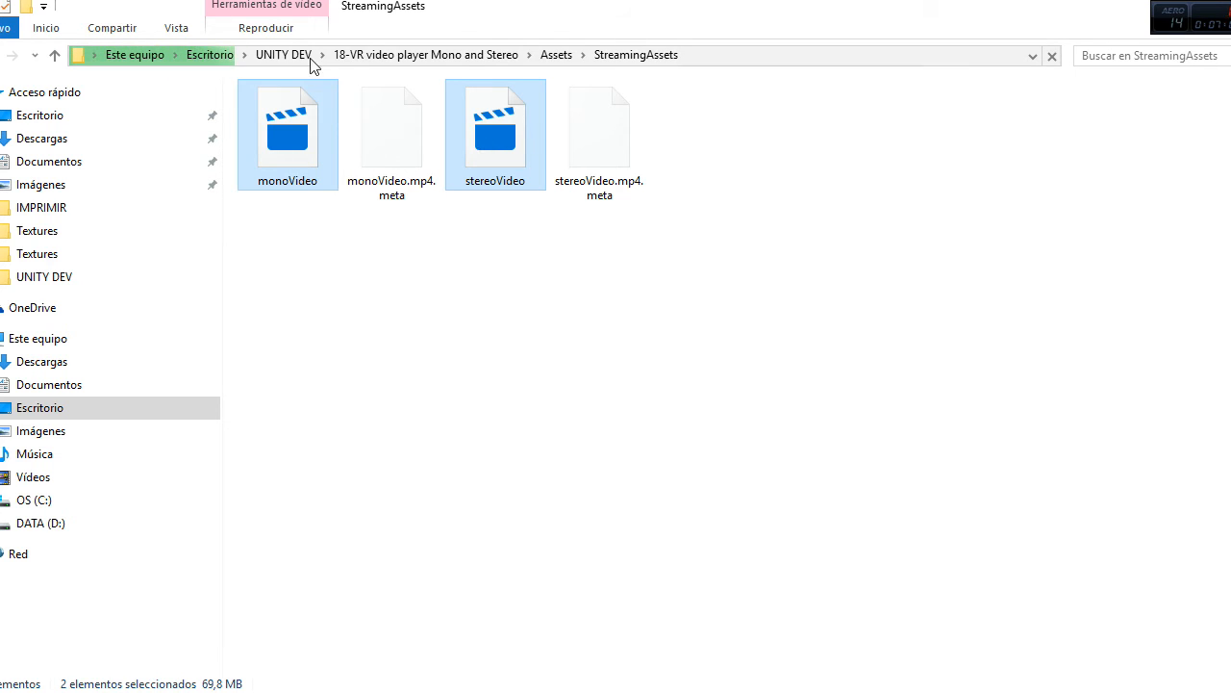
Step: Paste the two copied videos into the Assets > StreamingAssets folder of the TEst video player project in UNITY DEV
click(282, 57)
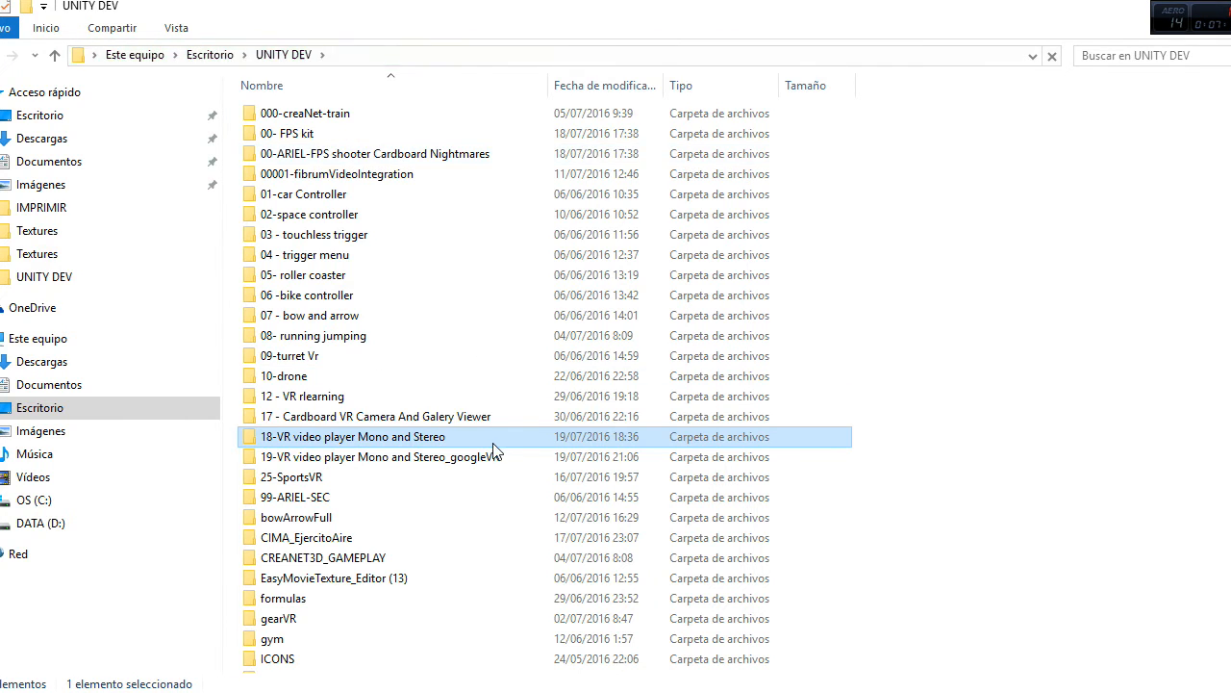
scroll(484, 440, down, 5)
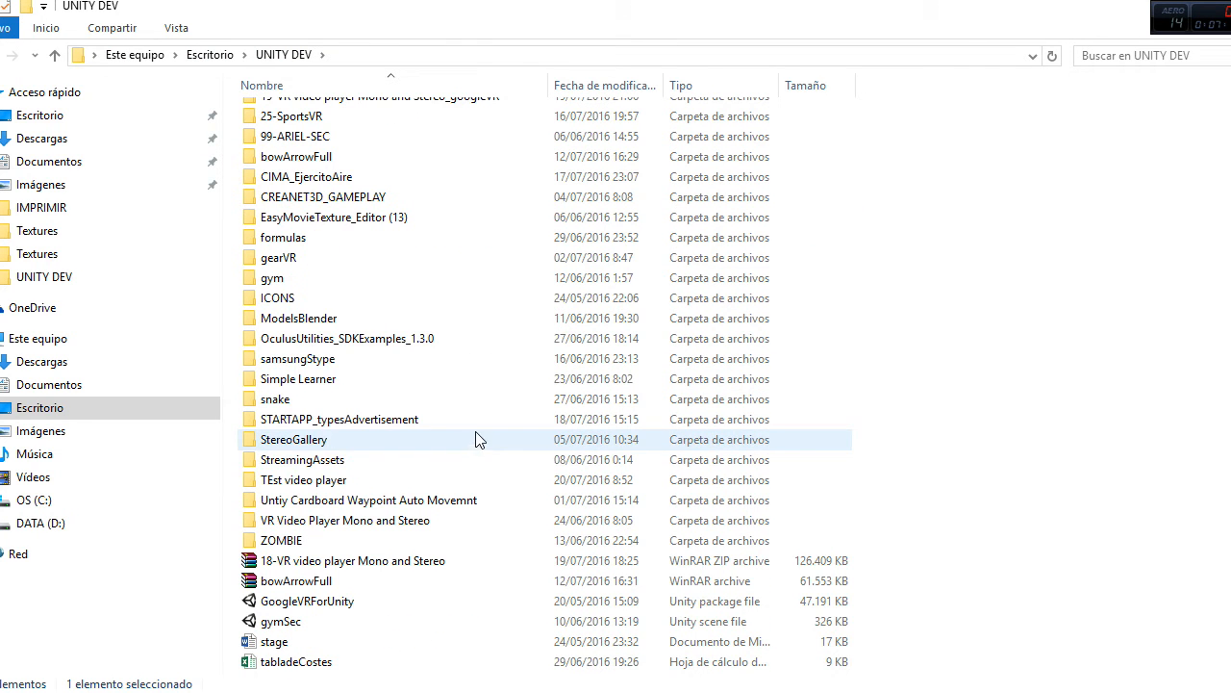
click(317, 480)
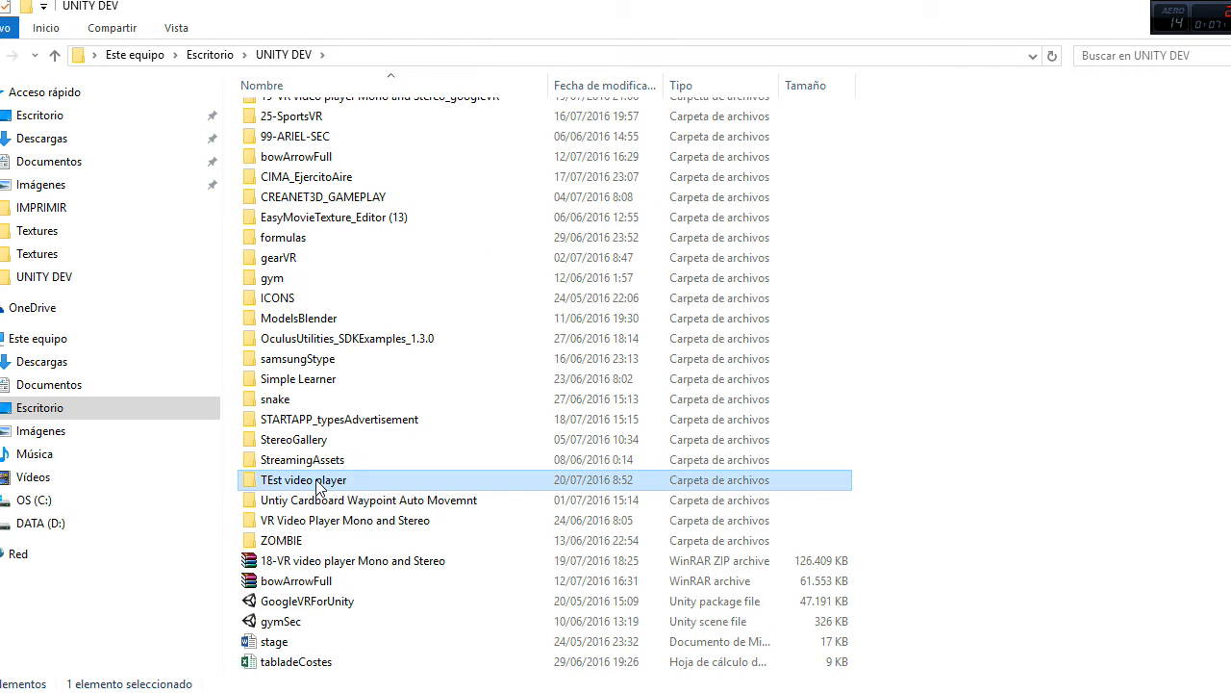
double_click(317, 480)
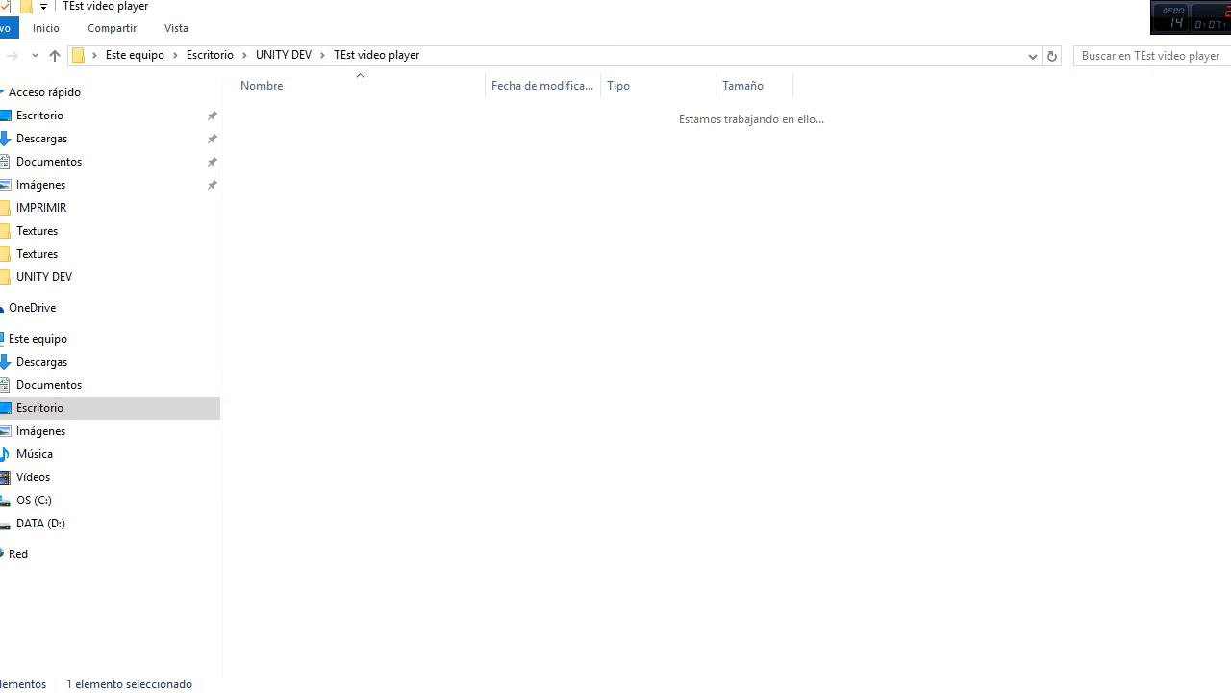
click(306, 117)
double_click(304, 114)
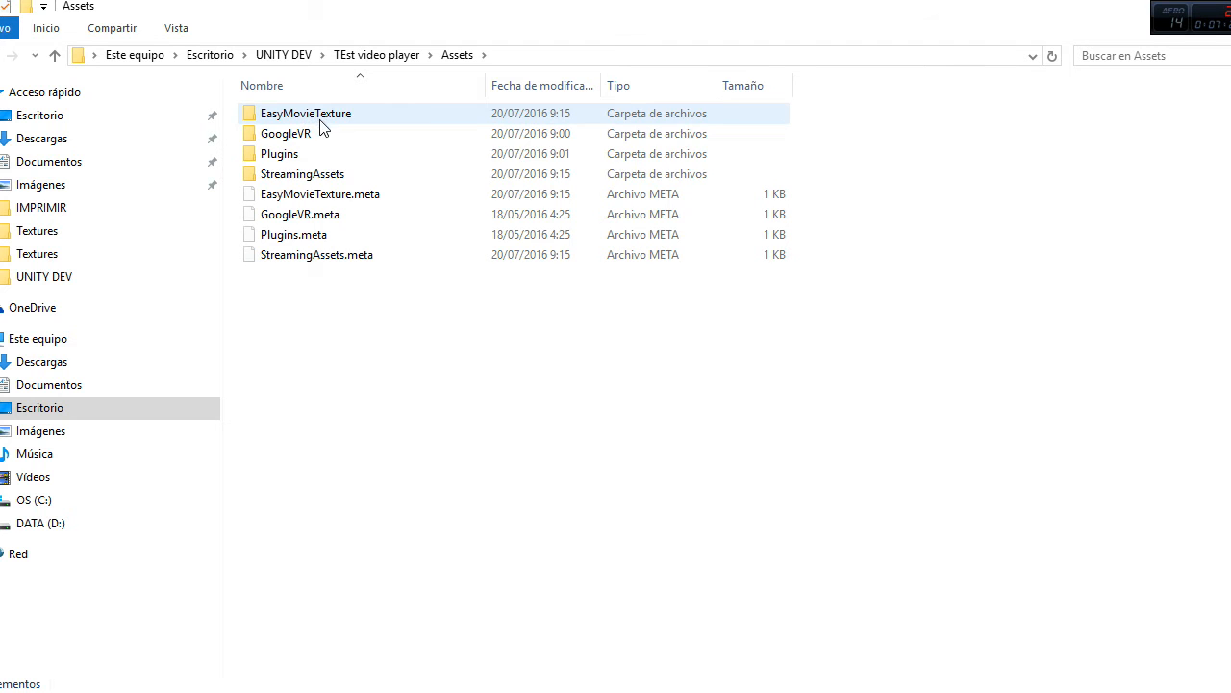
double_click(318, 178)
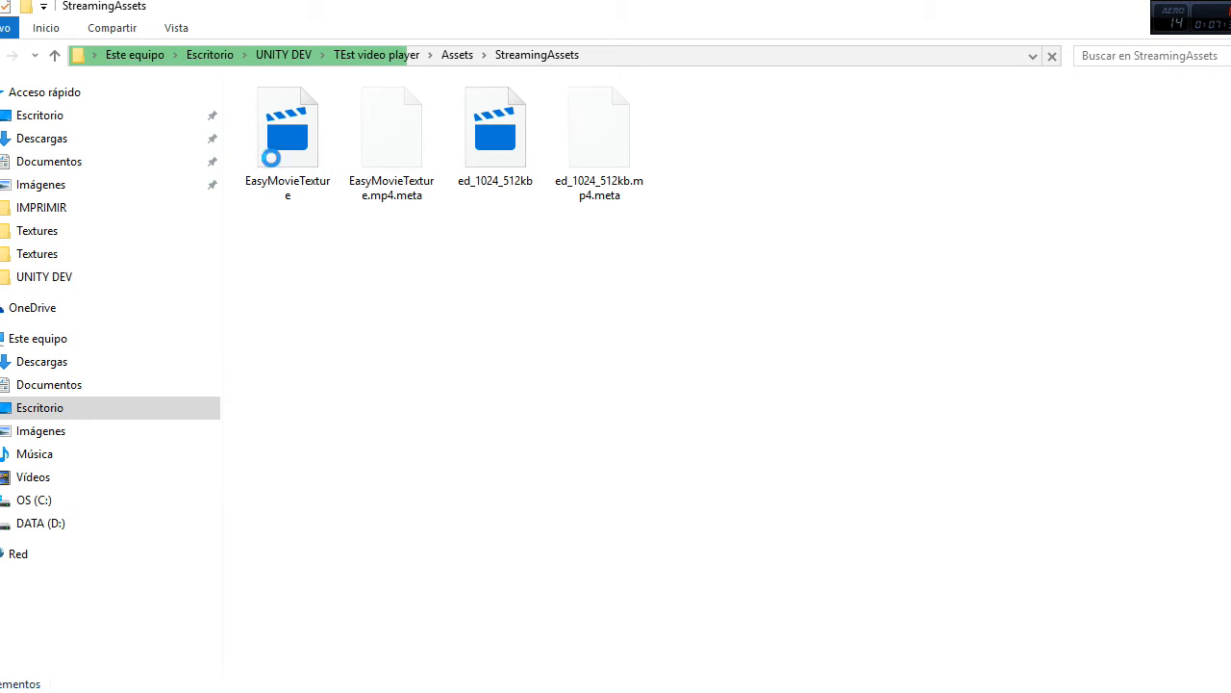
right_click(383, 286)
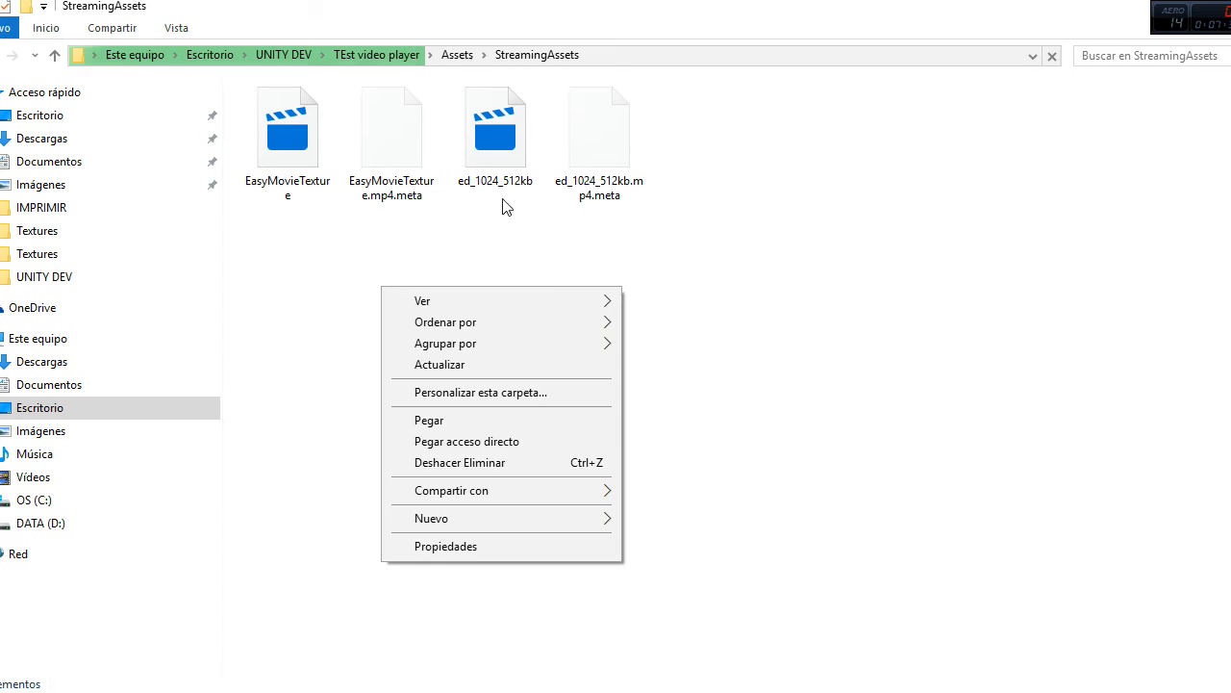
click(457, 417)
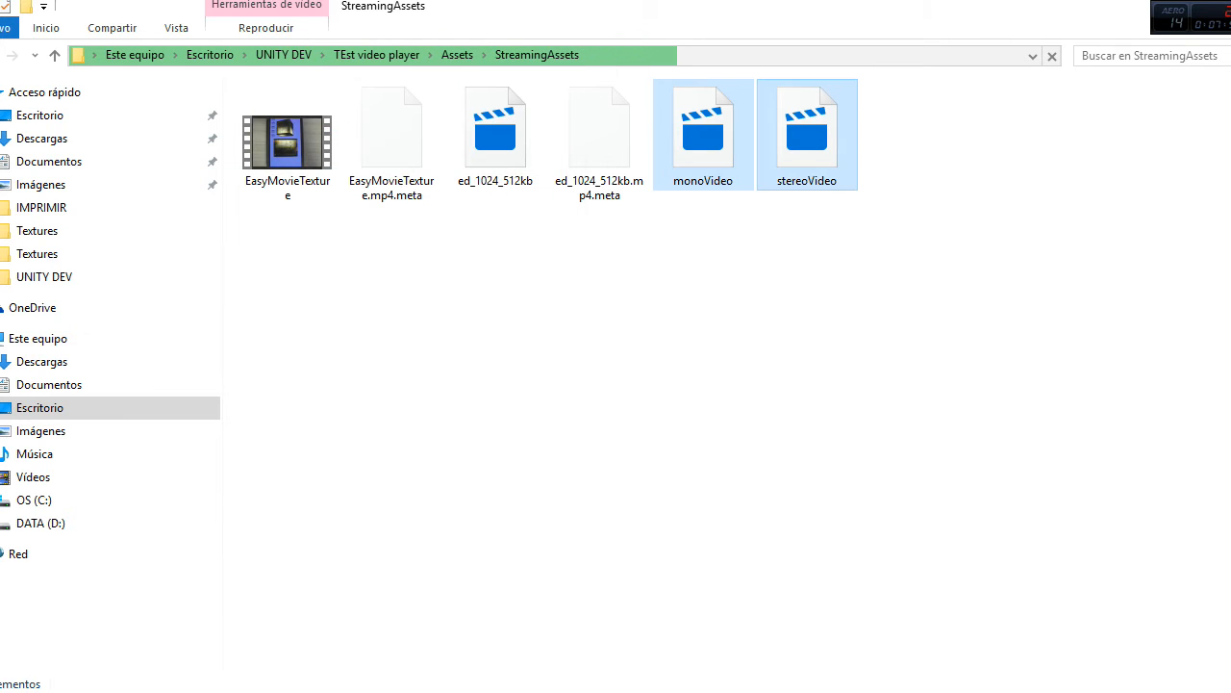
Step: Switch to Unity and go forward in the Asset Store to the VR Video Player Mono and Stereo page
key(alt+Tab)
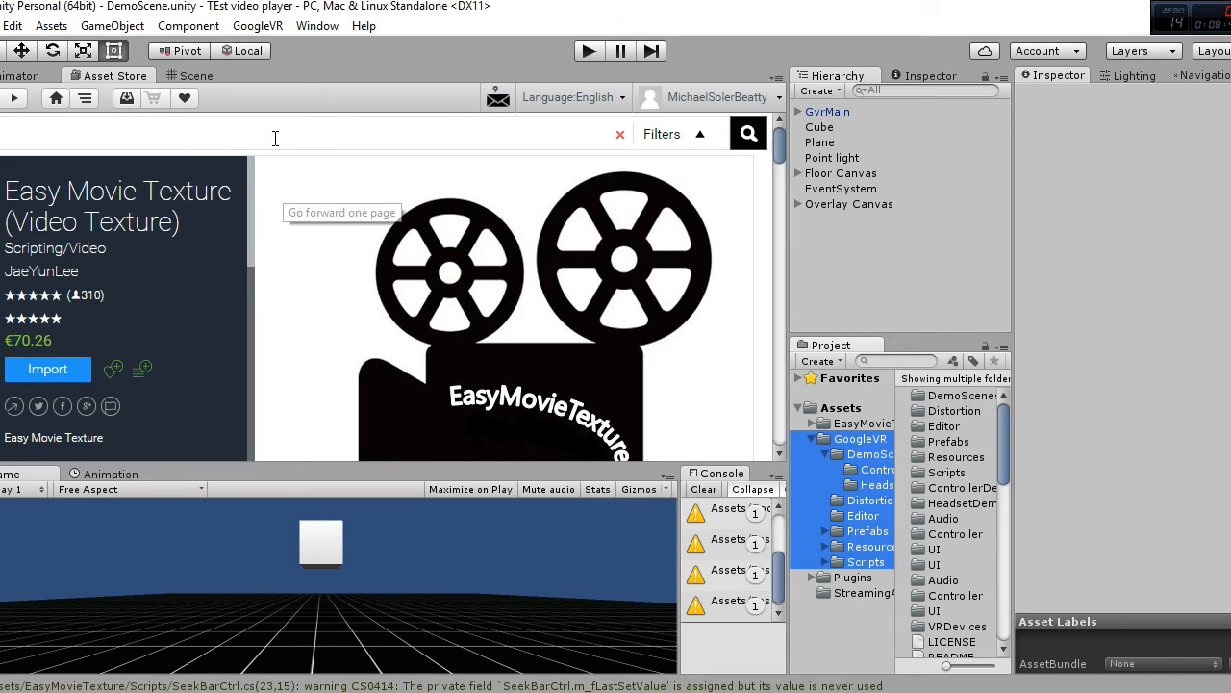
click(20, 102)
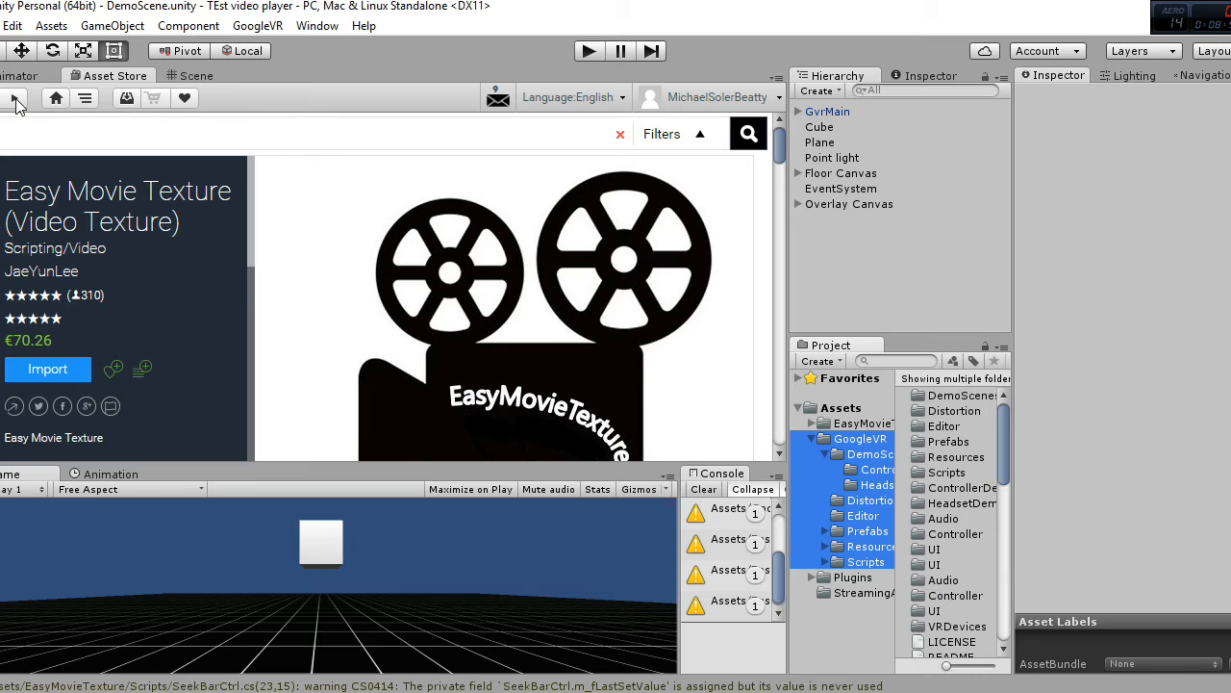
click(16, 102)
click(13, 104)
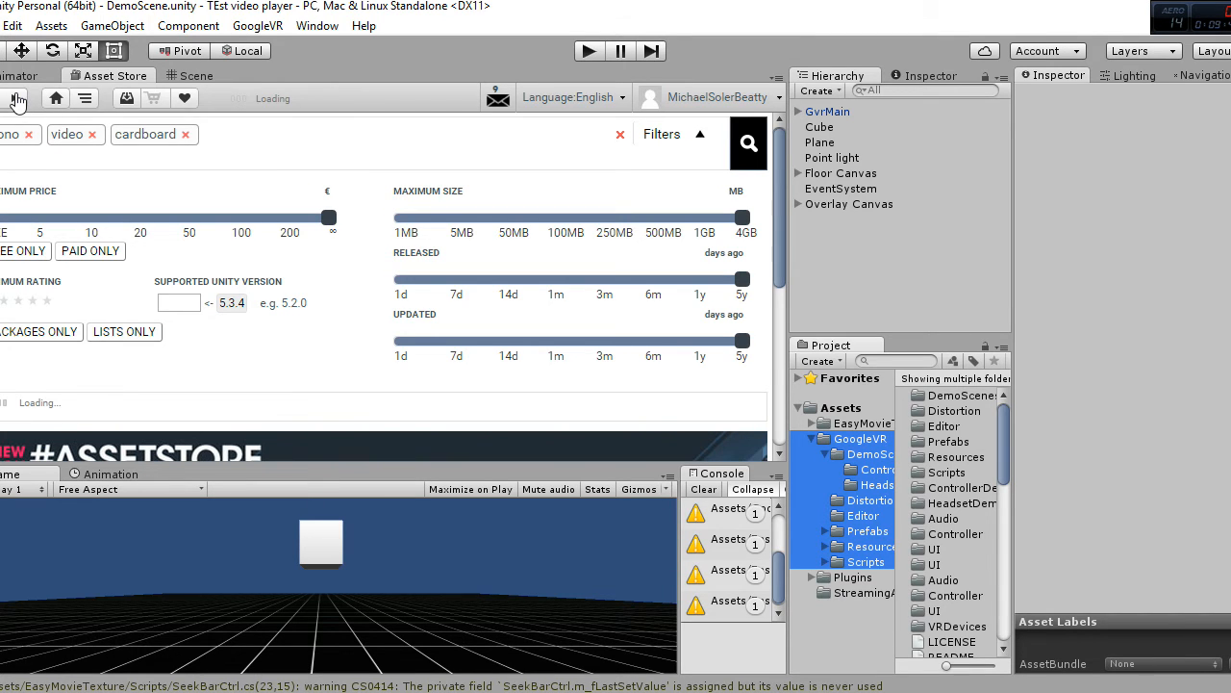
click(17, 100)
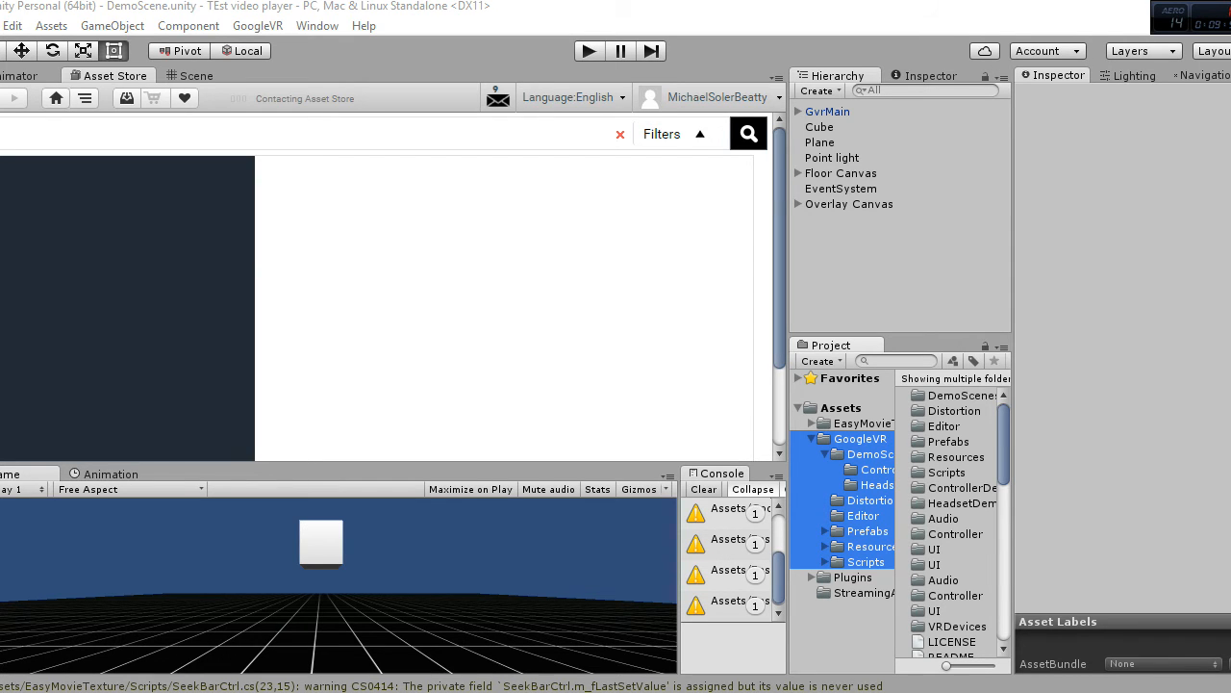
Step: Close the Chrome window with the google vr download search
mouse_move(597, 691)
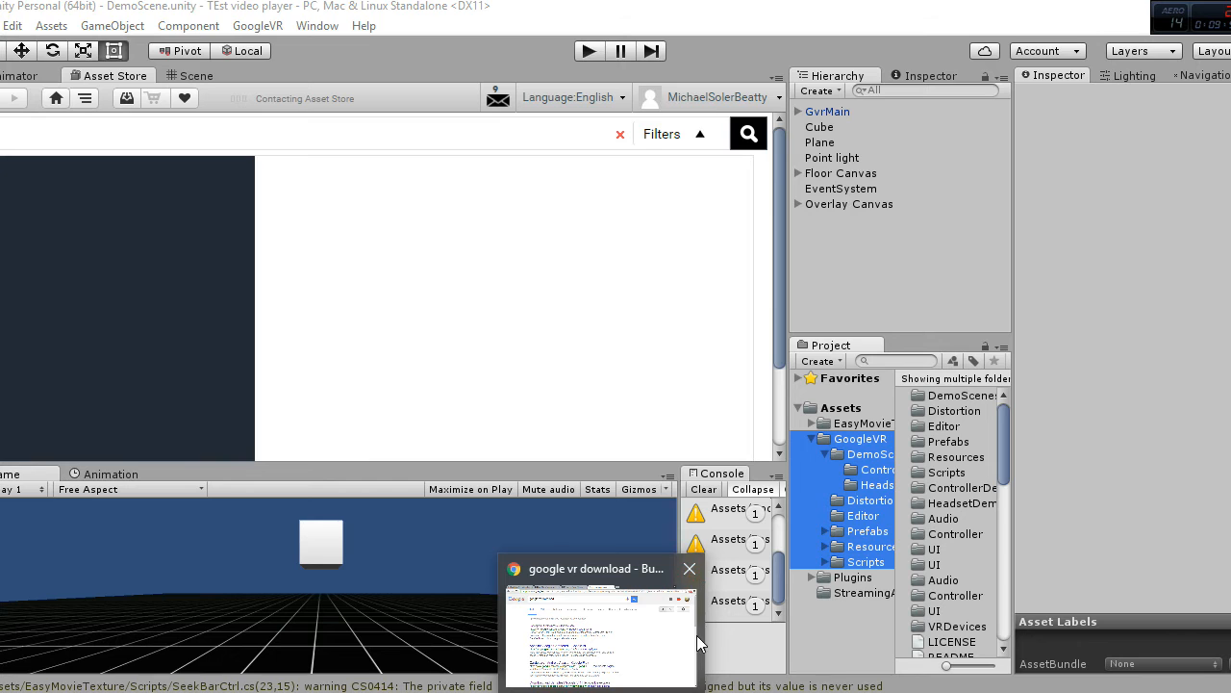
mouse_move(690, 575)
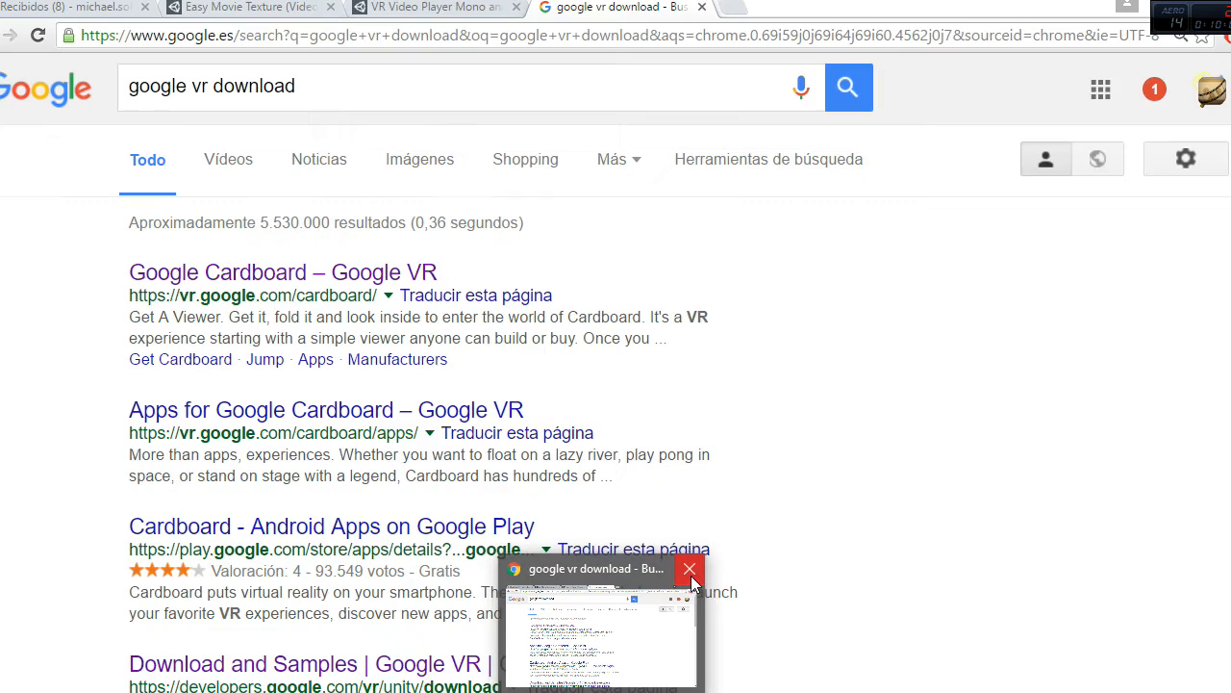
click(691, 571)
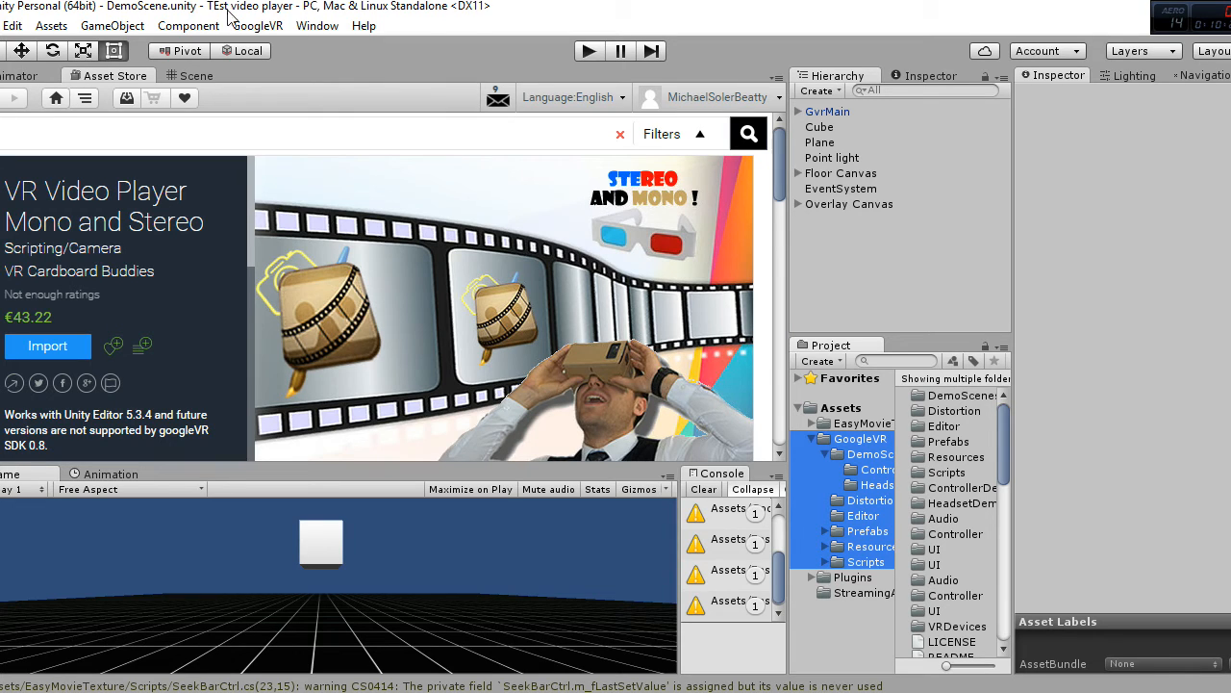
Step: Import the complete VR Video Player Mono and Stereo package into the project after reviewing its file list
click(36, 353)
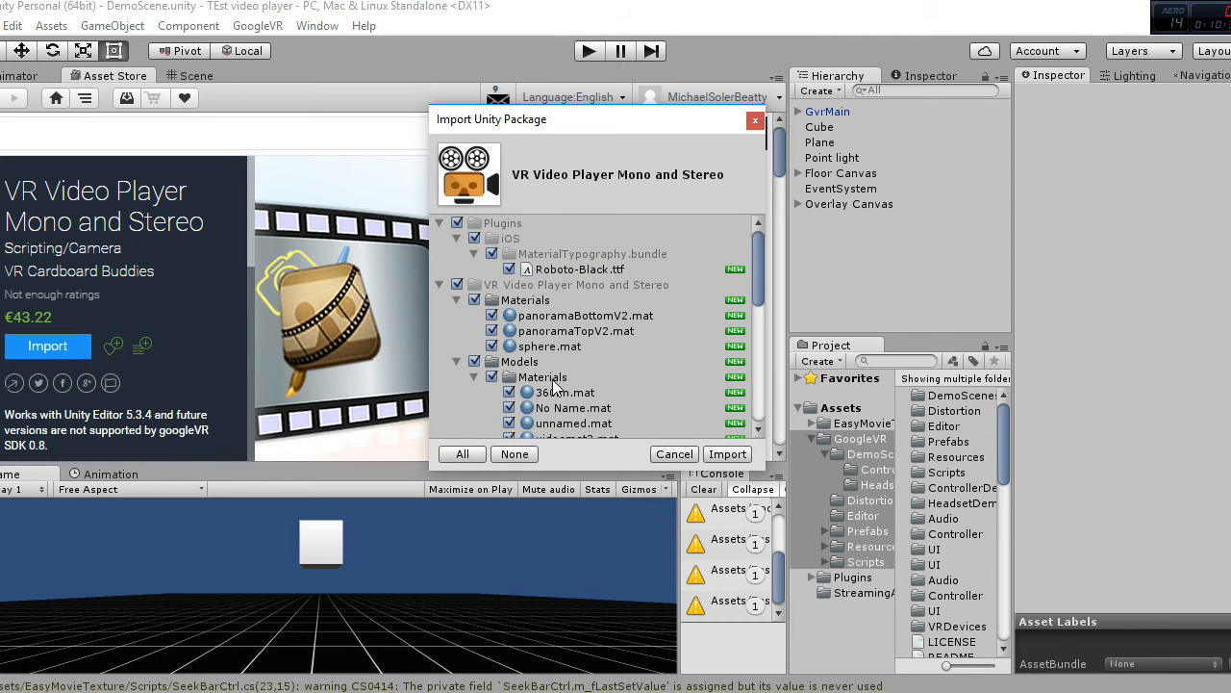
mouse_move(759, 267)
mouse_down()
mouse_move(752, 323)
mouse_move(737, 322)
mouse_move(750, 277)
mouse_move(754, 408)
mouse_move(760, 243)
mouse_move(748, 406)
mouse_move(764, 256)
mouse_up()
scroll(712, 347, down, 6)
scroll(712, 346, up, 4)
scroll(710, 342, down, 5)
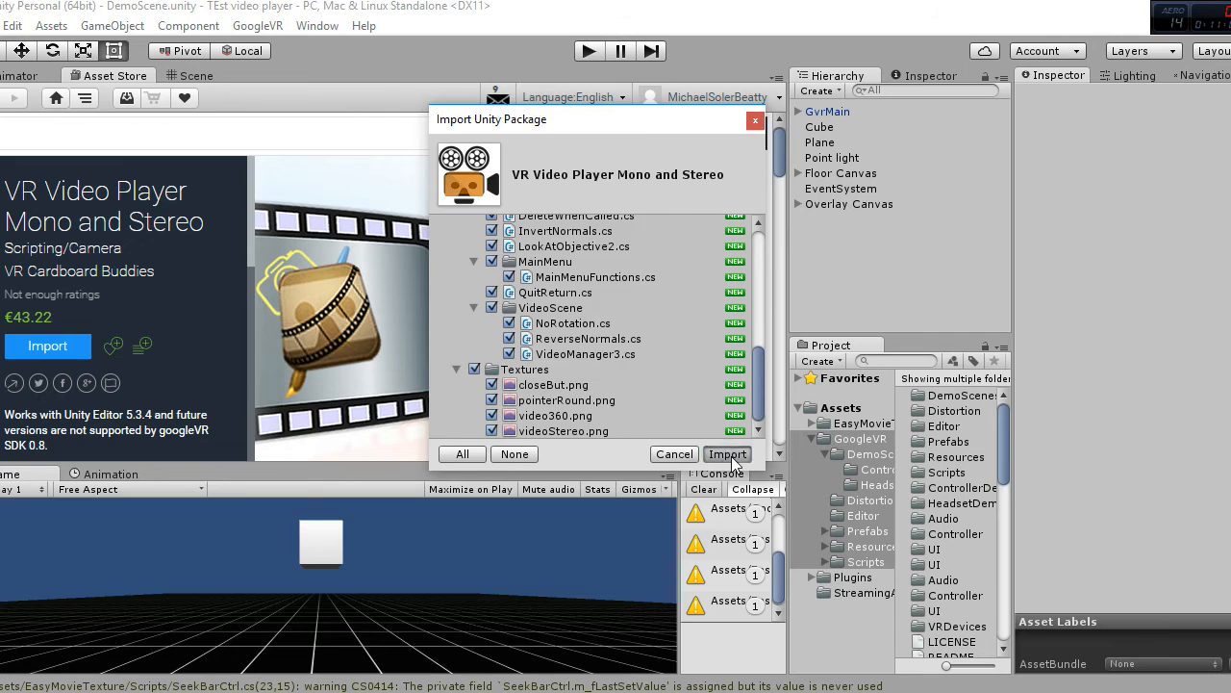
click(729, 455)
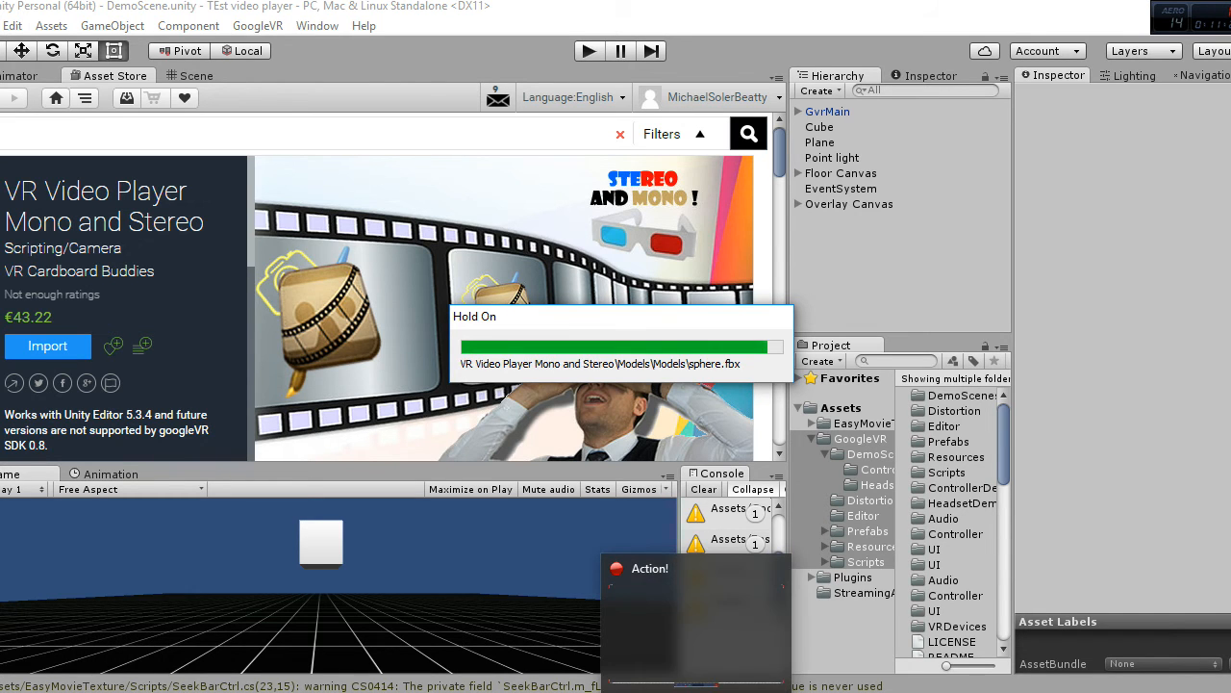
Step: In the Word checklist, colour the "Download EasyMovieTexture" and "Download Video VR (our pack)" items green, then return to Unity
click(619, 691)
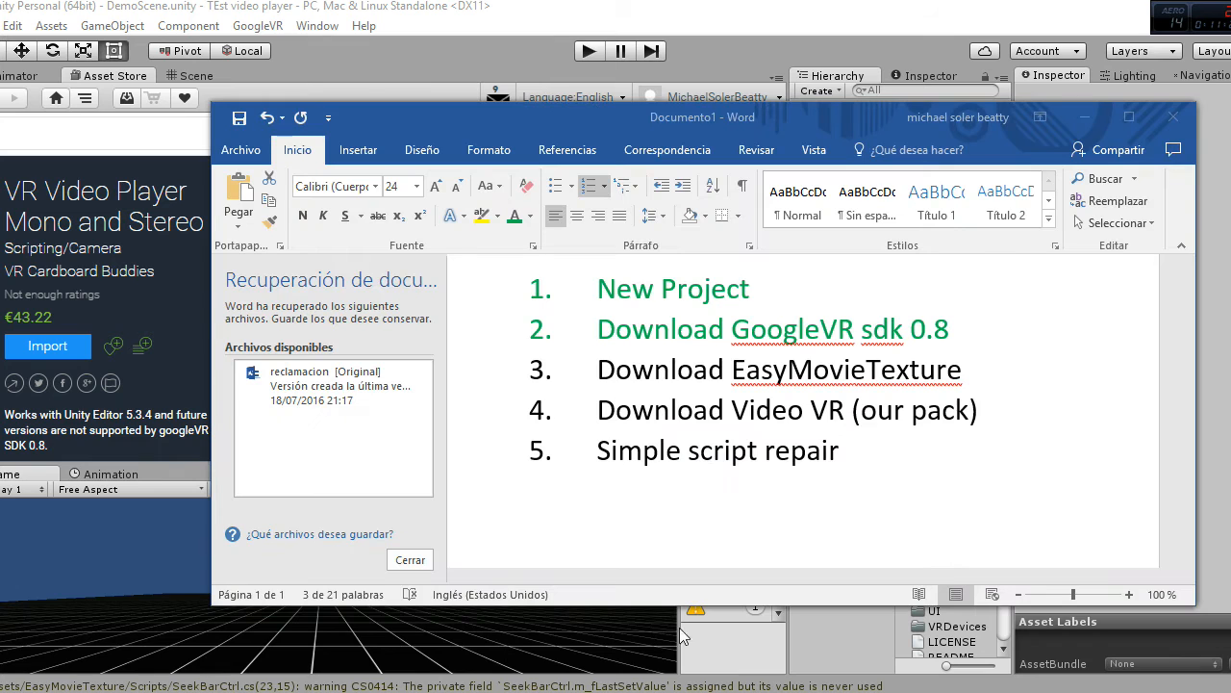
click(734, 408)
drag(599, 370, 997, 411)
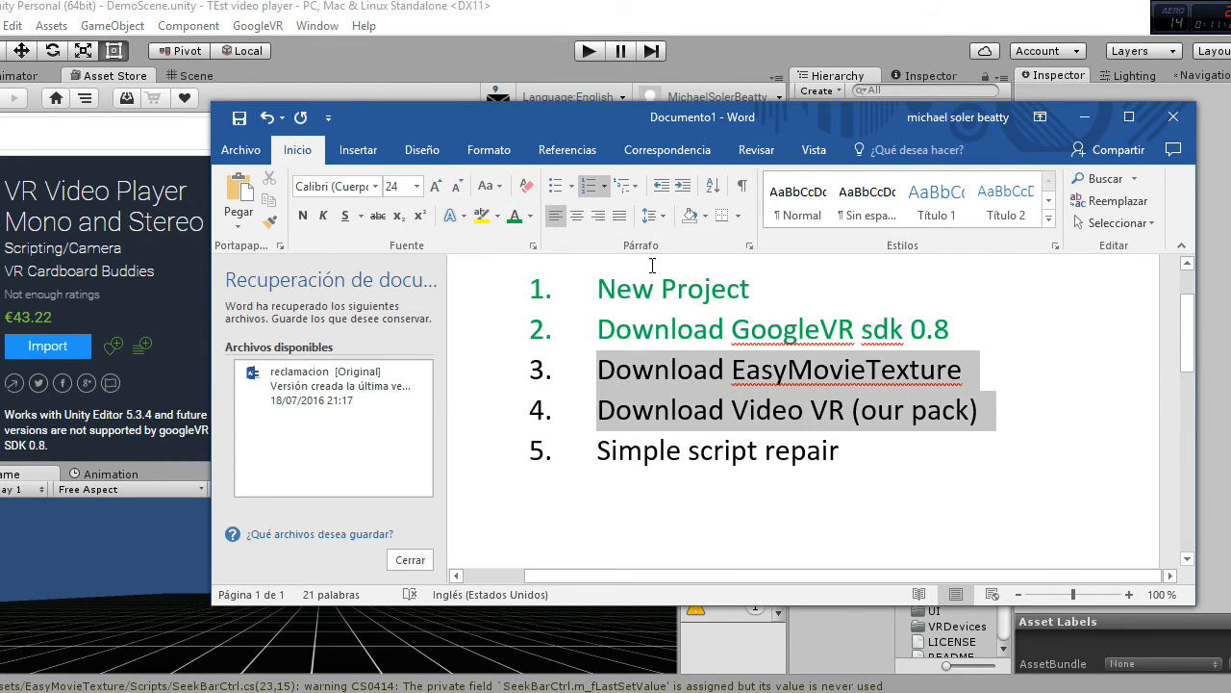
click(514, 216)
click(804, 448)
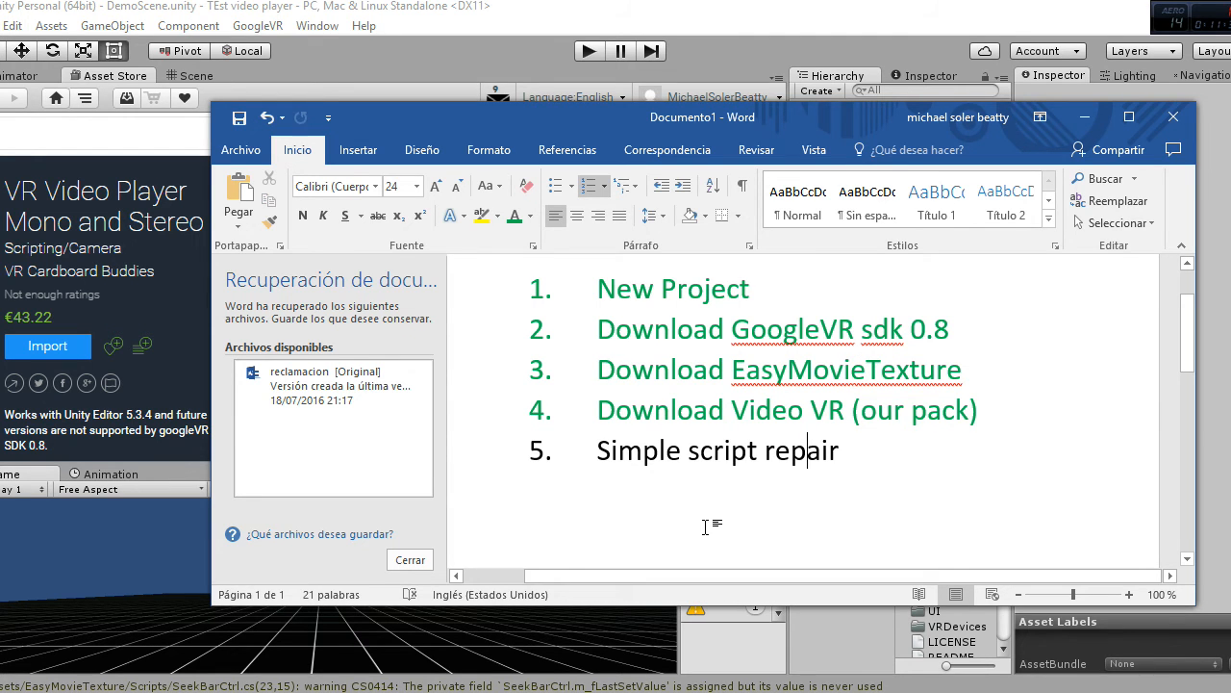
click(706, 20)
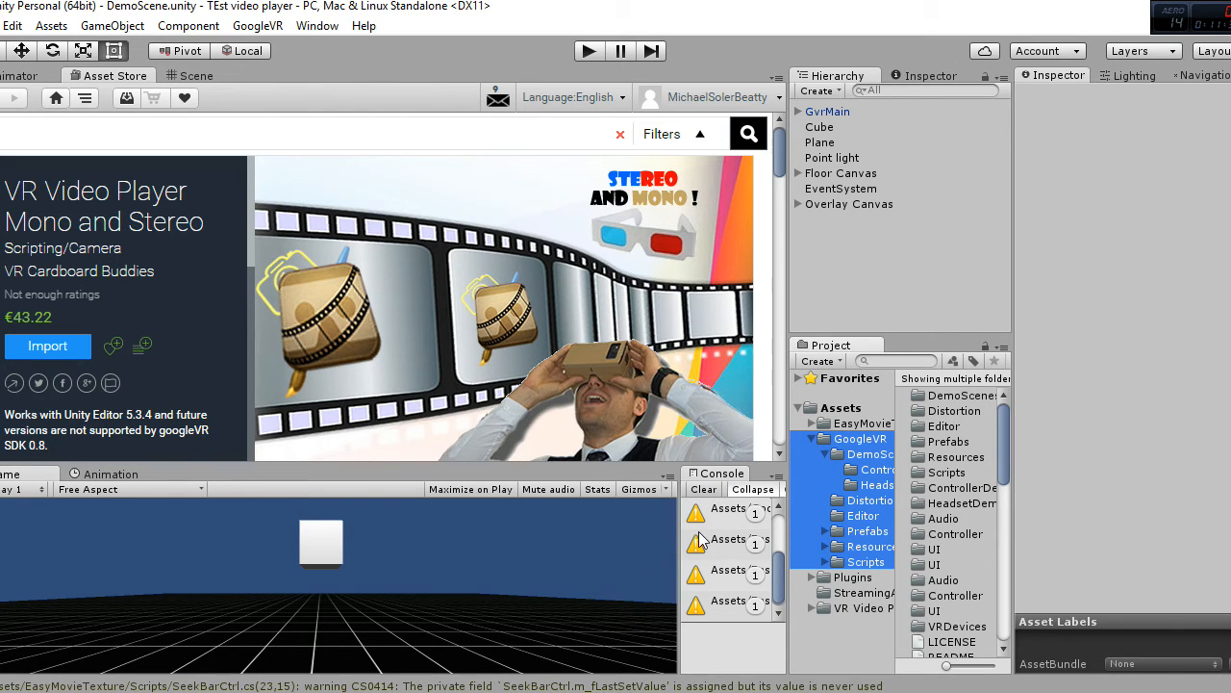
Step: With the Console widened and the GoogleVR folder collapsed, clear the Console messages and select the VideoManager3.cs compile error
drag(681, 539, 564, 537)
click(811, 439)
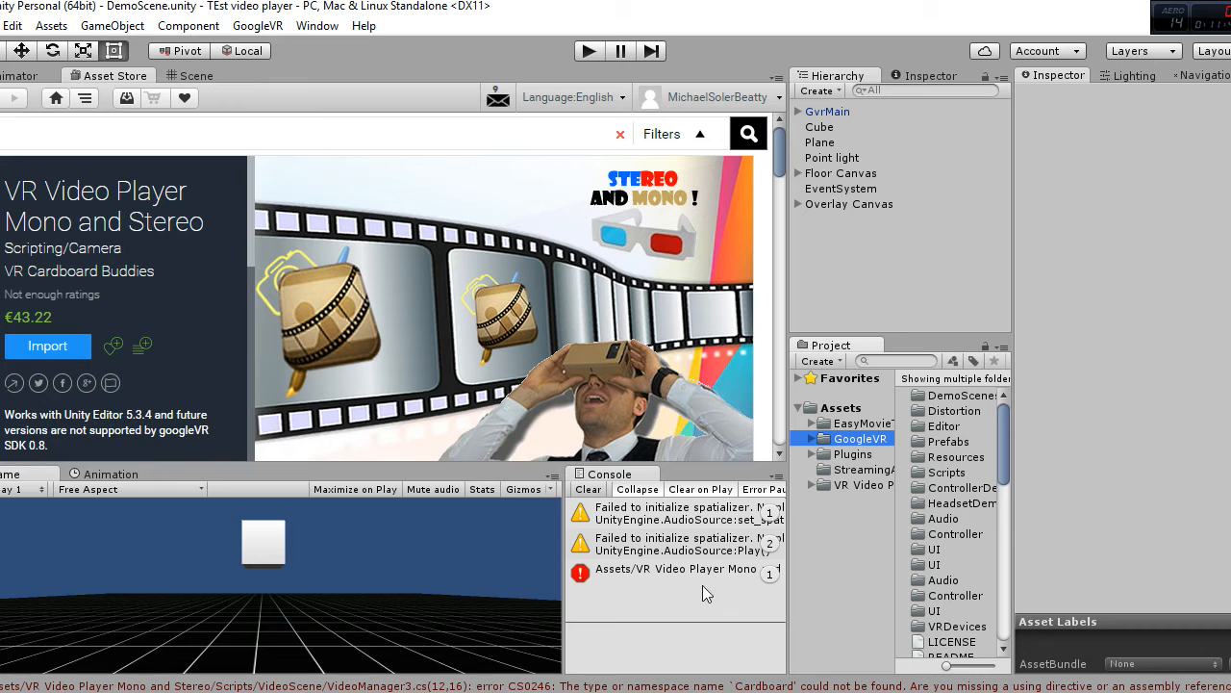
click(589, 489)
click(632, 510)
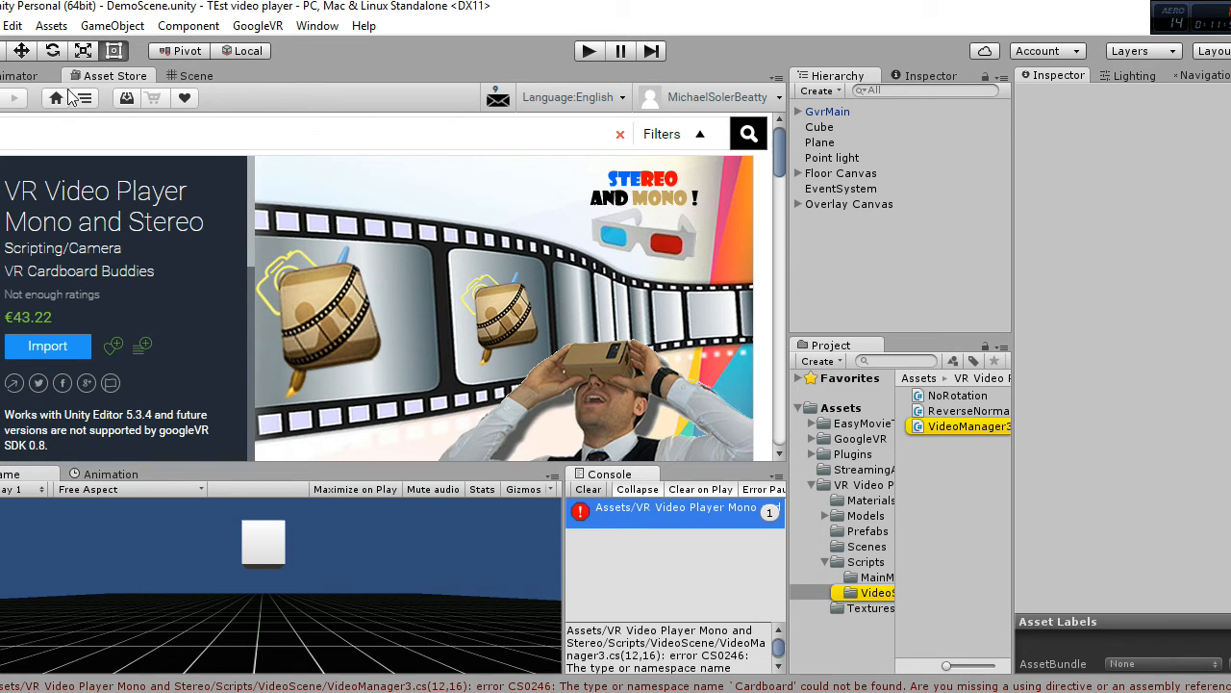
Step: Show the Scene view in place of the Asset Store, and open the script behind the VideoManager3.cs error in MonoDevelop
click(181, 77)
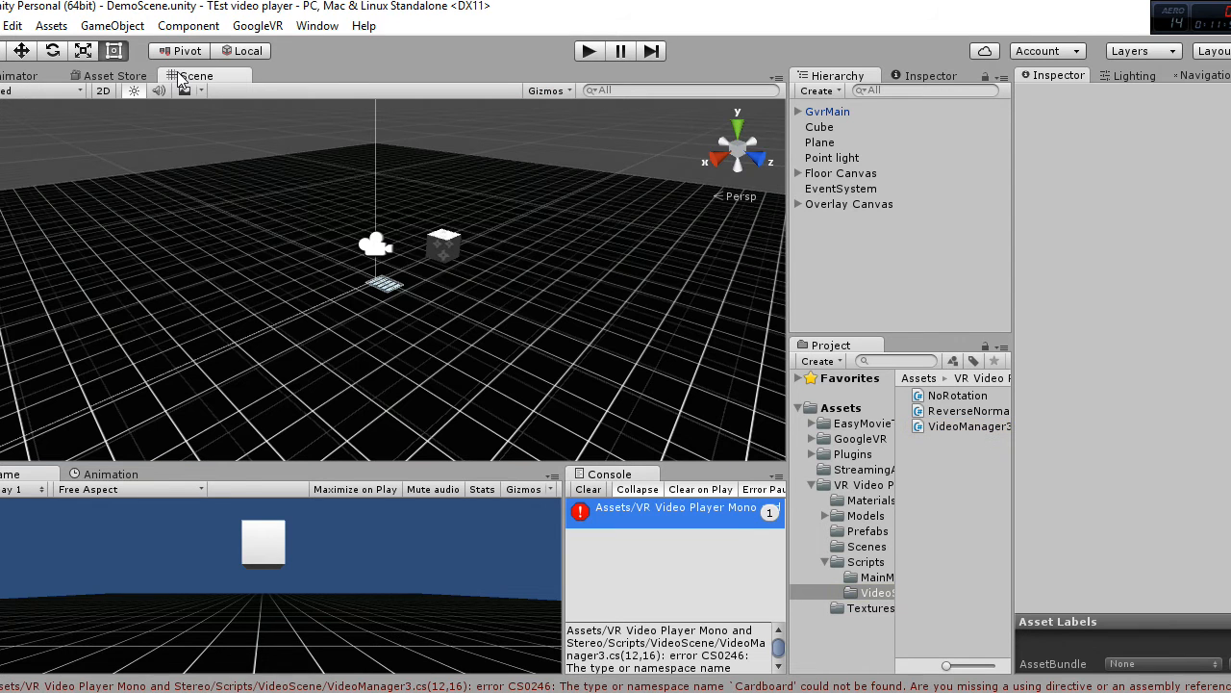
scroll(441, 333, up, 2)
scroll(440, 333, up, 5)
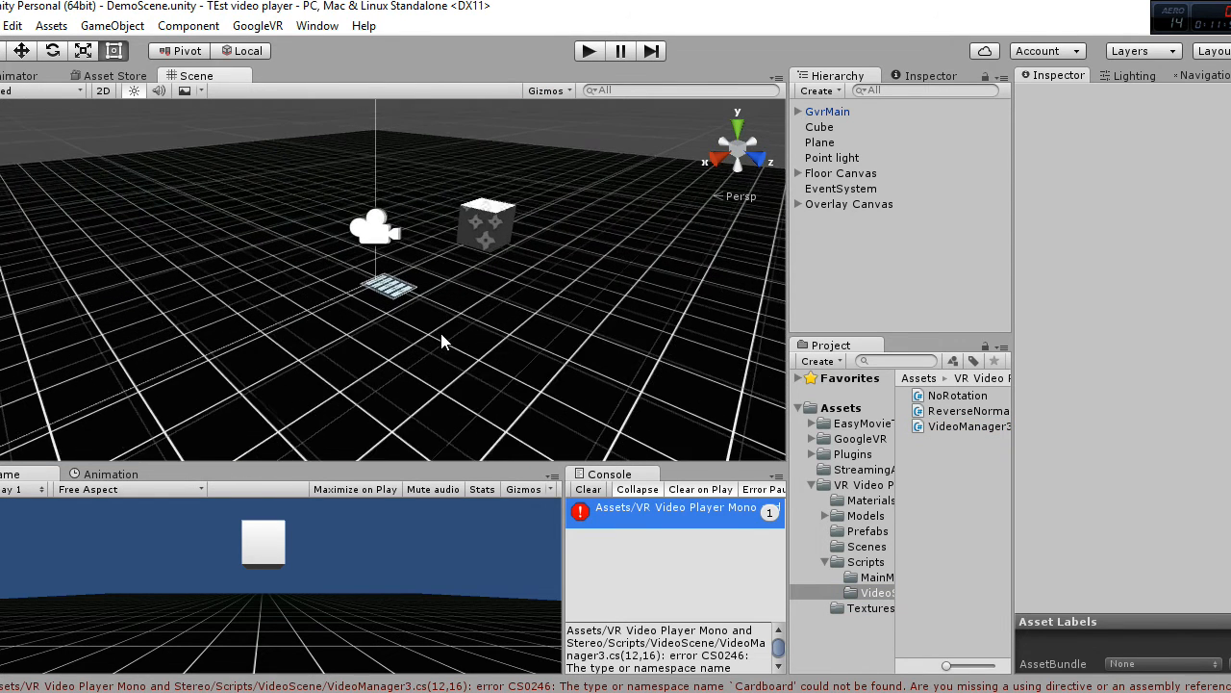
scroll(441, 335, down, 3)
click(622, 513)
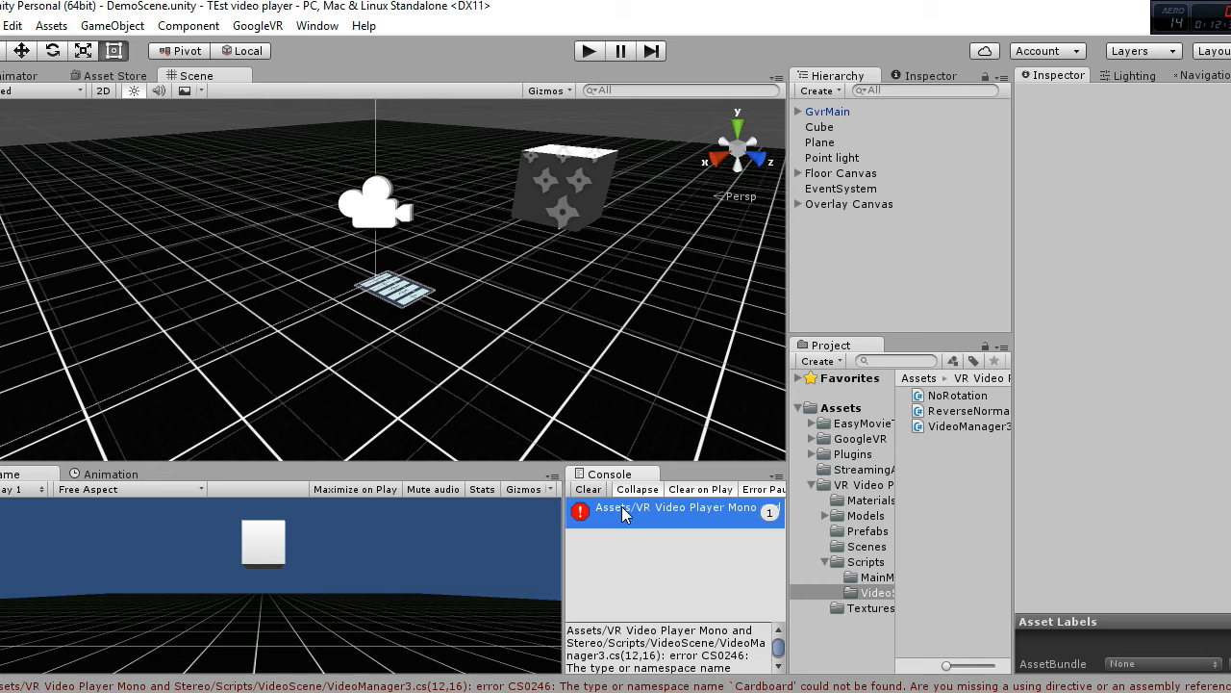
double_click(623, 510)
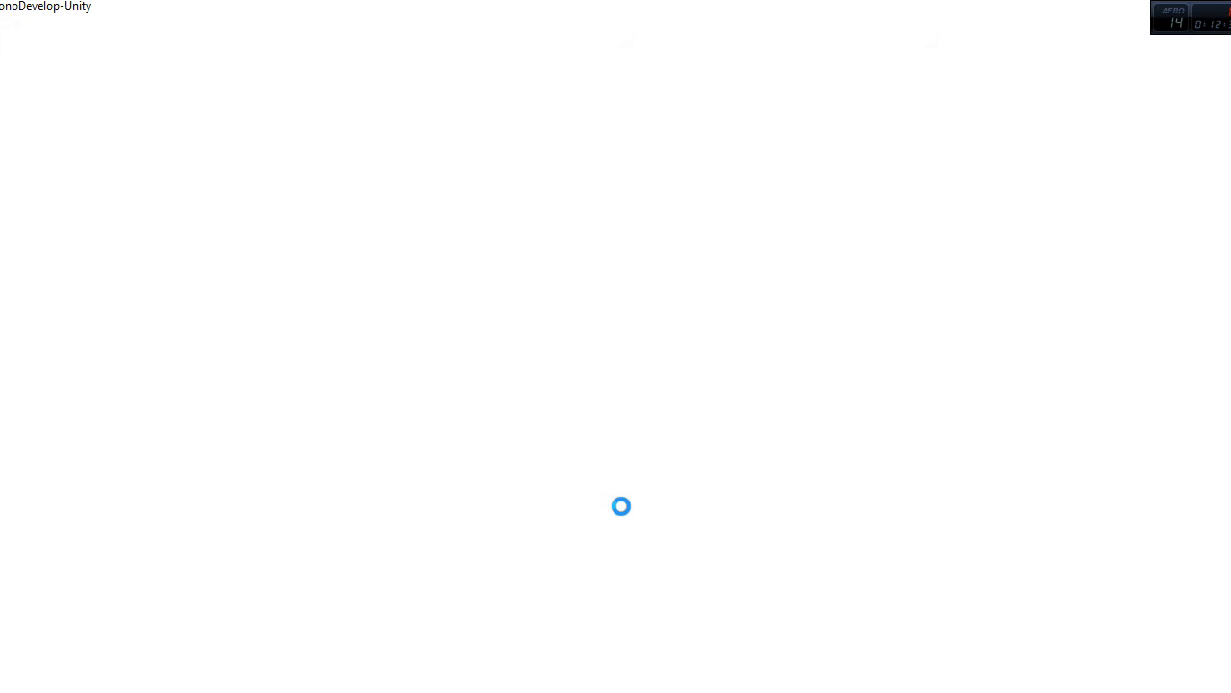
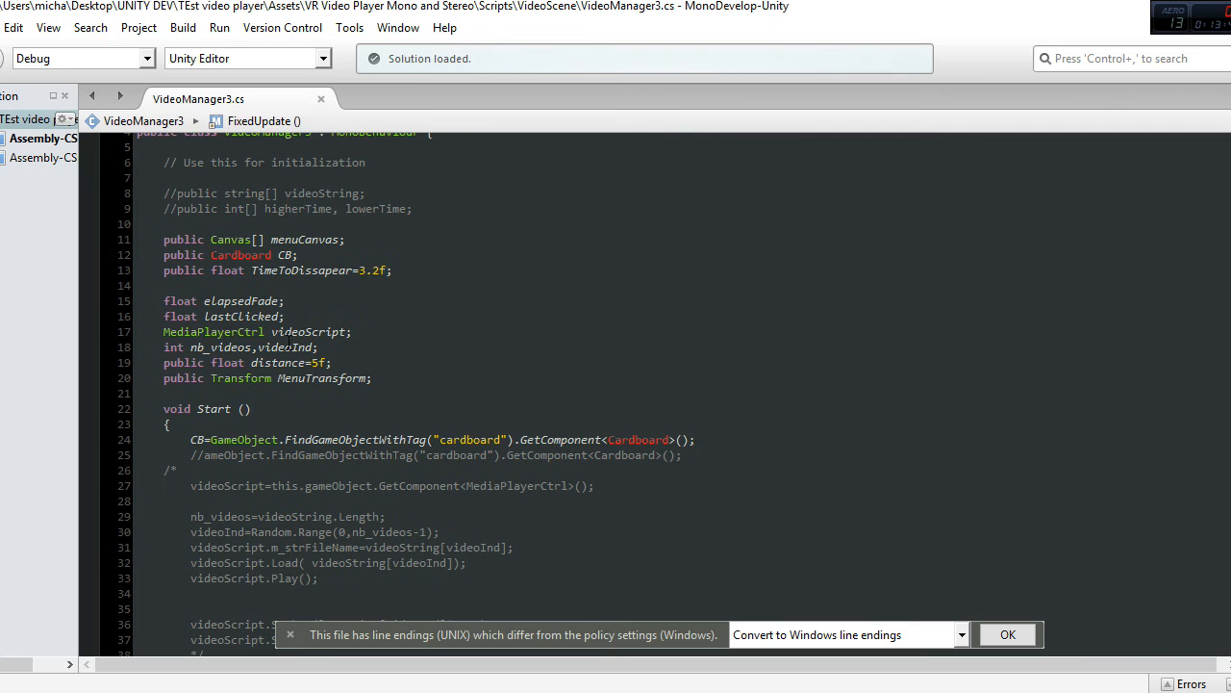
Step: Change the type of the public CB variable in VideoManager3.cs from Cardboard to GvrViewer
click(245, 255)
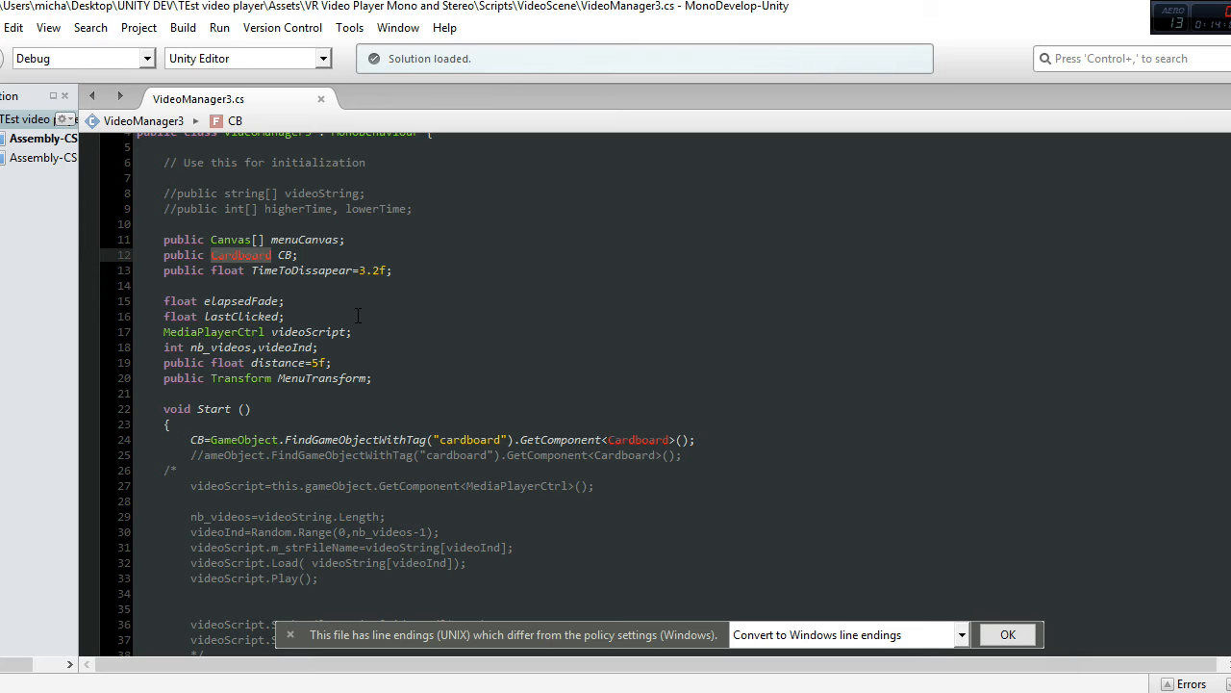
key(ctrl+v)
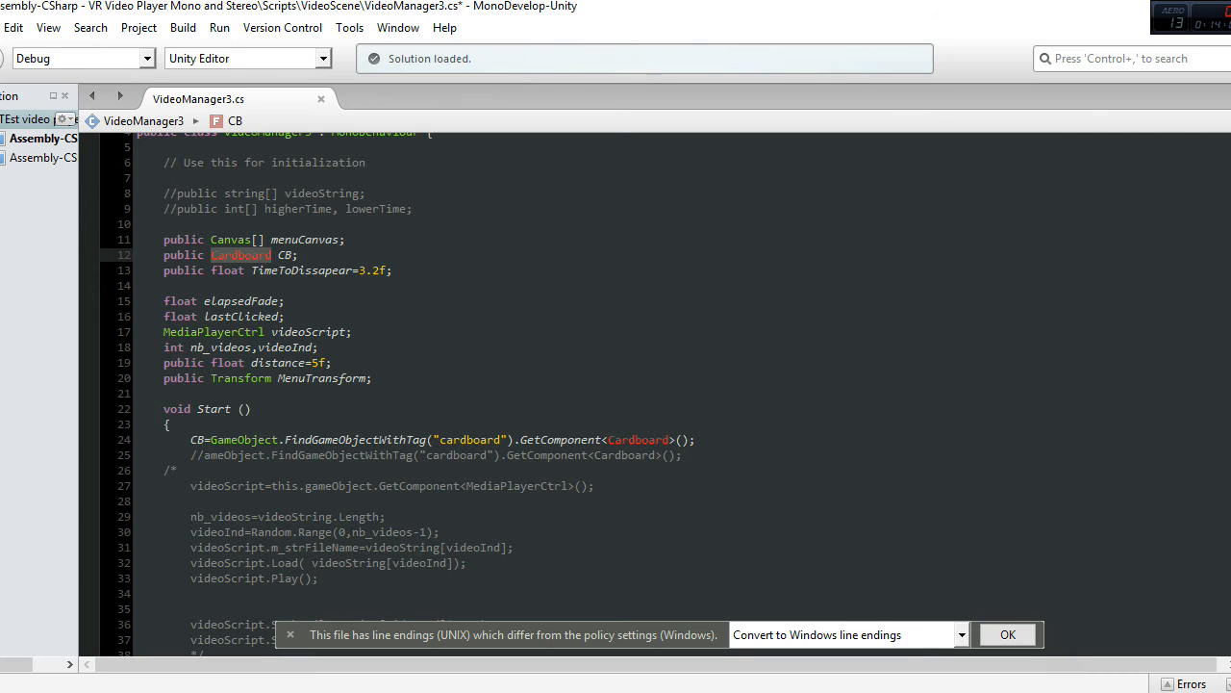
text(Gvr)
text(View)
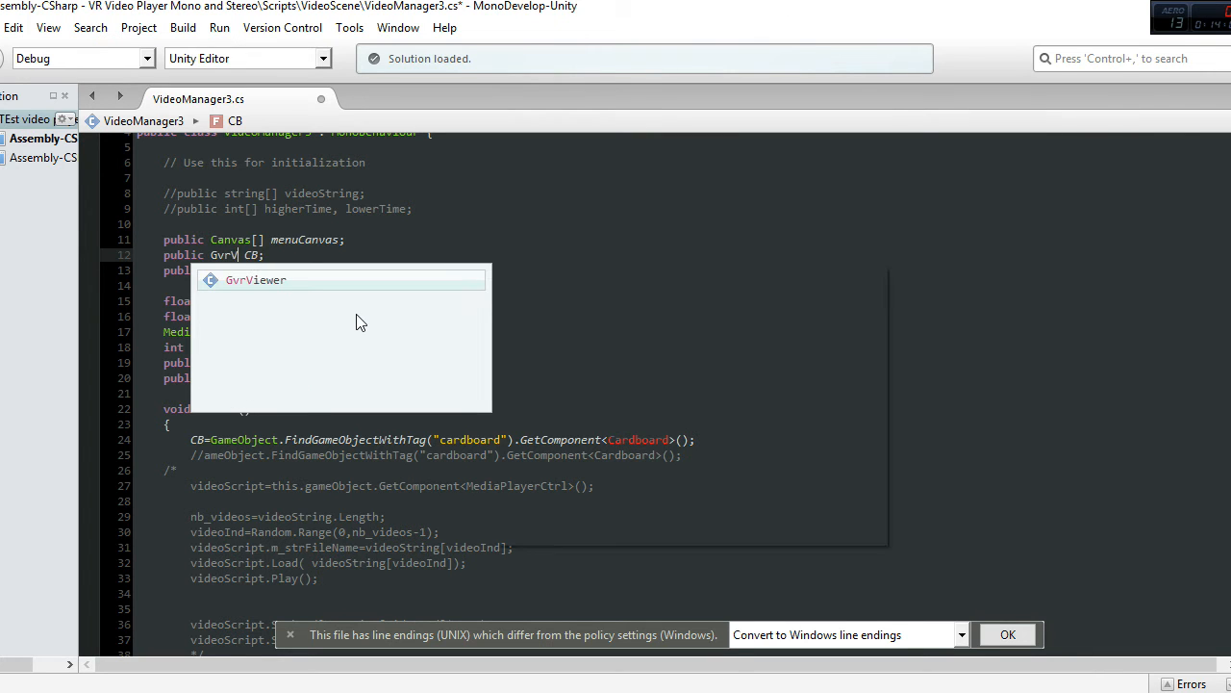
key(Return)
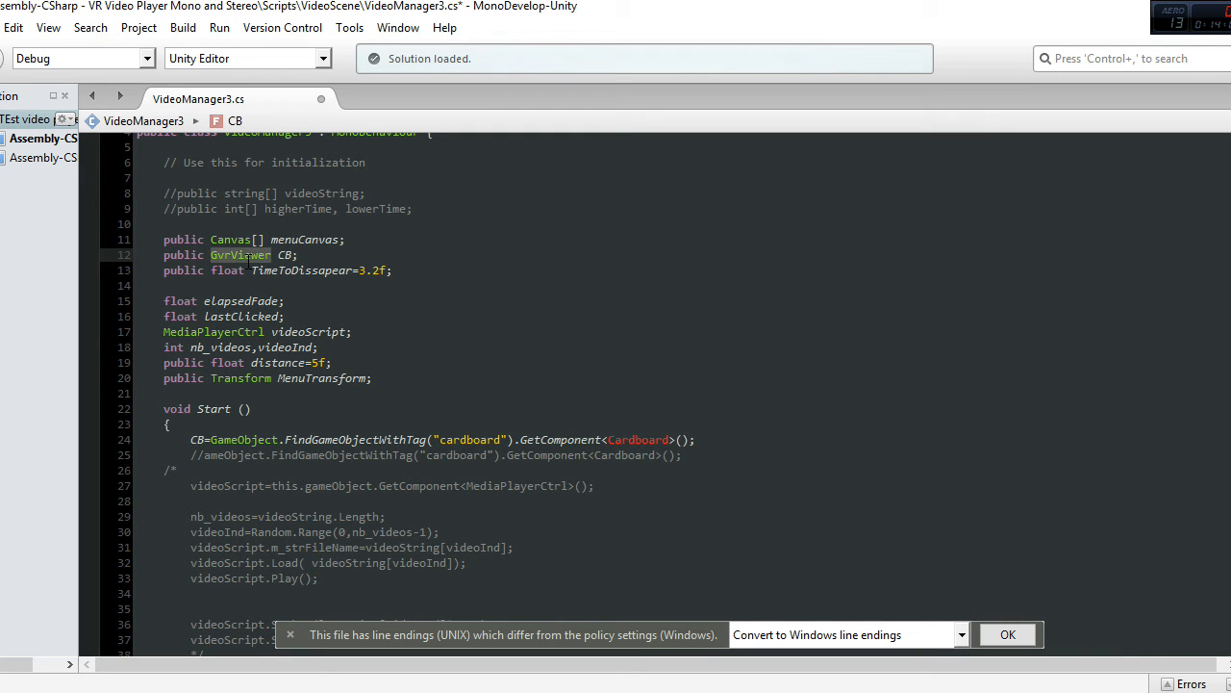
Step: Replace Cardboard with GvrViewer in the uncommented GetComponent call of the Start method
scroll(383, 329, down, 3)
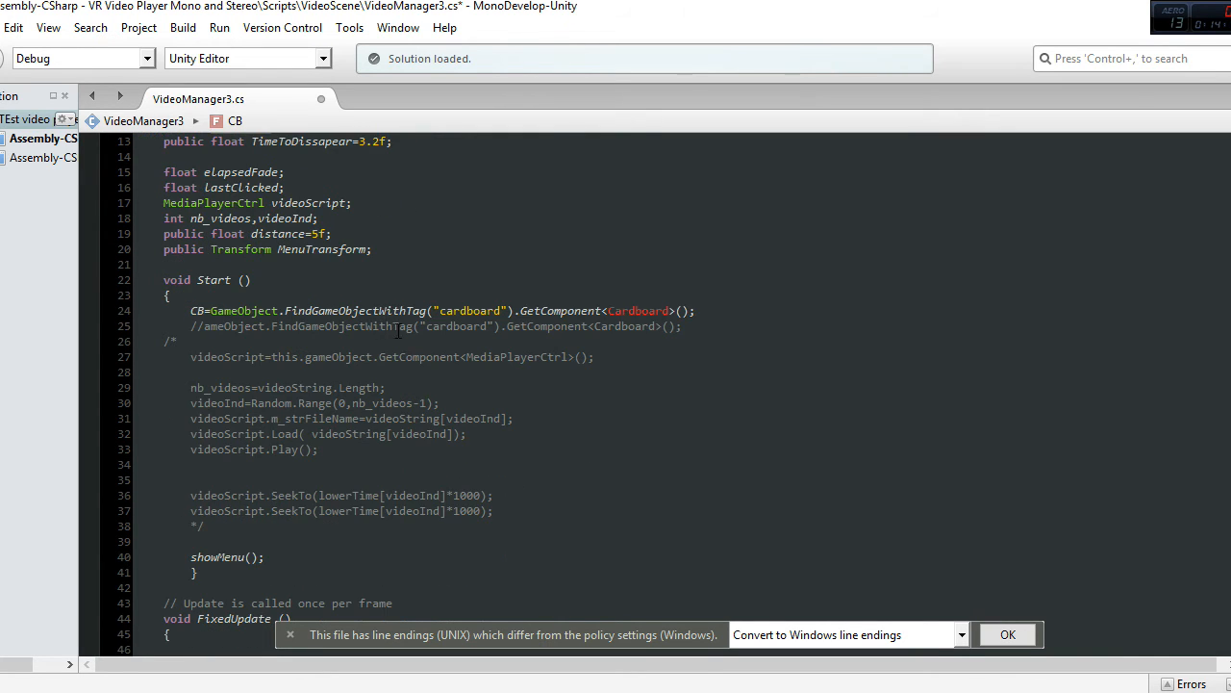
click(632, 310)
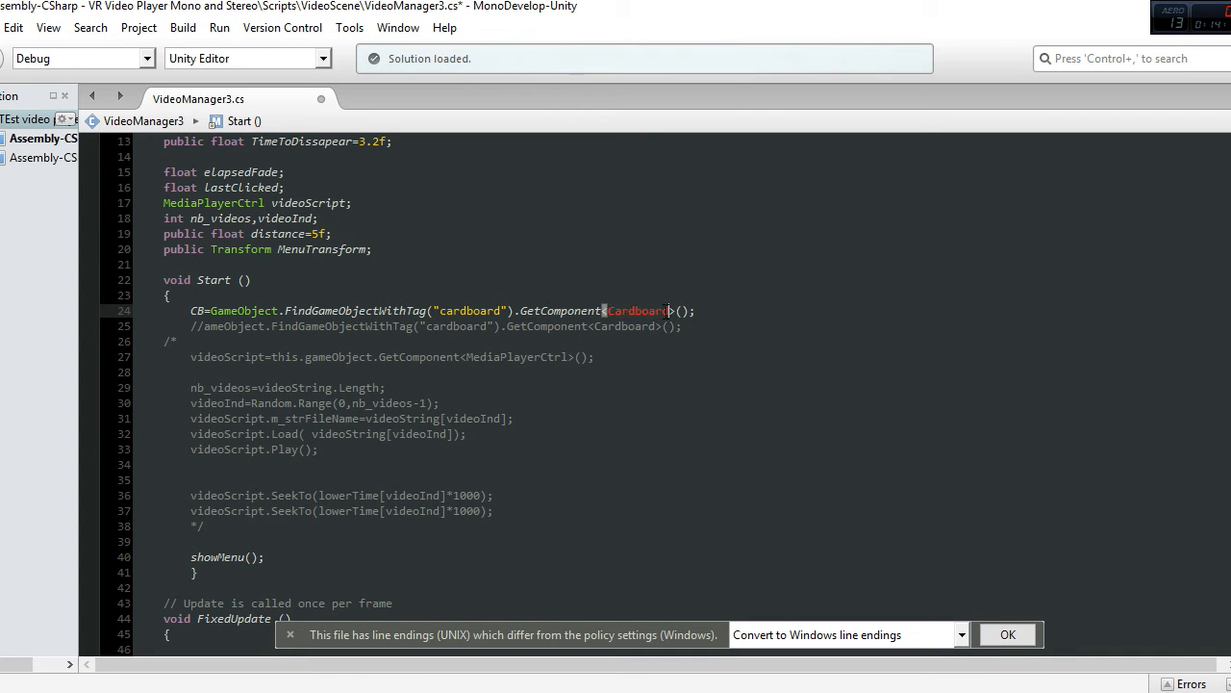
double_click(617, 309)
text(GvrViewer)
click(511, 407)
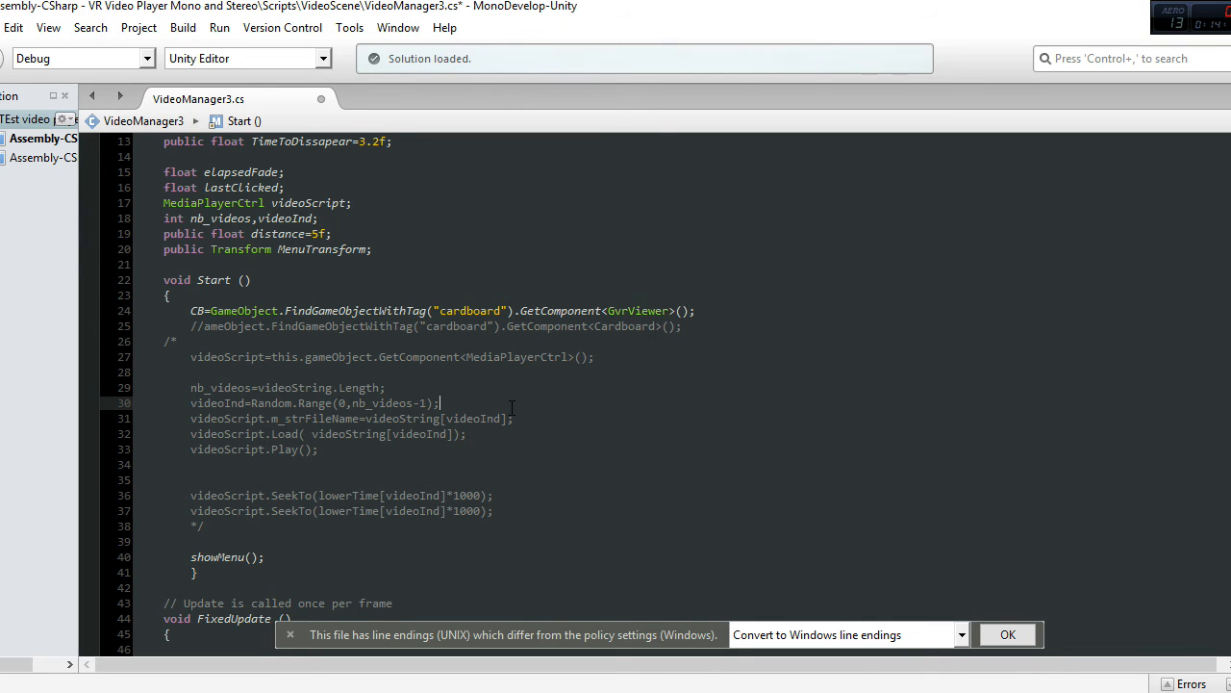
Step: Examine the rest of VideoManager3.cs, including the CB.Triggered condition in FixedUpdate and the showMenu method, for other uses of CB
scroll(511, 408, down, 4)
scroll(237, 387, down, 3)
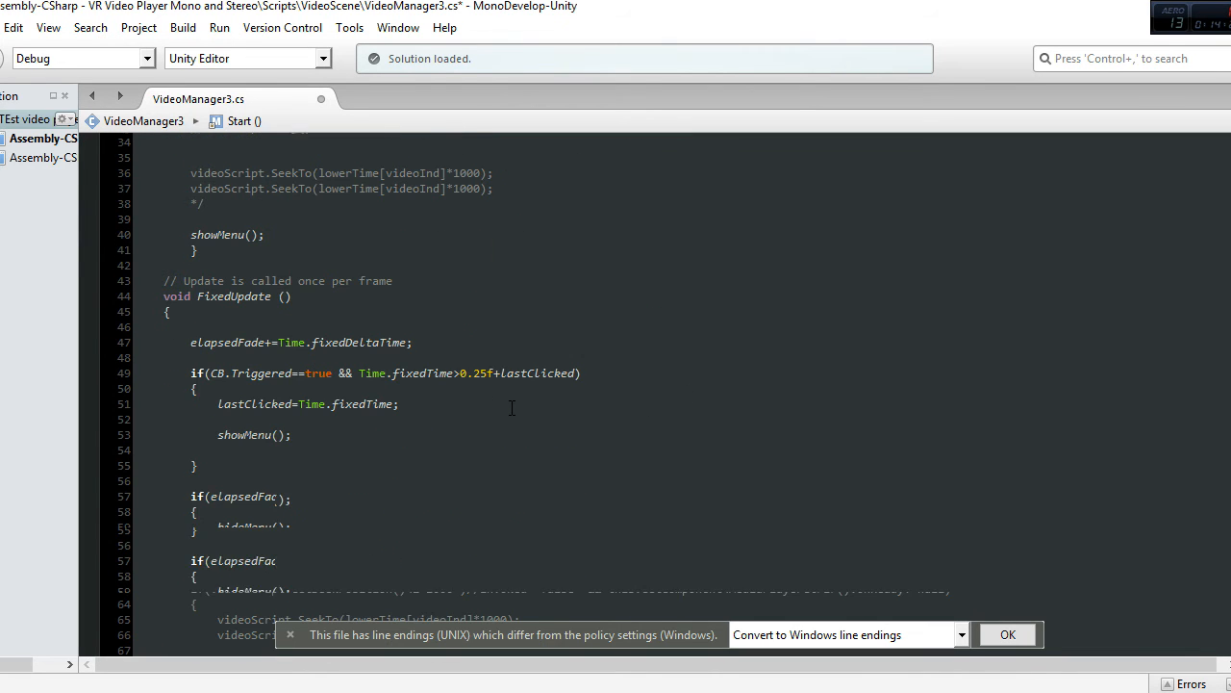
drag(211, 373, 305, 373)
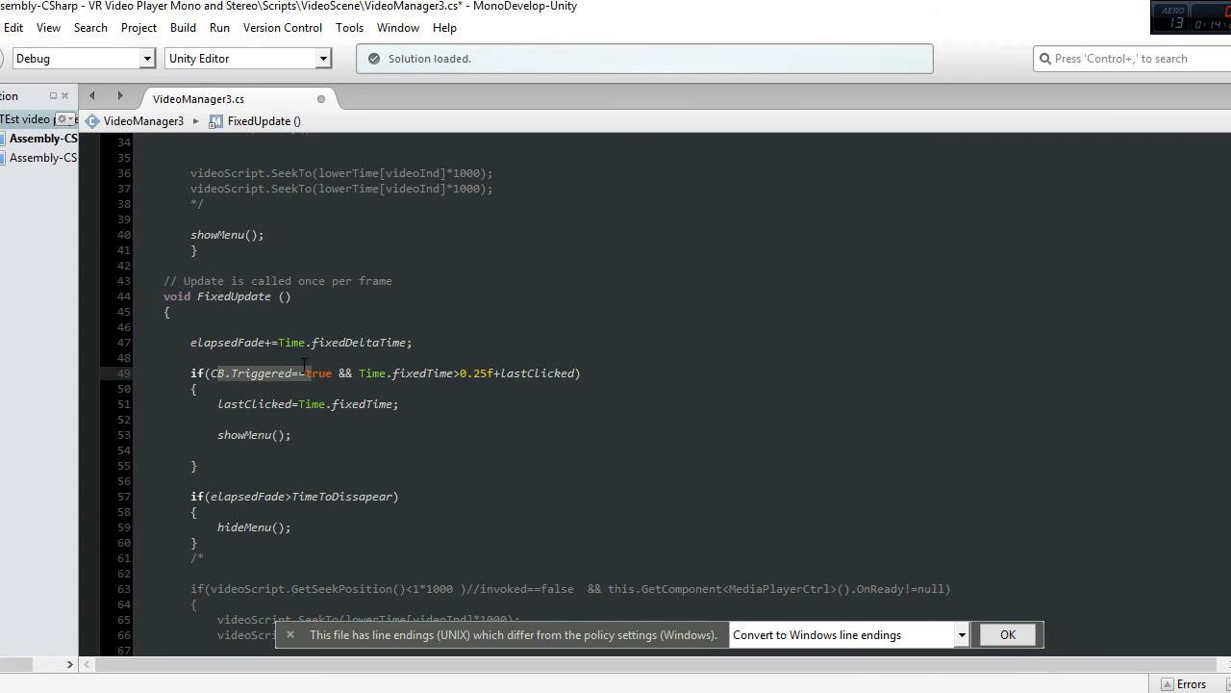
scroll(410, 450, down, 2)
scroll(410, 450, down, 15)
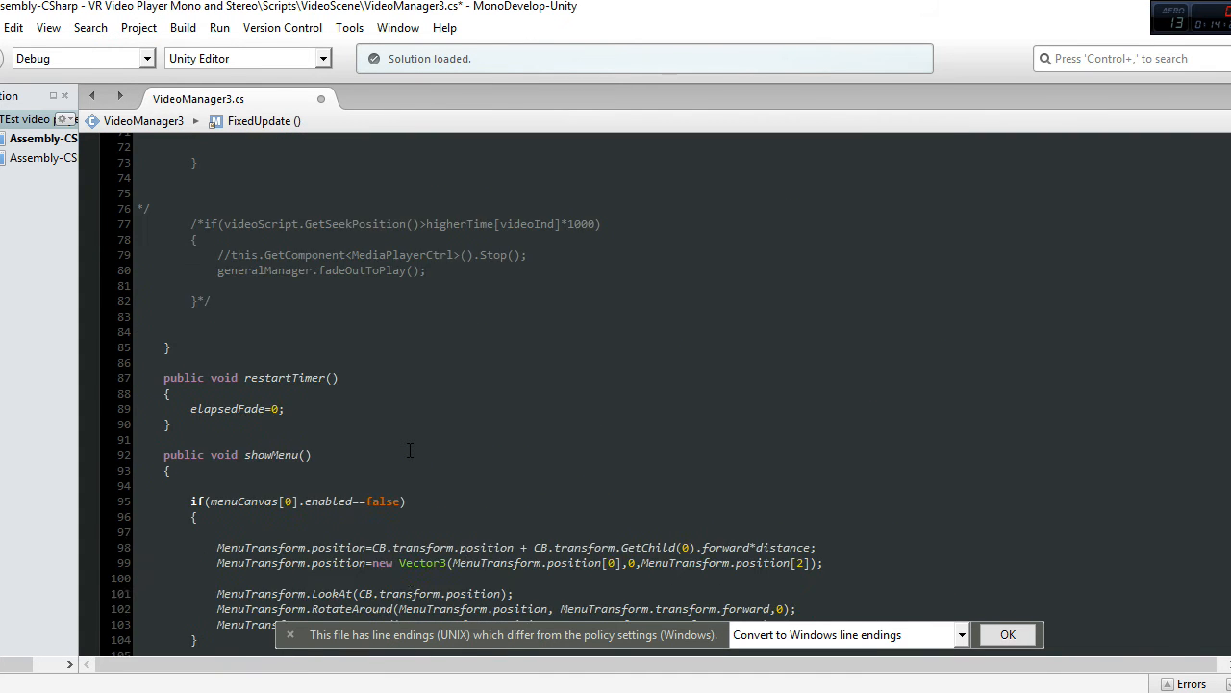
scroll(410, 450, down, 3)
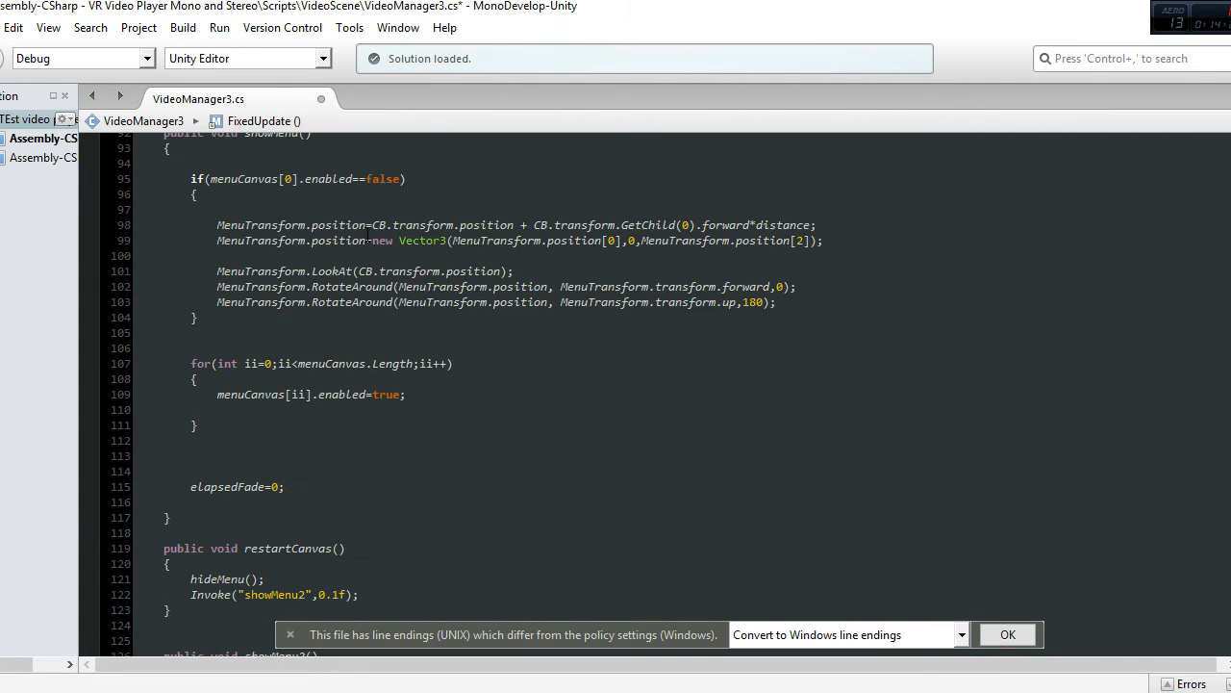
scroll(462, 351, up, 2)
scroll(462, 351, up, 19)
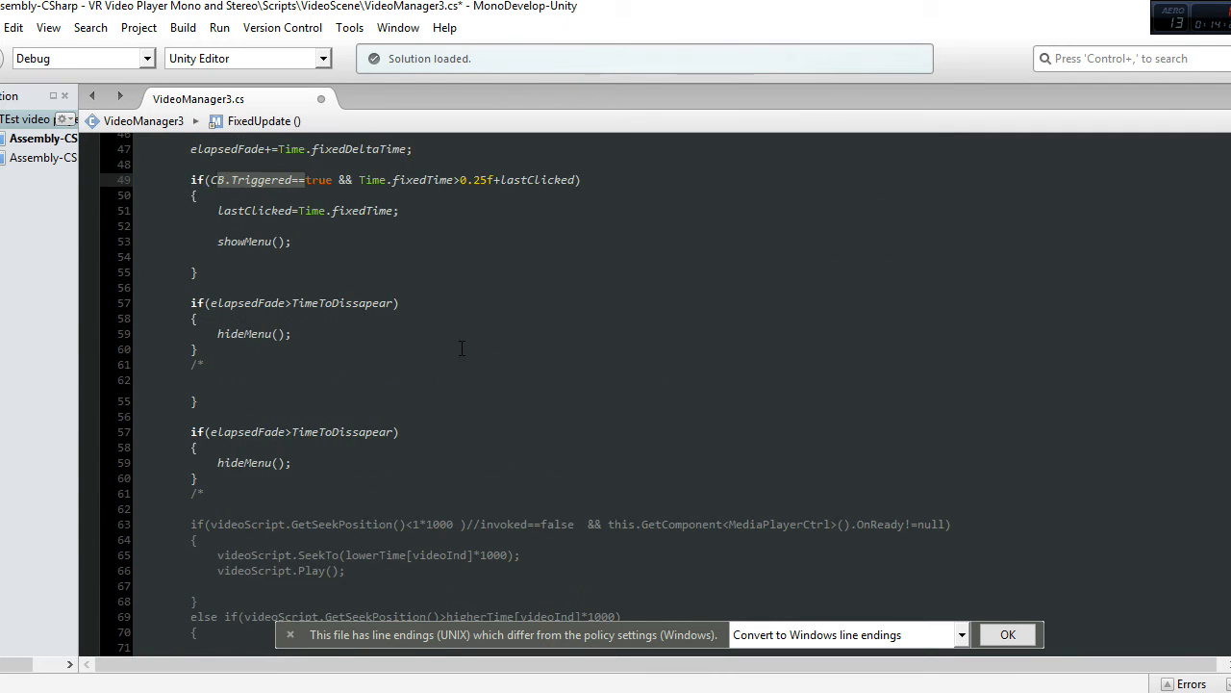
scroll(462, 348, up, 6)
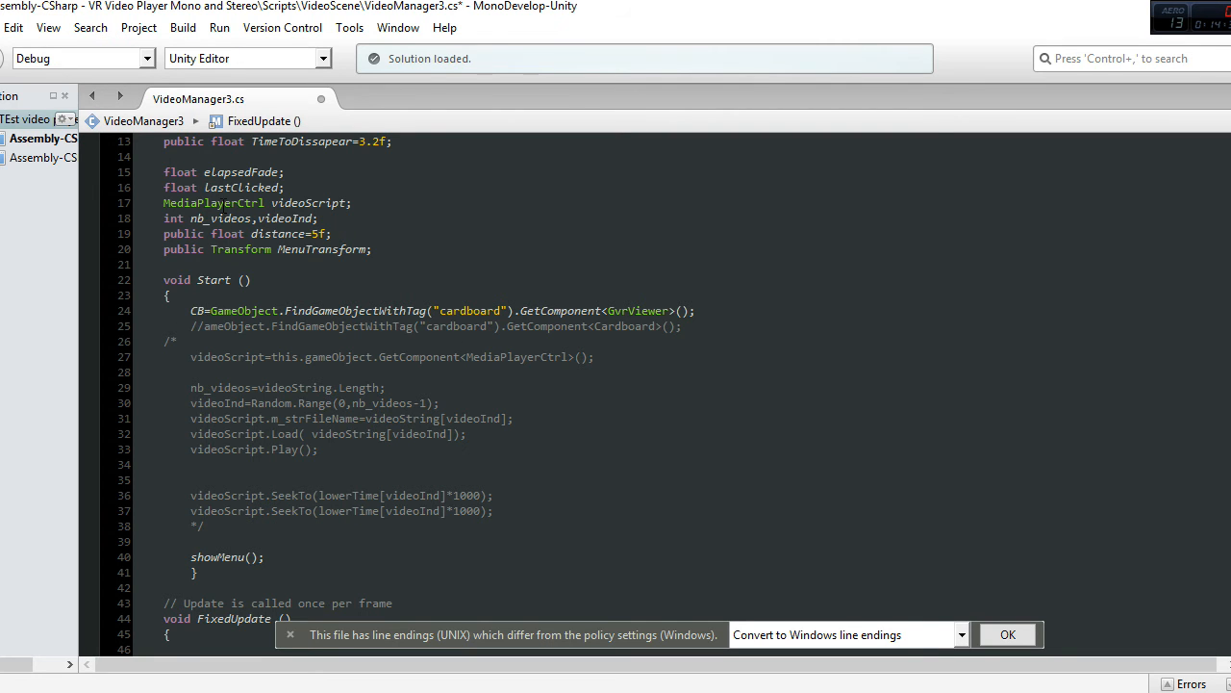
scroll(331, 334, up, 3)
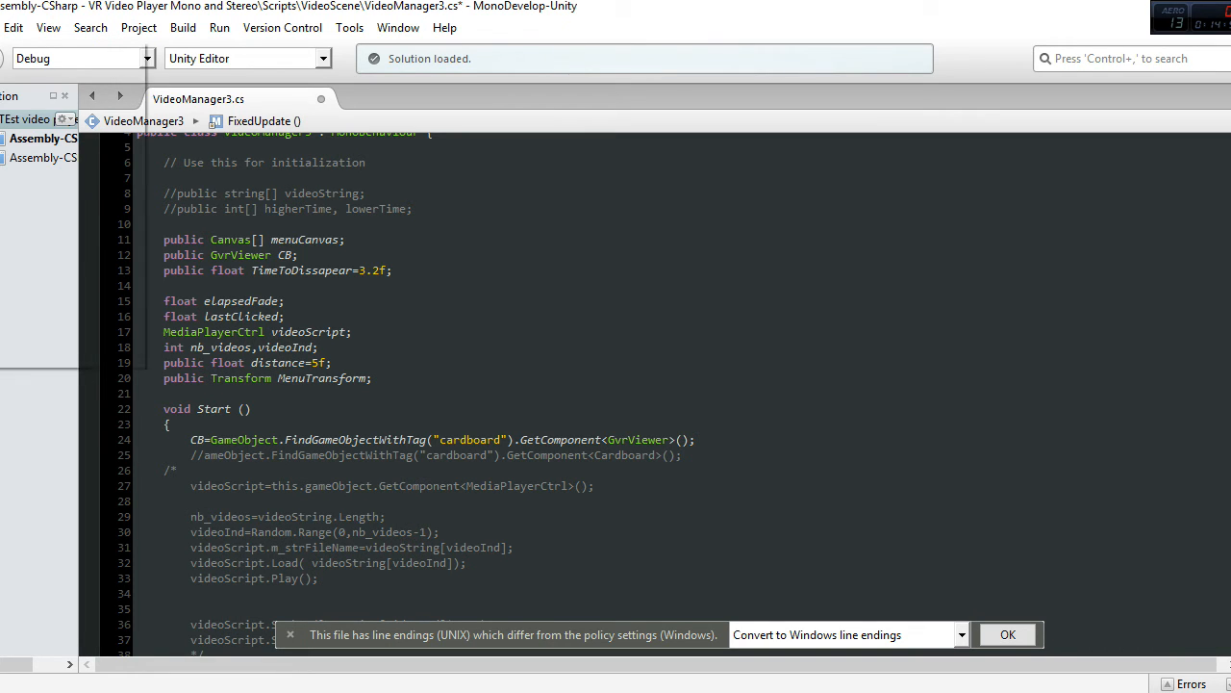
Step: Save VideoManager3.cs and review the edited GvrViewer declaration and GetComponent line
key(alt+f)
click(63, 110)
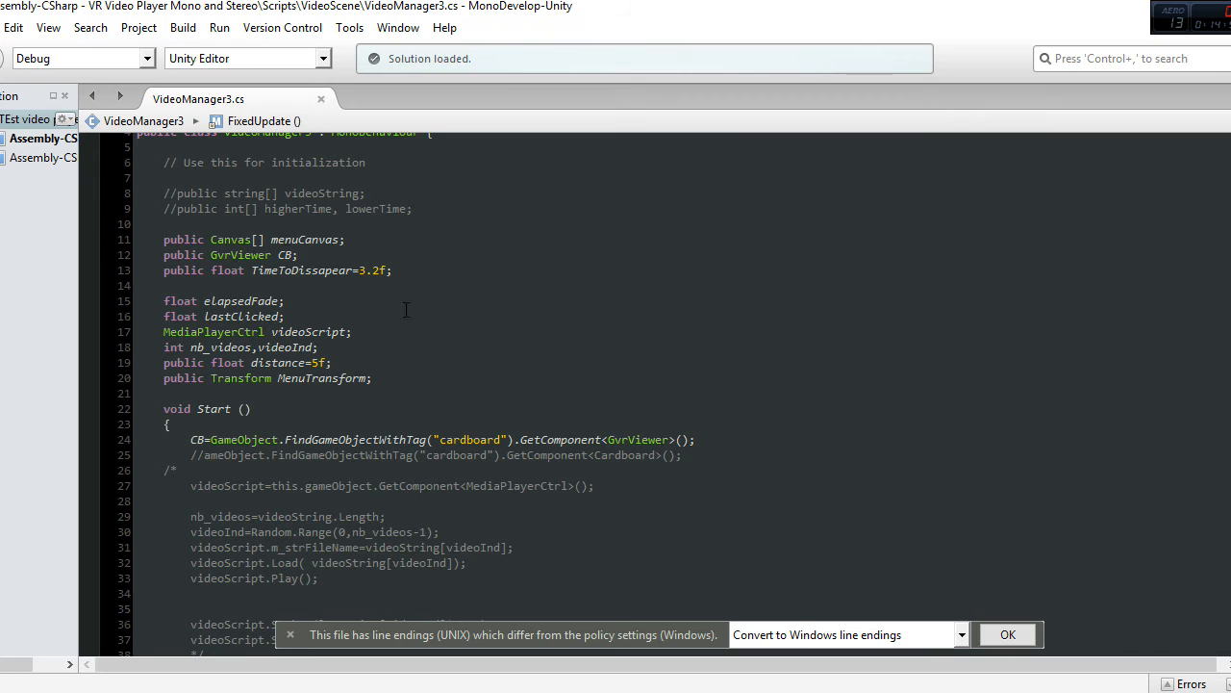
click(307, 256)
drag(311, 256, 155, 250)
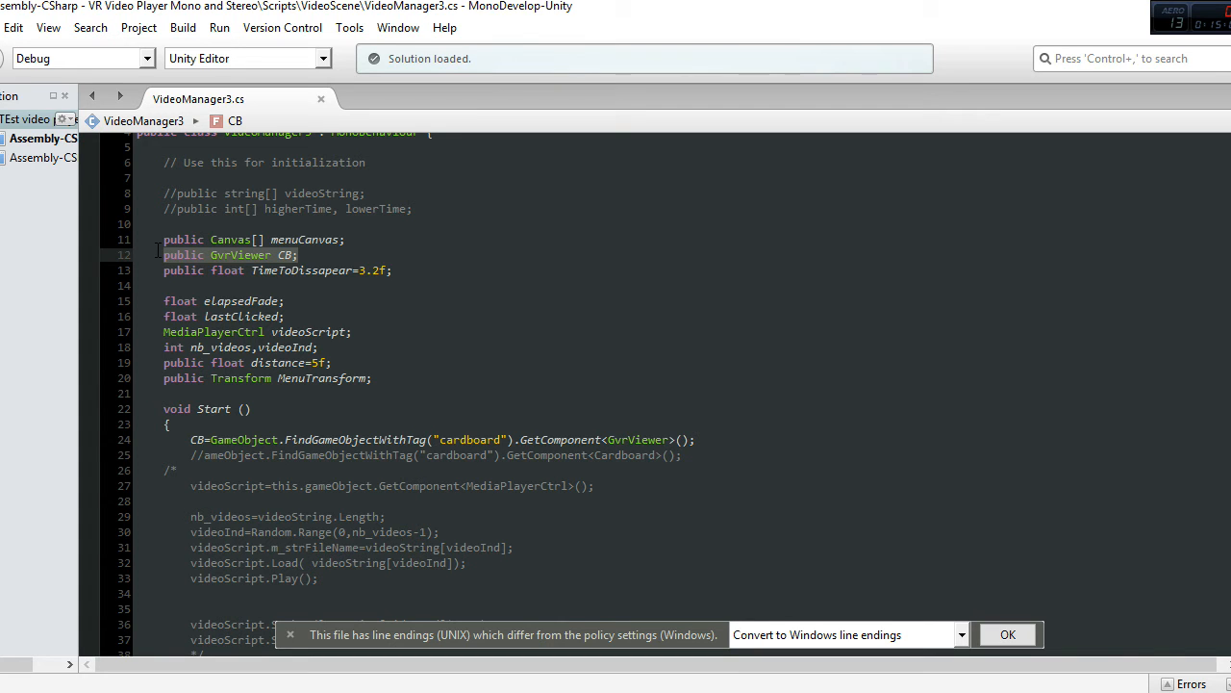
click(569, 440)
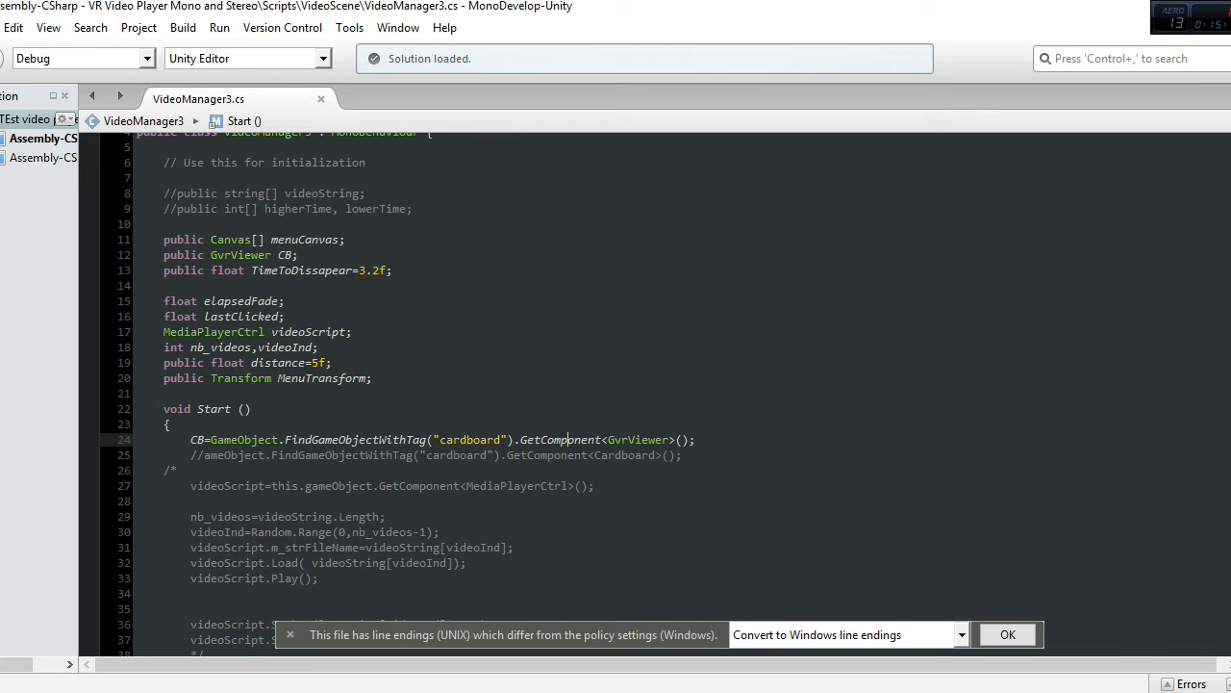
Step: Switch to Unity, enlarge the Console's message detail area, and clear the Console once the scripts have recompiled
mouse_move(649, 691)
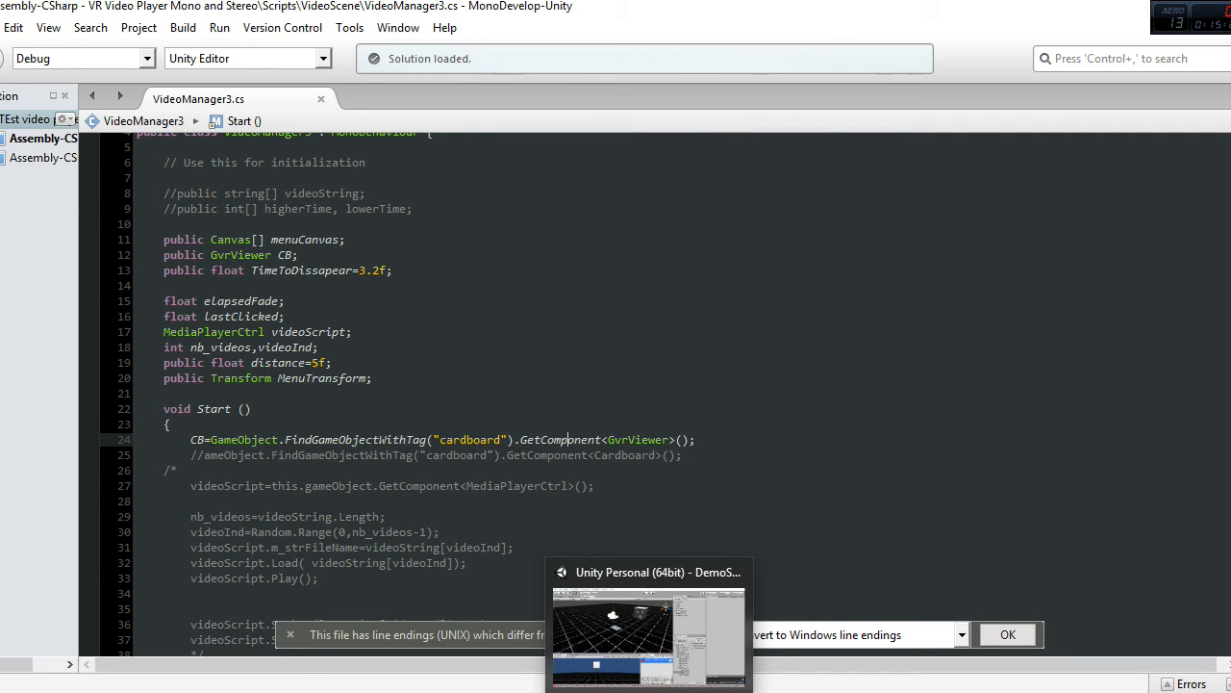
click(648, 596)
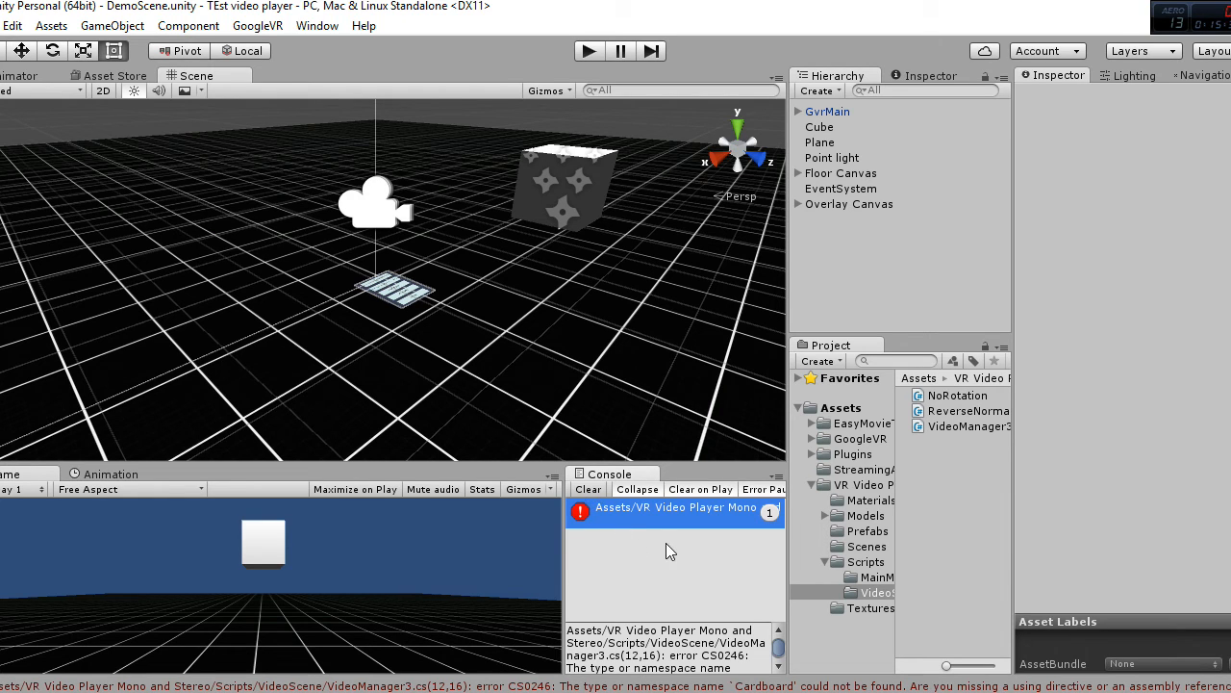
click(588, 489)
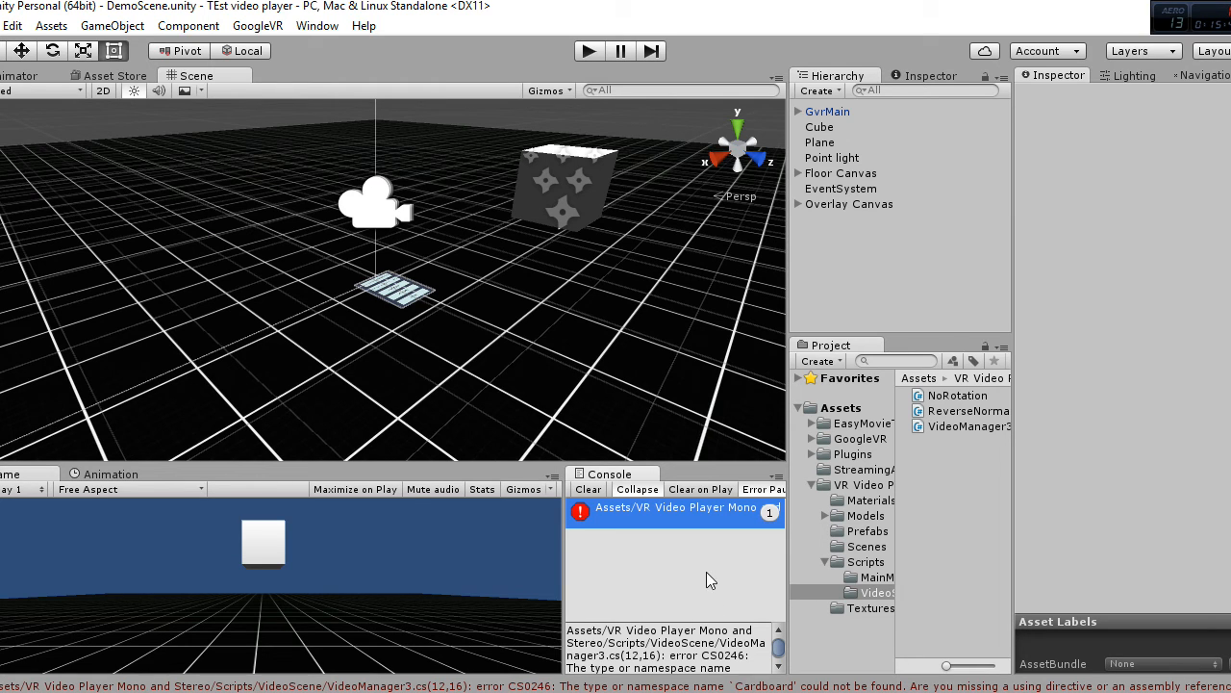
drag(725, 617, 709, 582)
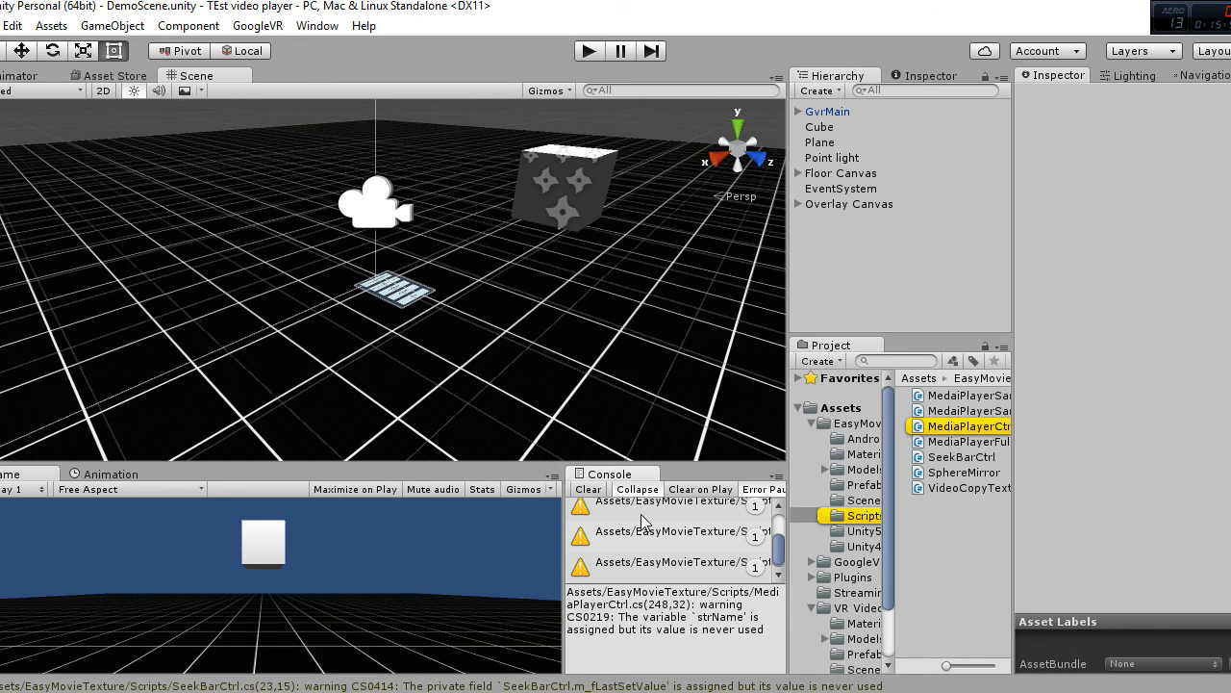
click(589, 491)
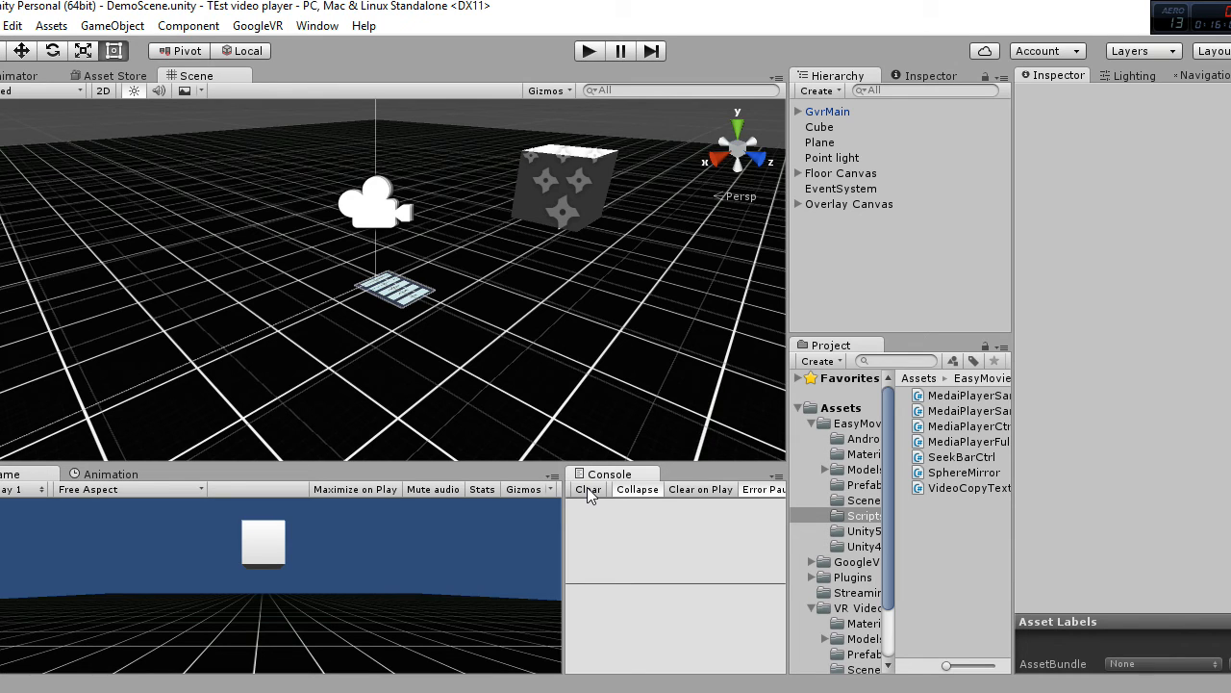
Step: Open videoScene from the VR Video Player's Scenes folder and enlarge the Game view by shrinking the Scene view
click(900, 299)
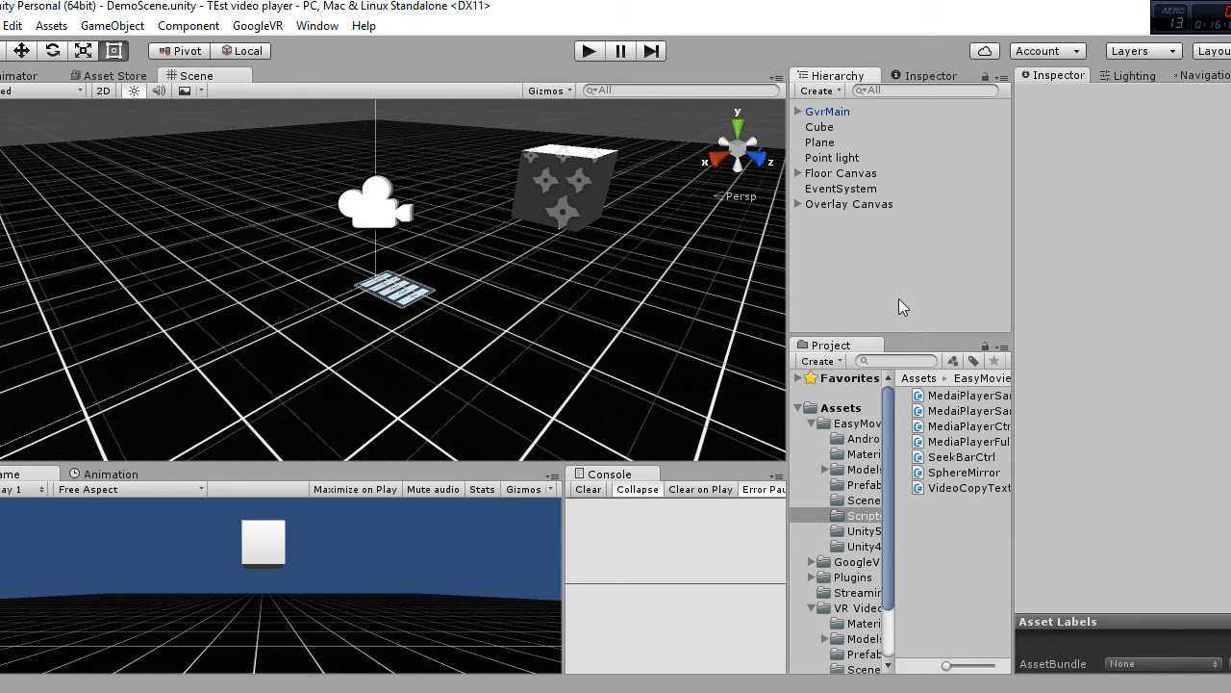
click(811, 423)
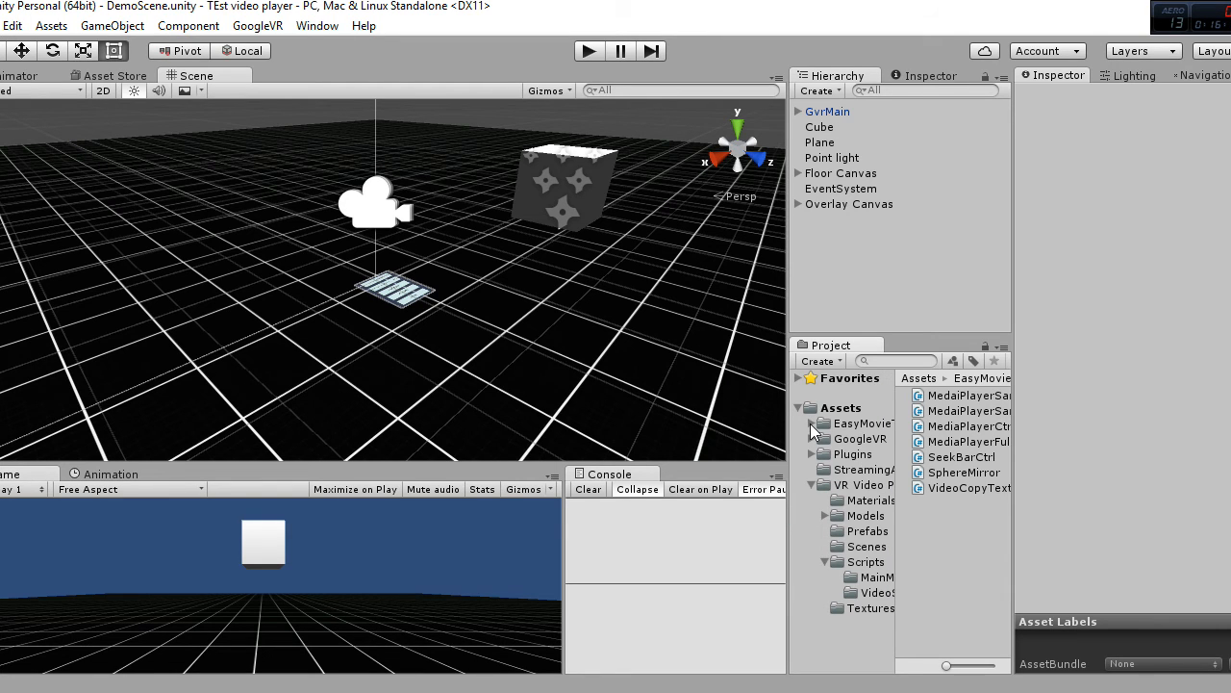
click(862, 488)
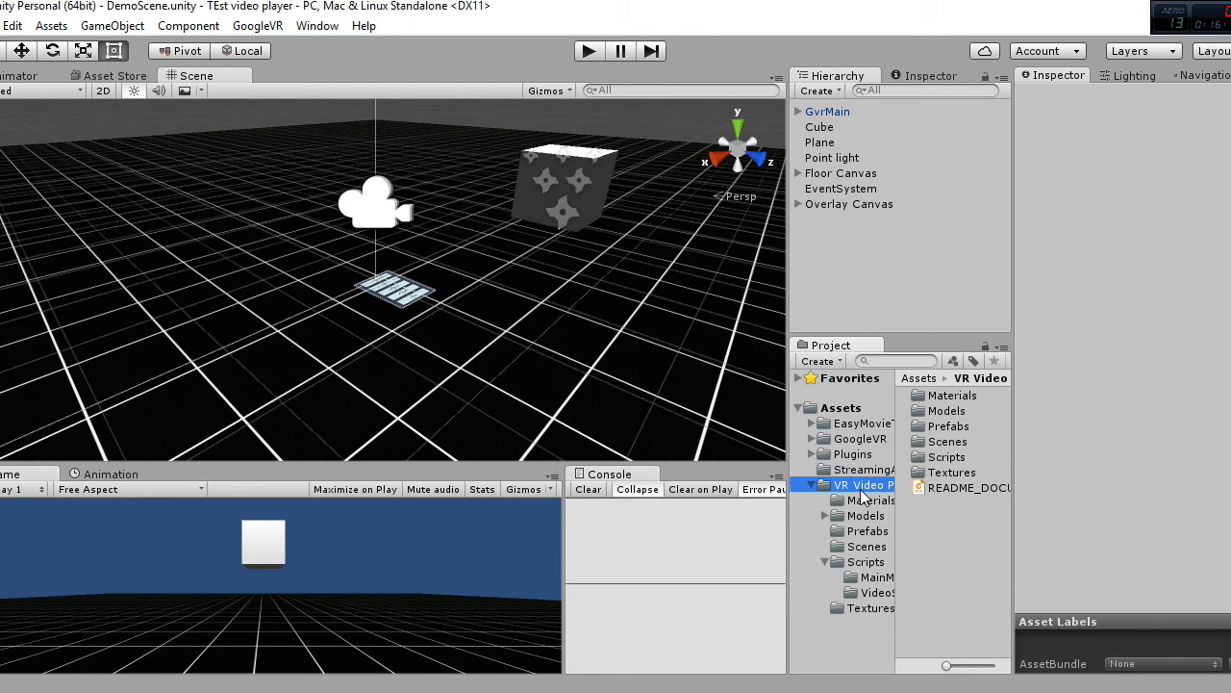
click(875, 548)
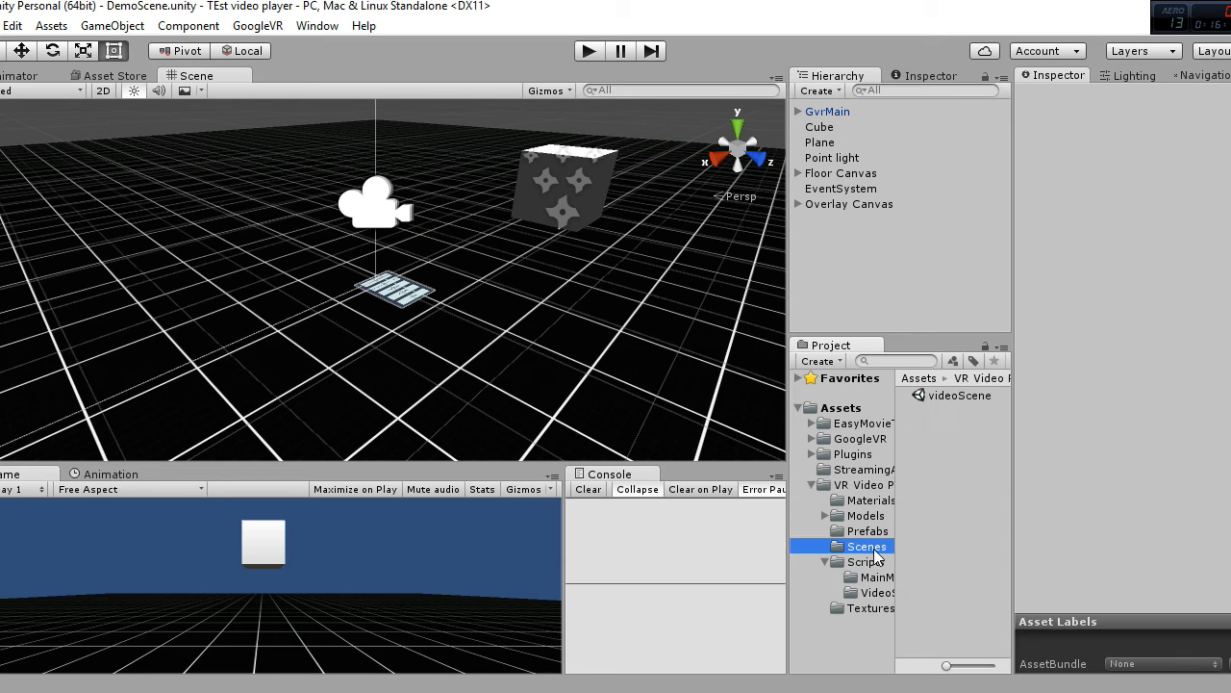
click(952, 398)
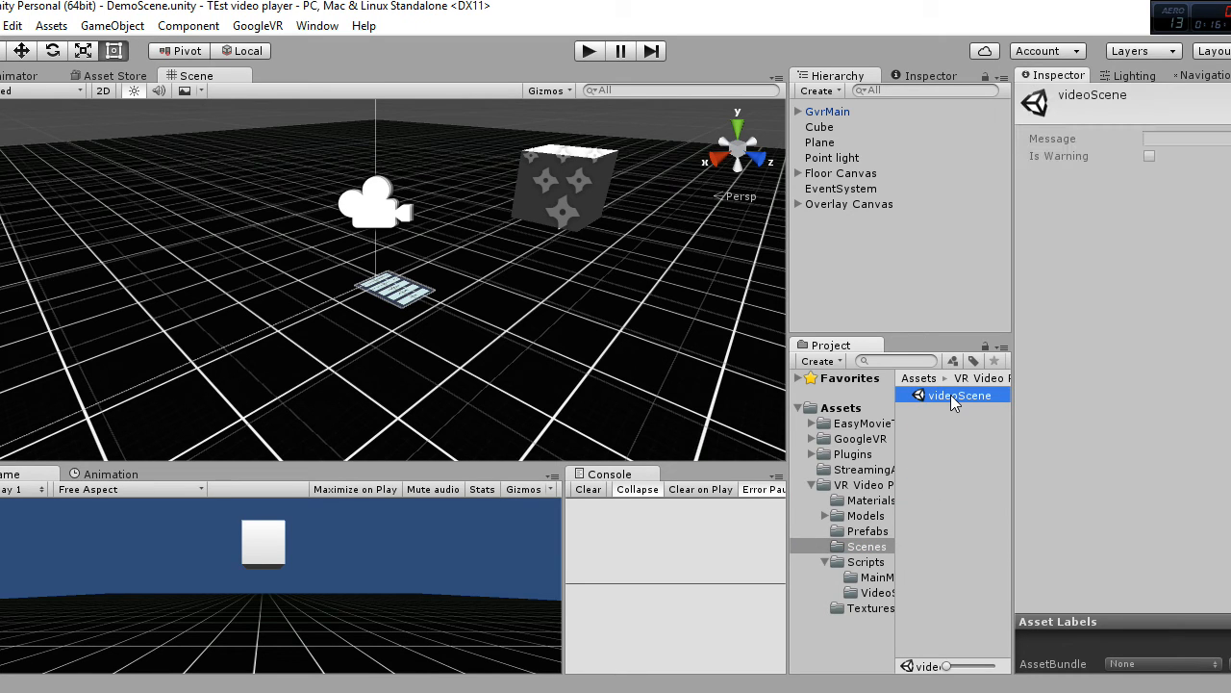
double_click(952, 397)
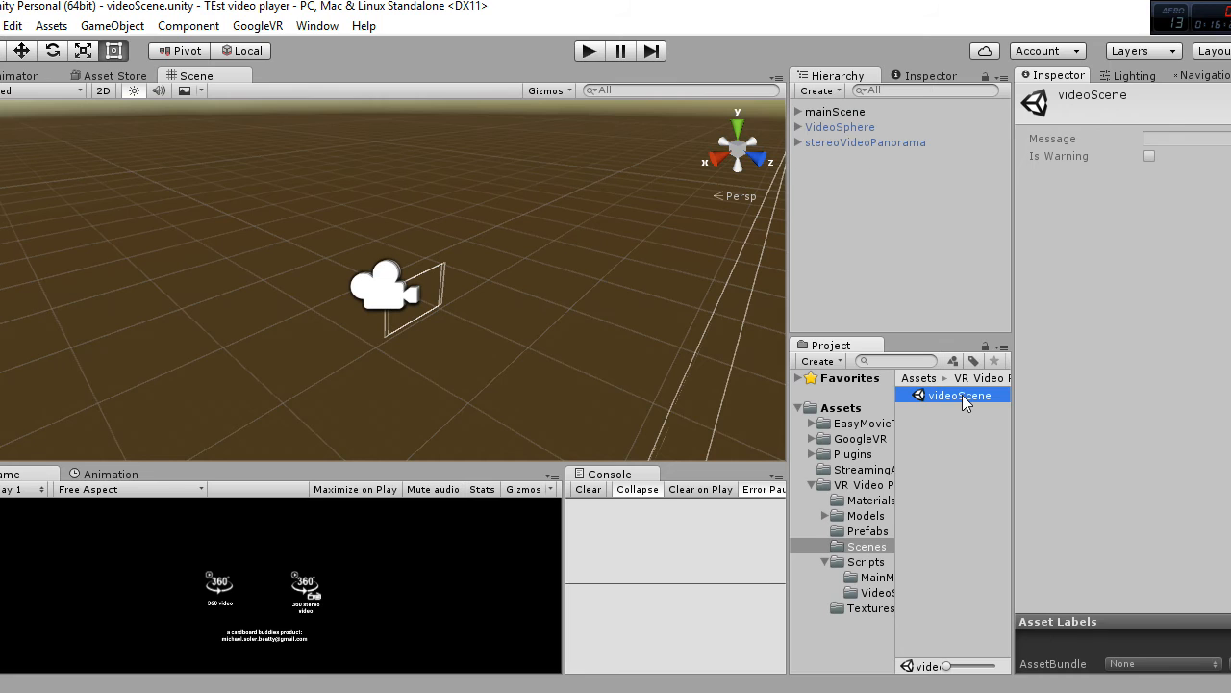
click(498, 356)
drag(474, 460, 497, 319)
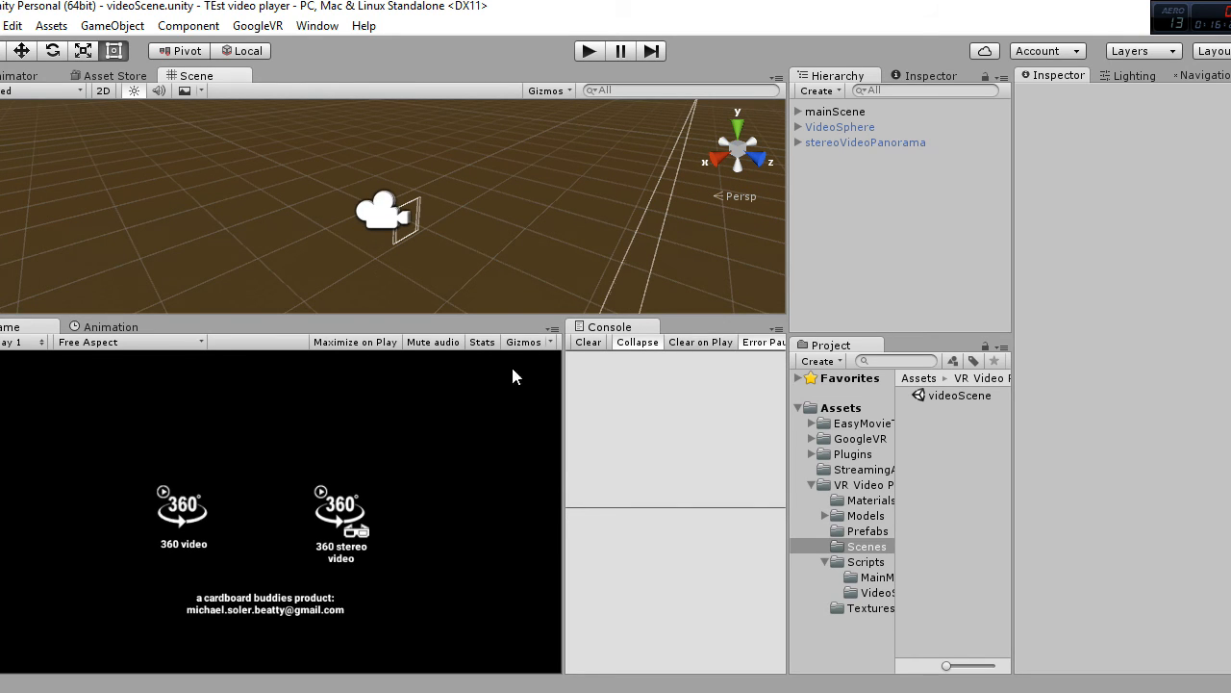
Step: Back in Unity, inspect the VideoSphere object and switch it active and inactive again
click(851, 128)
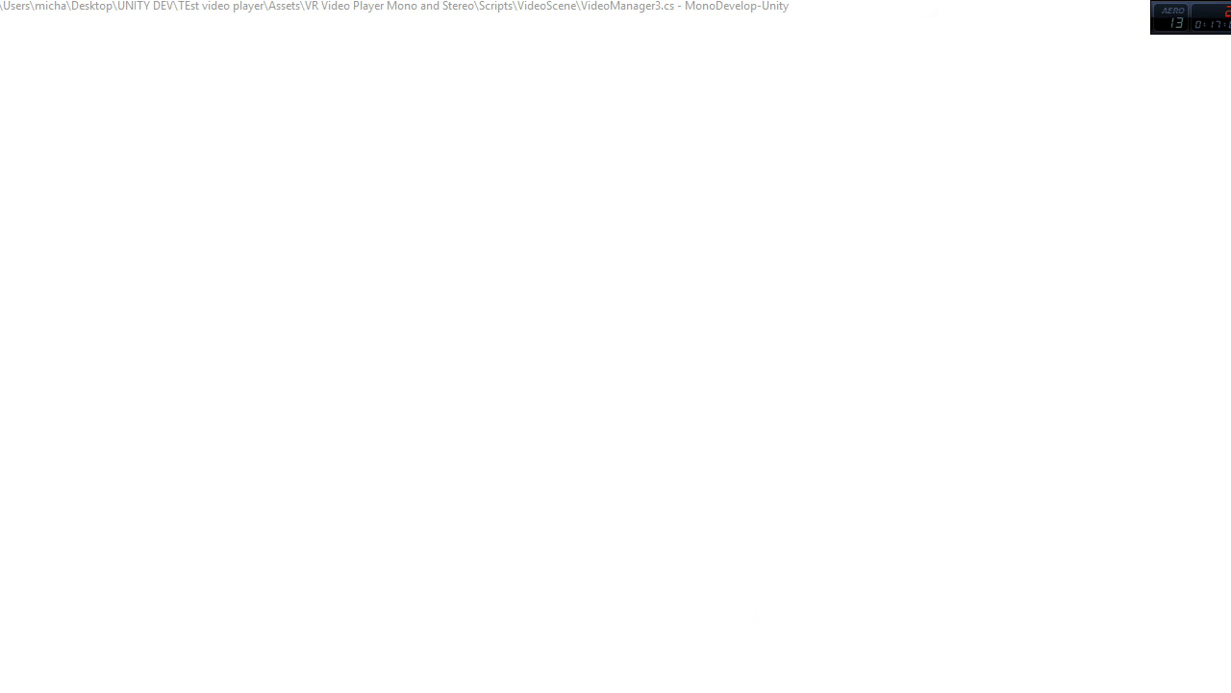
key(alt+Tab)
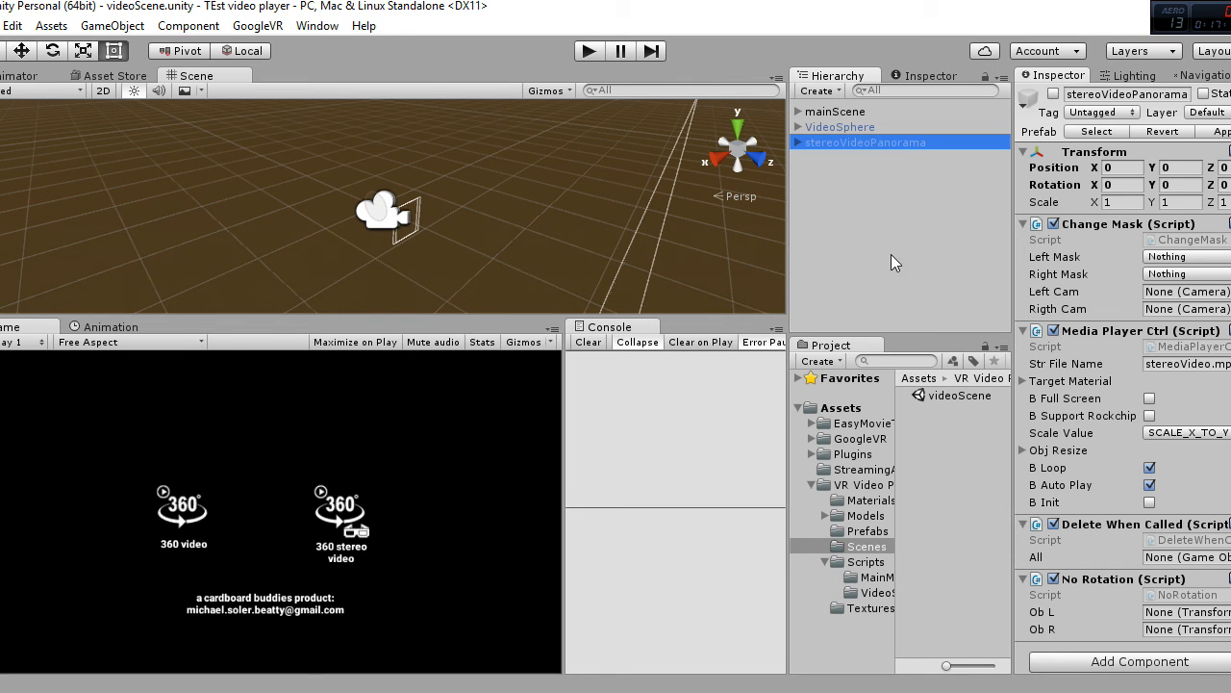
click(864, 129)
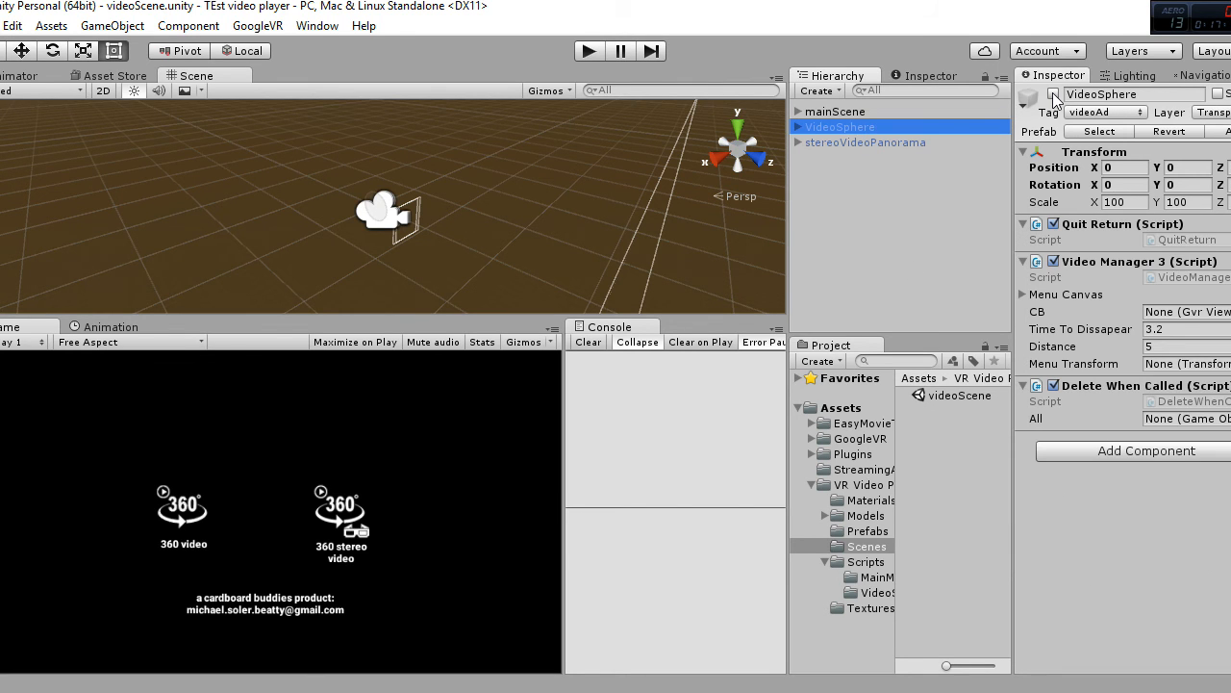
click(1055, 95)
click(1054, 95)
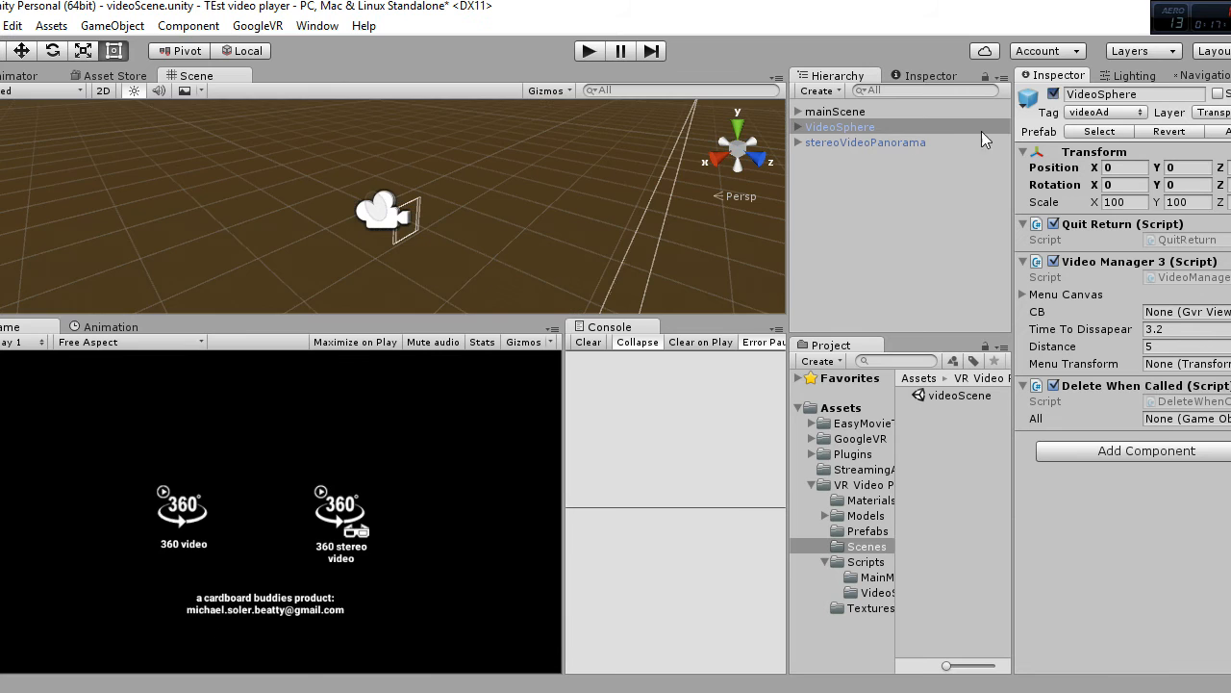
Step: Switch the stereoVideoPanorama object active and inactive again, then reselect VideoSphere
click(937, 142)
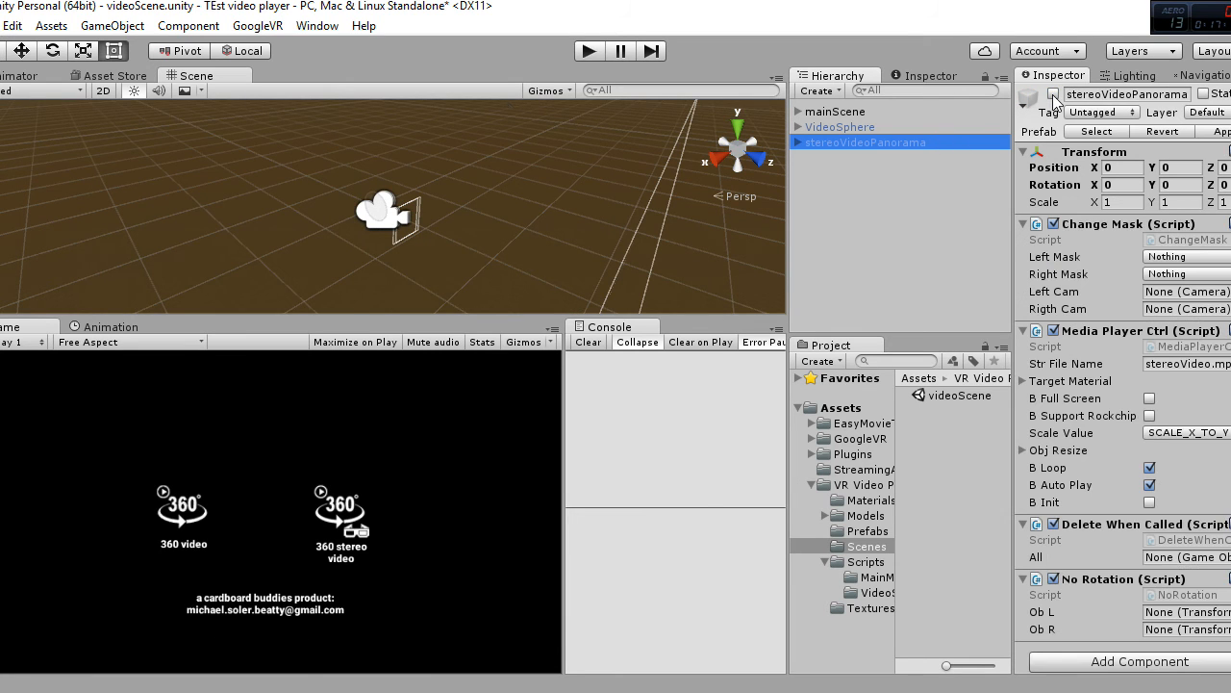
click(1054, 95)
click(1055, 95)
click(891, 126)
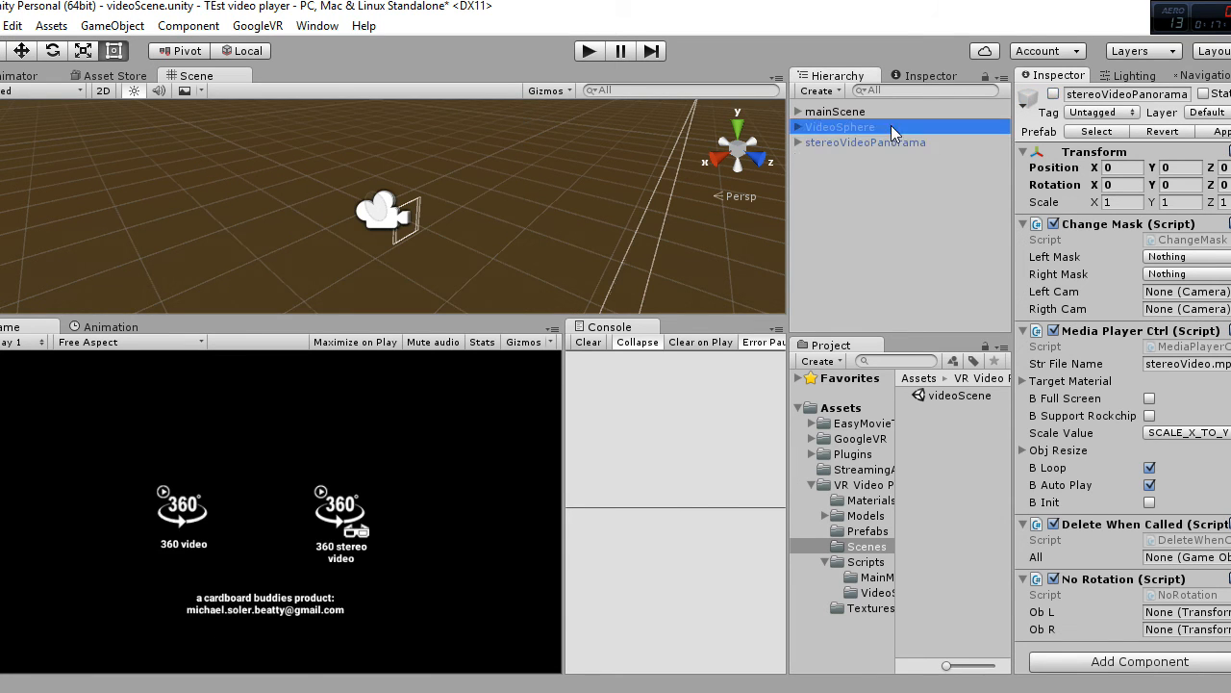
Step: Run videoScene in Play mode and turn the VR view onto the 360 video option to start it
click(891, 142)
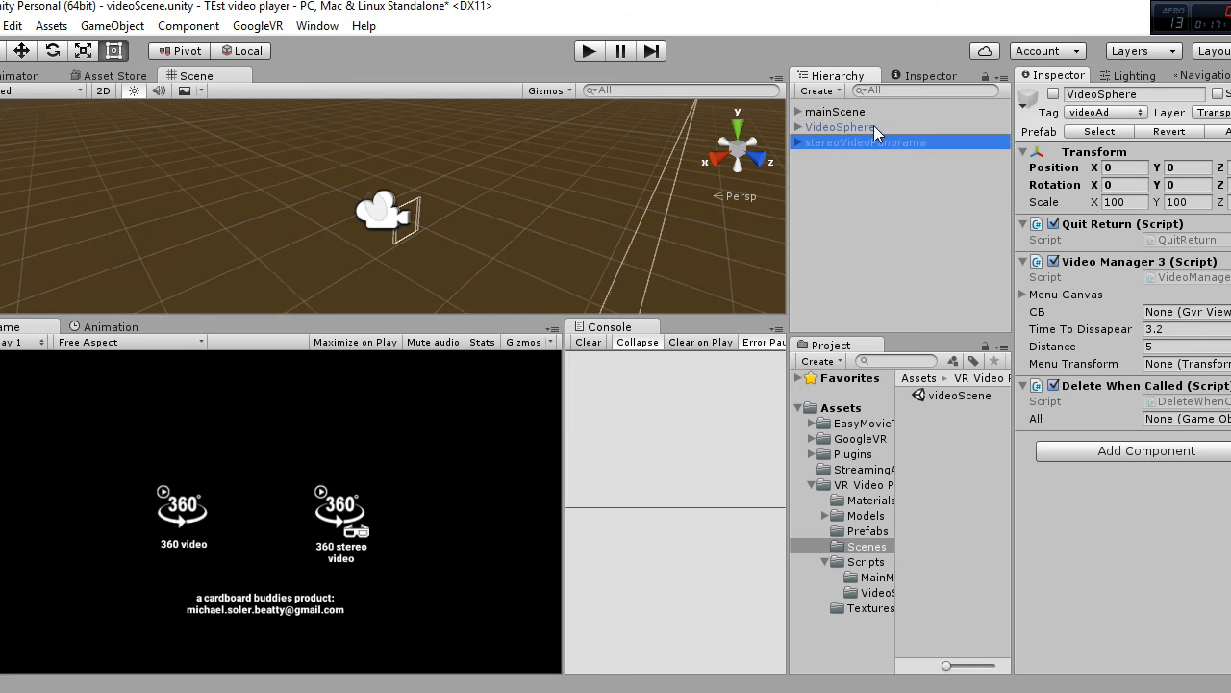
click(883, 190)
click(589, 50)
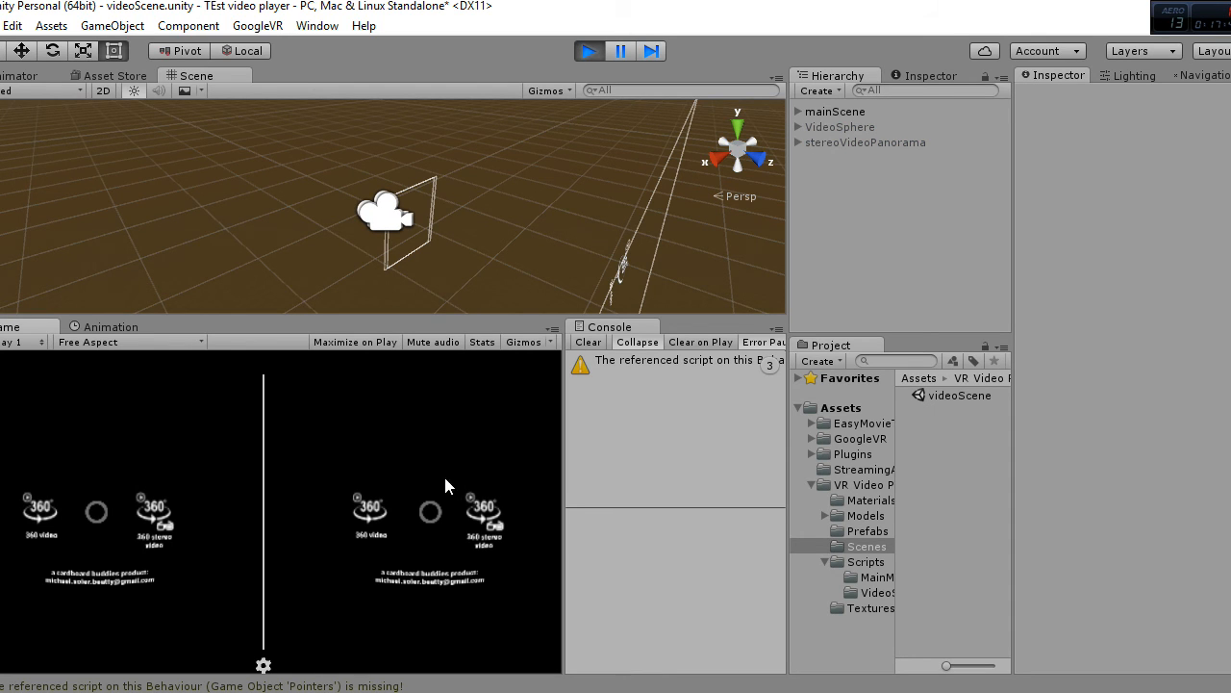
key(alt)
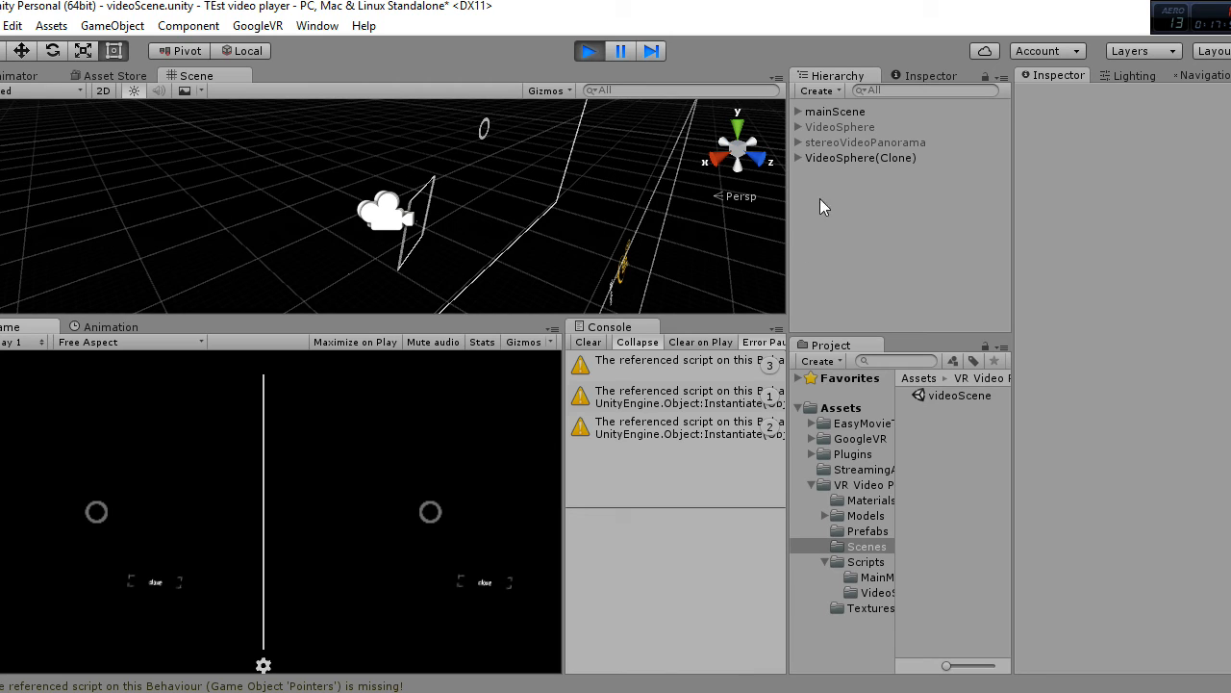
Step: Inspect VideoSphere(Clone) with its children expanded, and turn the VR view onto the close option to exit the video
click(798, 158)
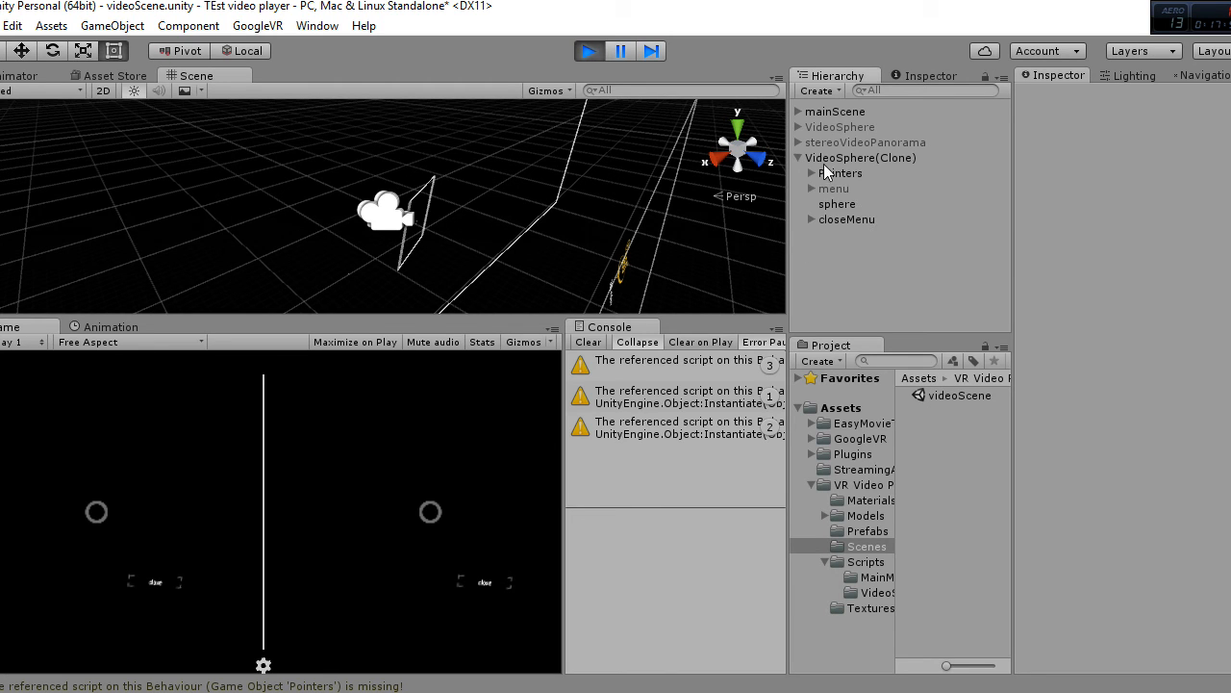
click(852, 157)
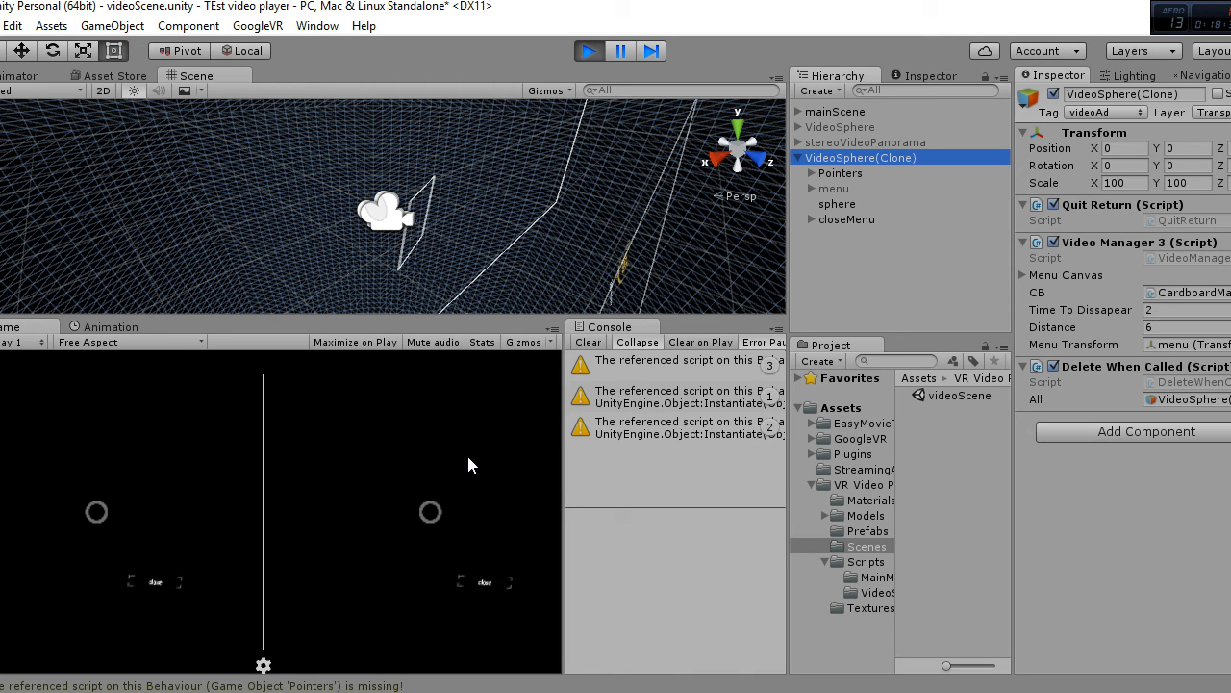
click(426, 524)
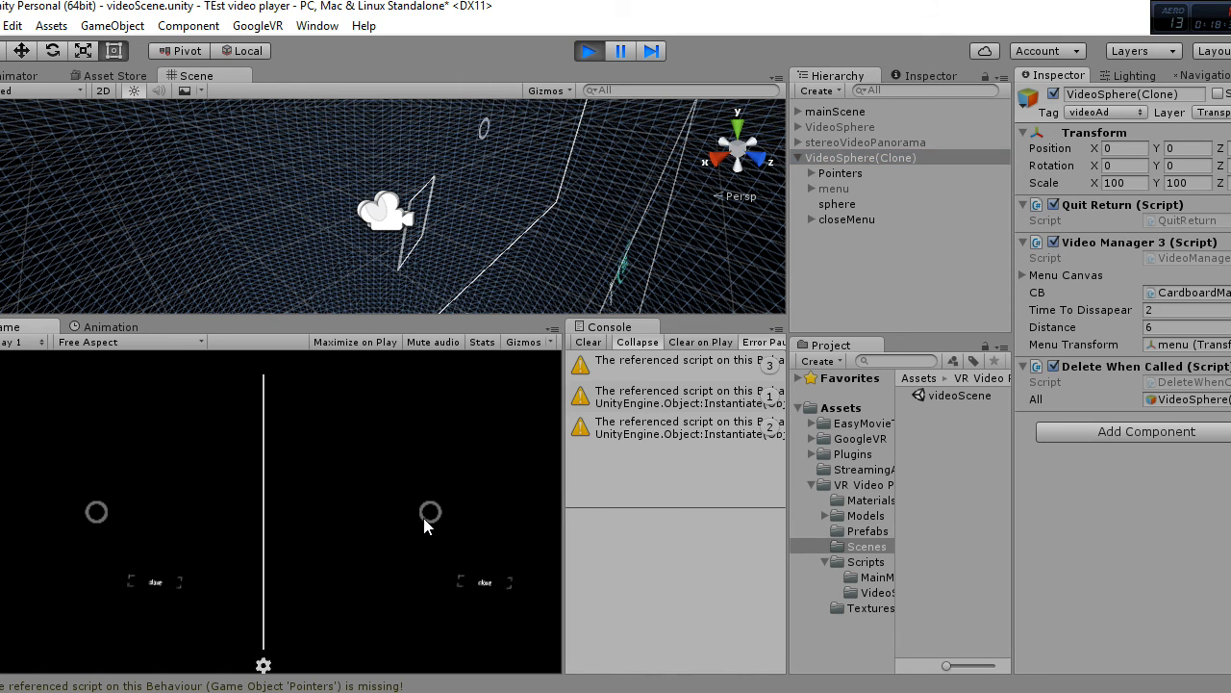
click(489, 586)
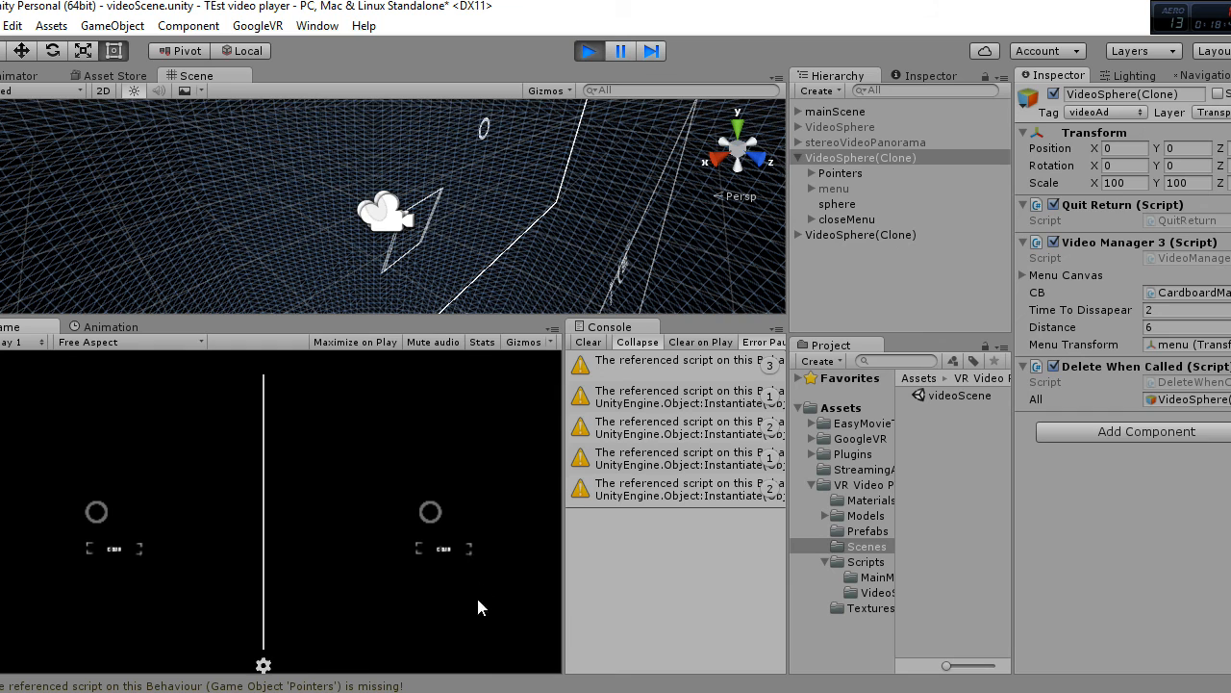
key(alt)
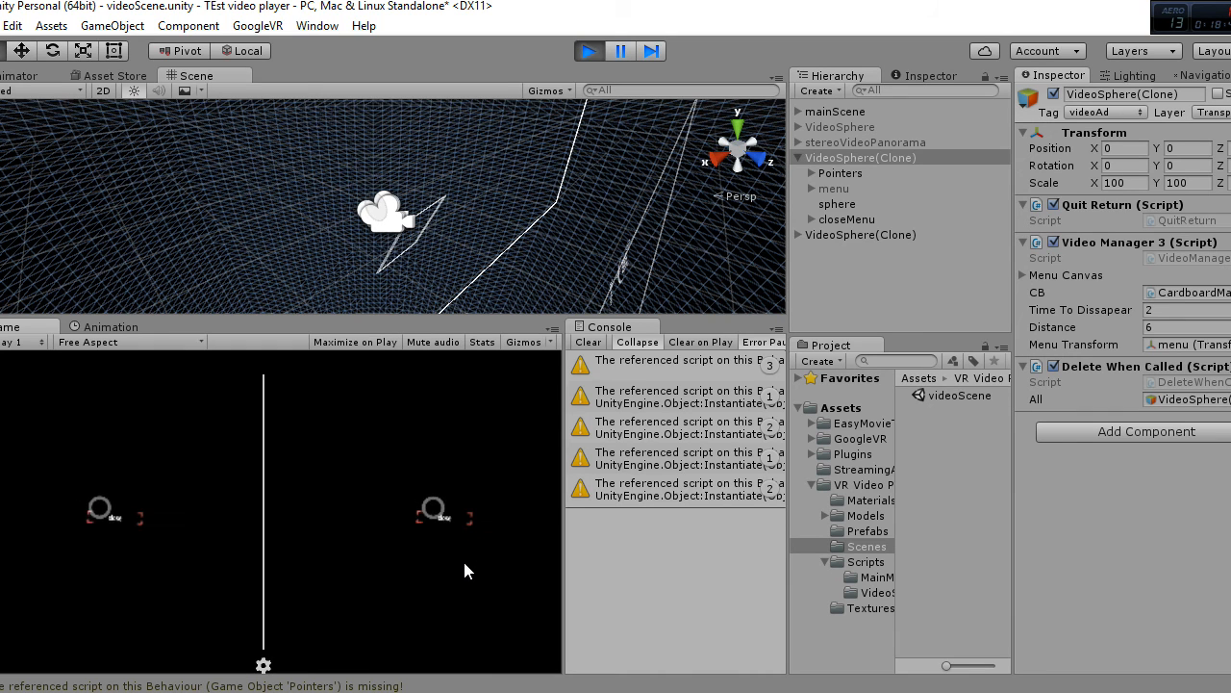
click(464, 563)
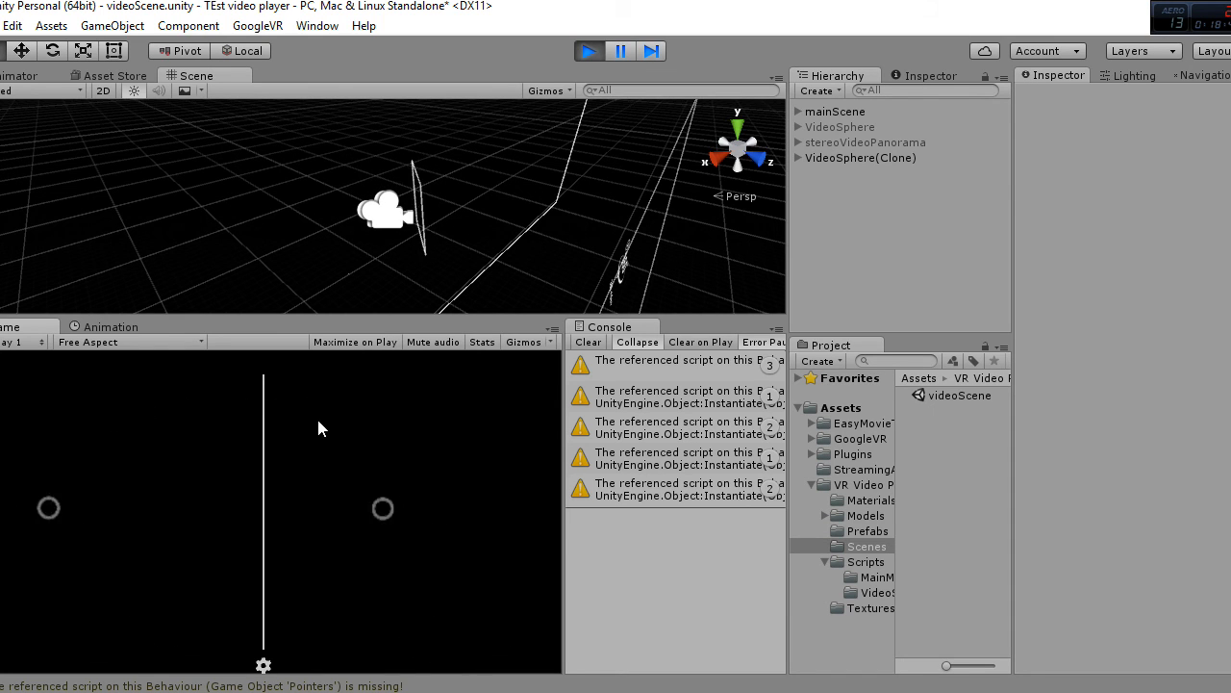
click(418, 565)
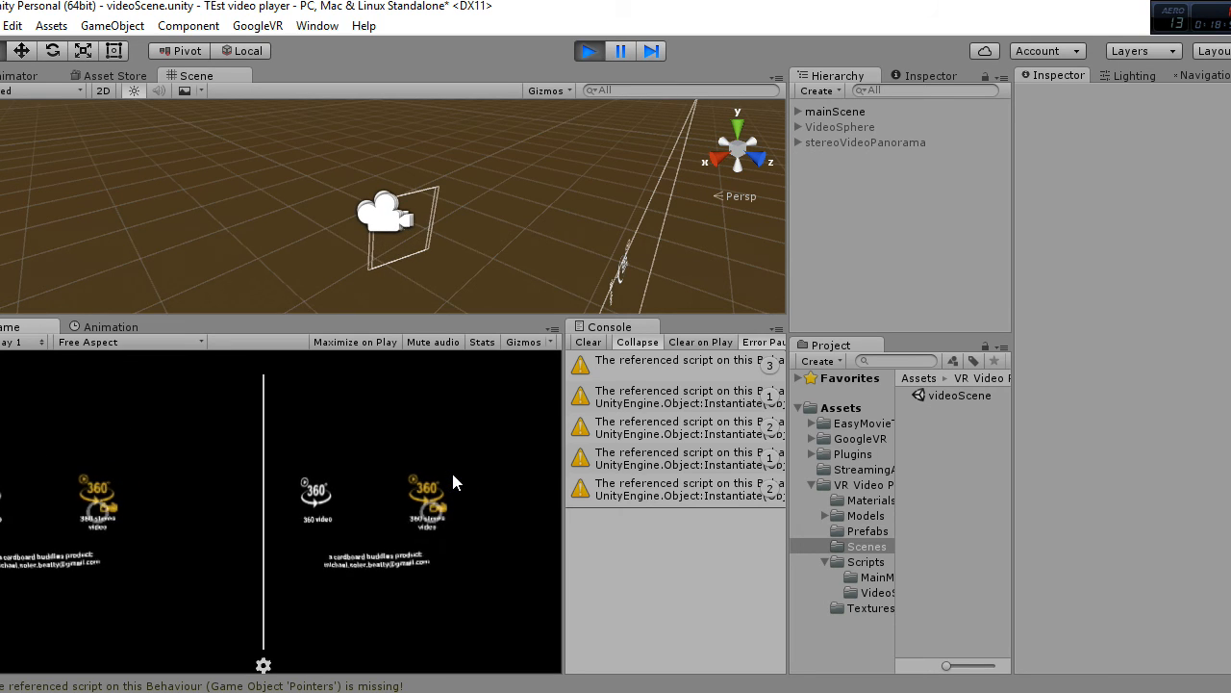
Step: Start the 360 stereo video, inspect stereoVideoPanorama(Clone) with its child objects, and stop Play mode
click(453, 476)
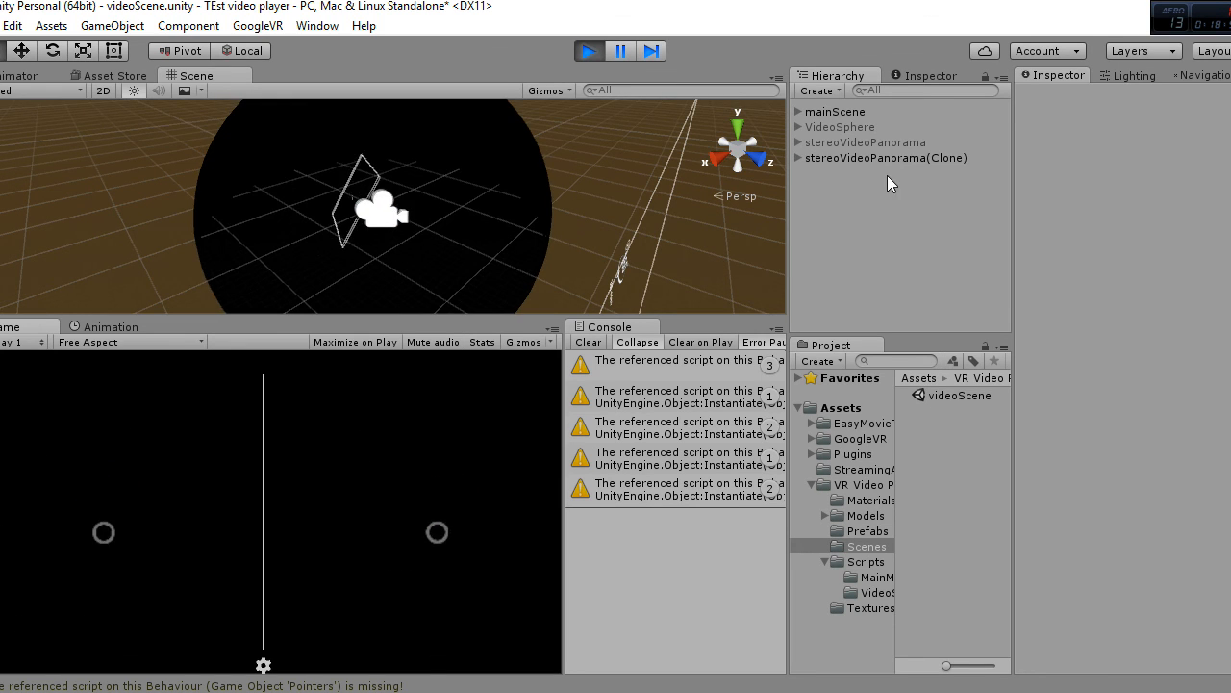
click(882, 158)
click(797, 158)
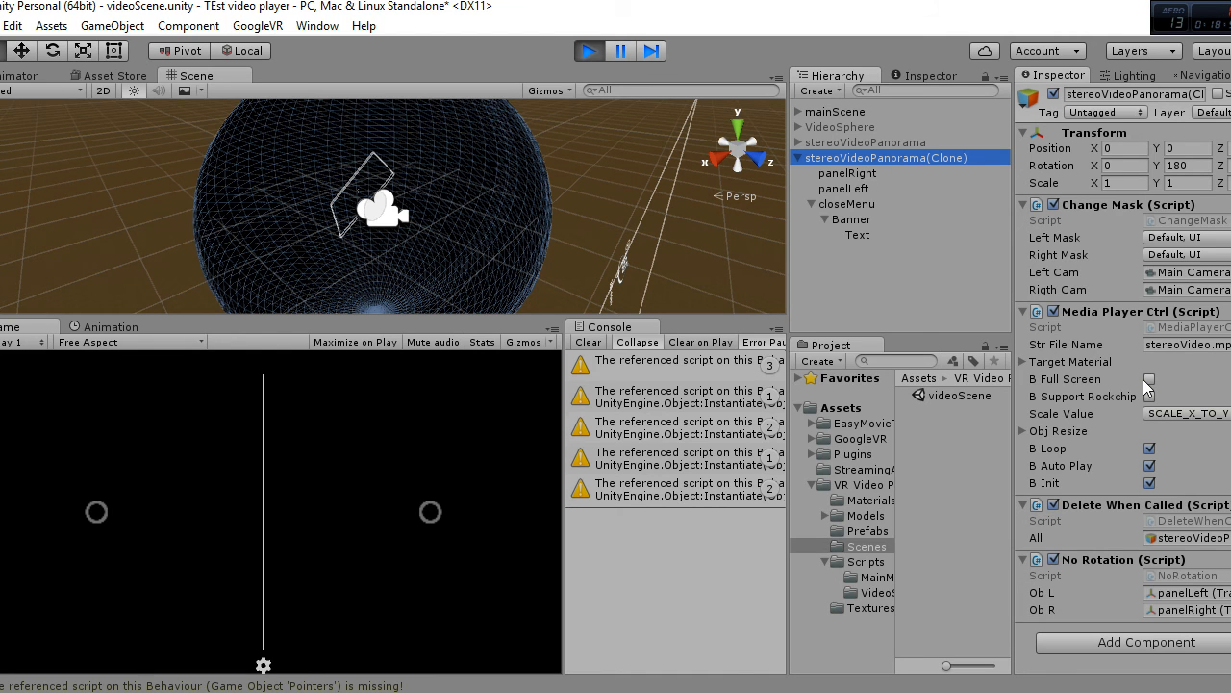
click(581, 50)
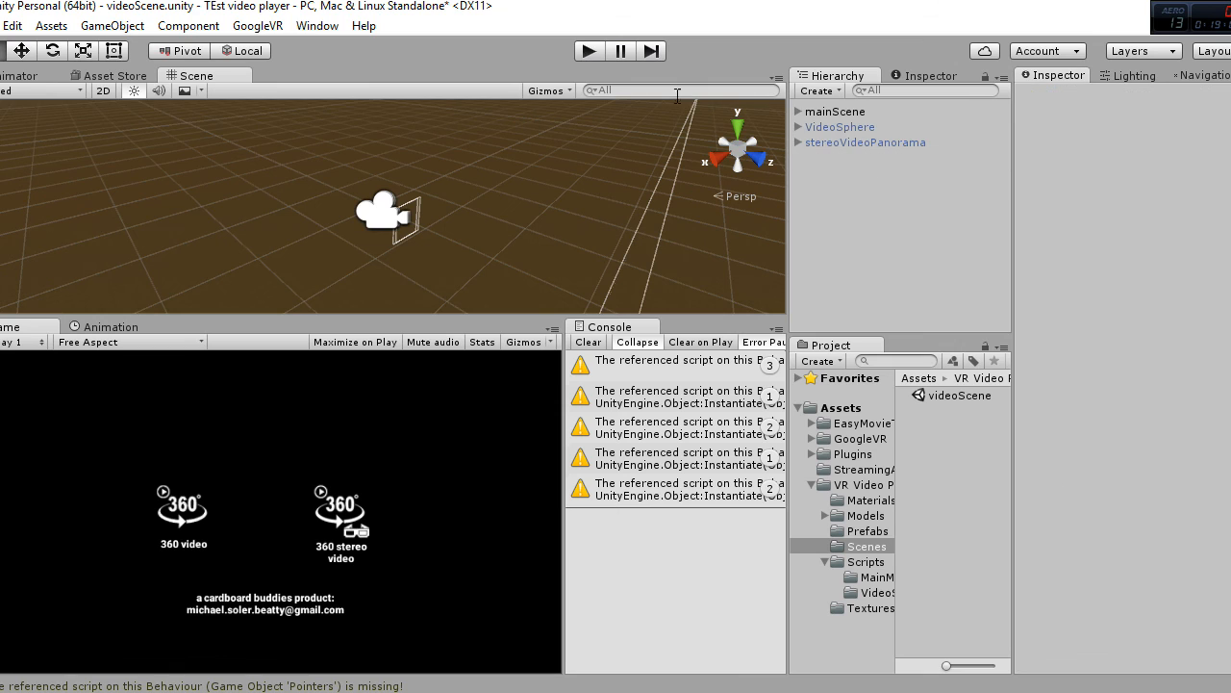
Step: Collapse the VR Video Player folder, switch to the Word checklist, and review the "Download GoogleVR sdk 0.8" item
click(810, 484)
key(t)
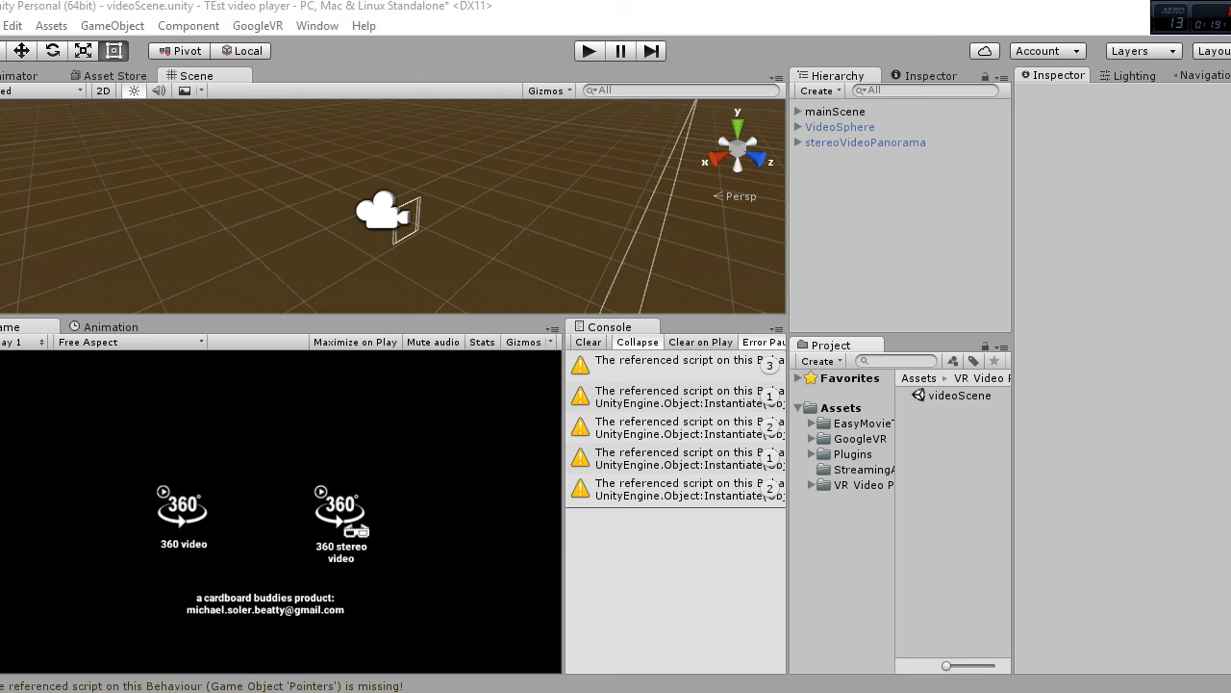
key(alt+Tab)
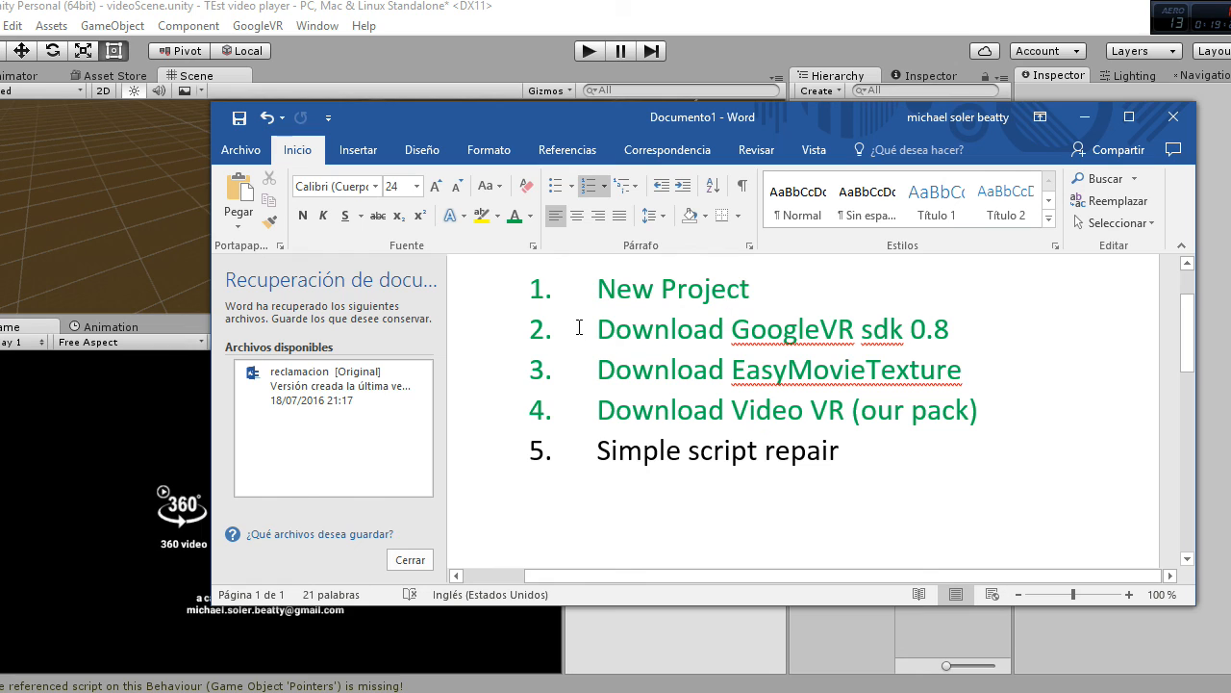
drag(582, 328, 947, 339)
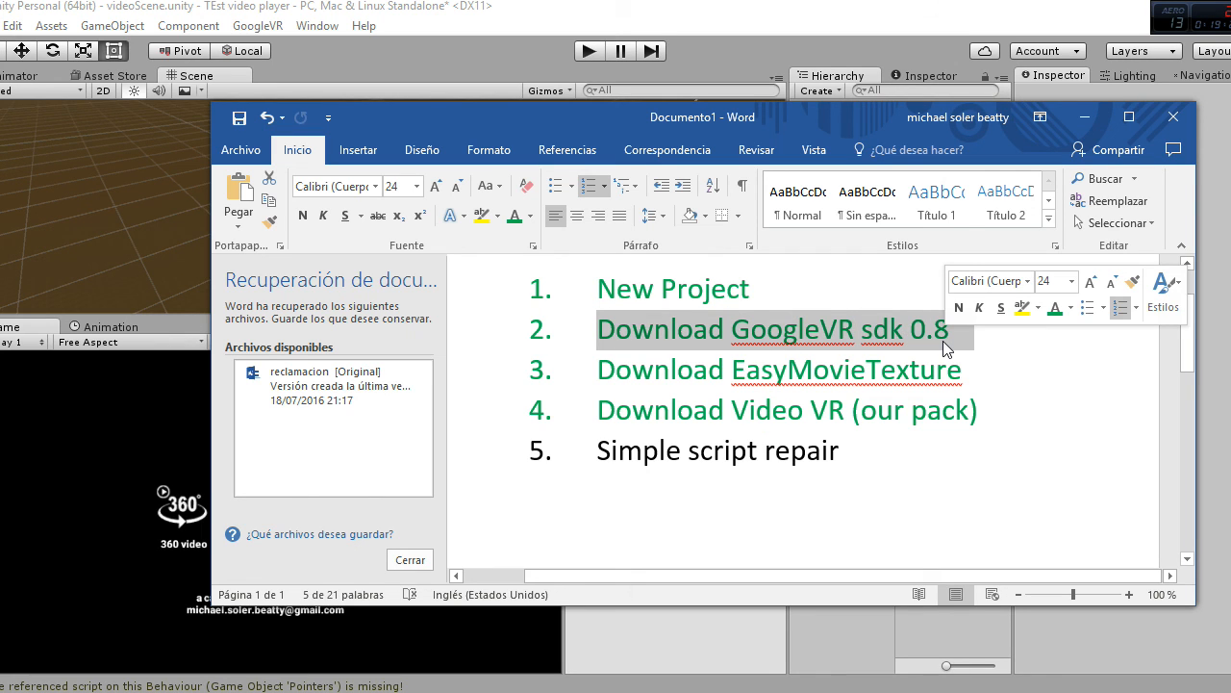
click(942, 356)
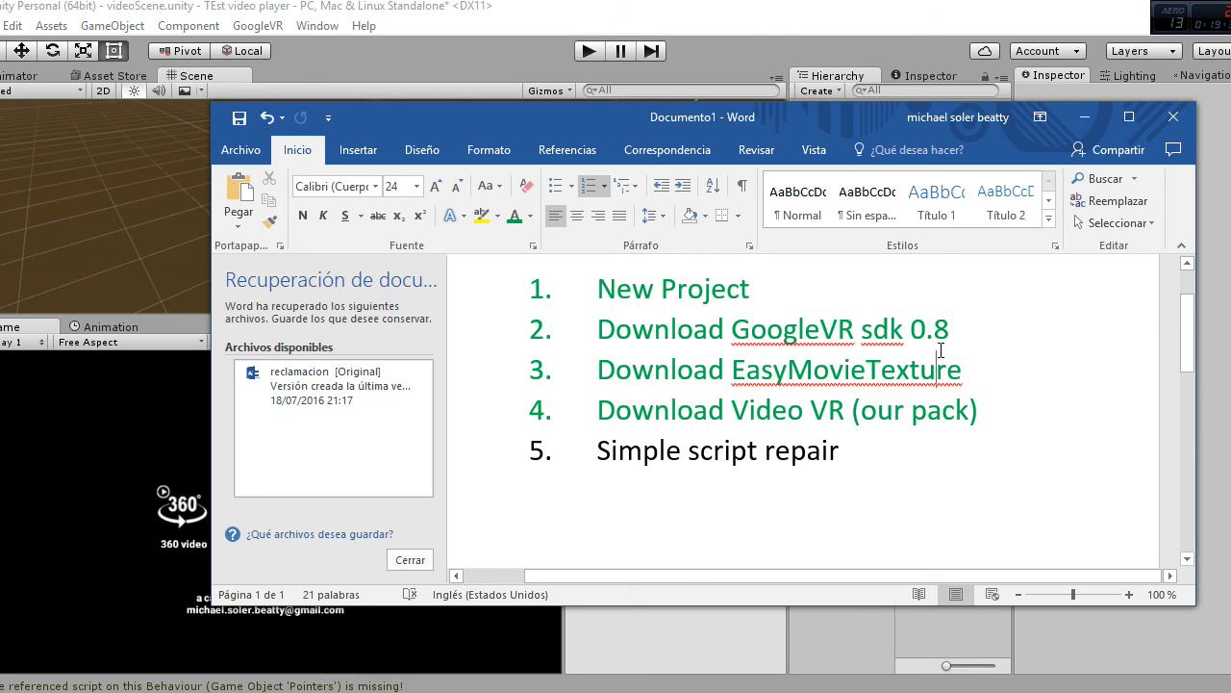
Step: Colour the "Simple script repair" checklist item green and close the ASUS GIFTBOX window
drag(861, 450, 597, 450)
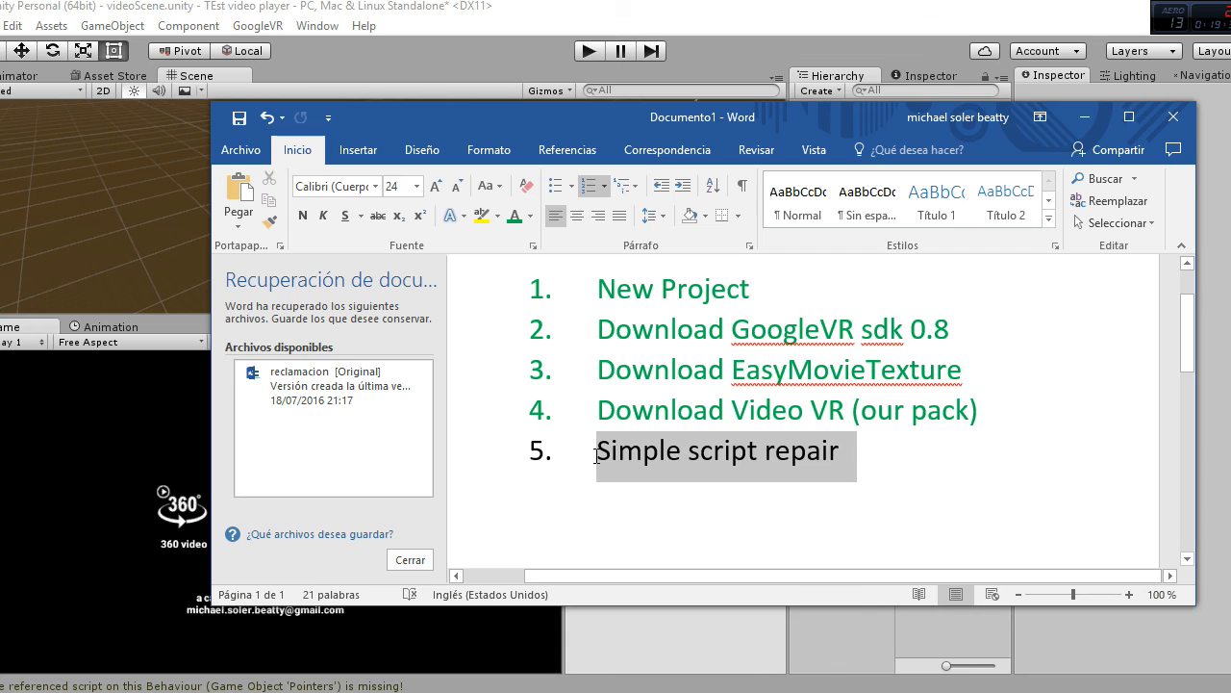
click(704, 425)
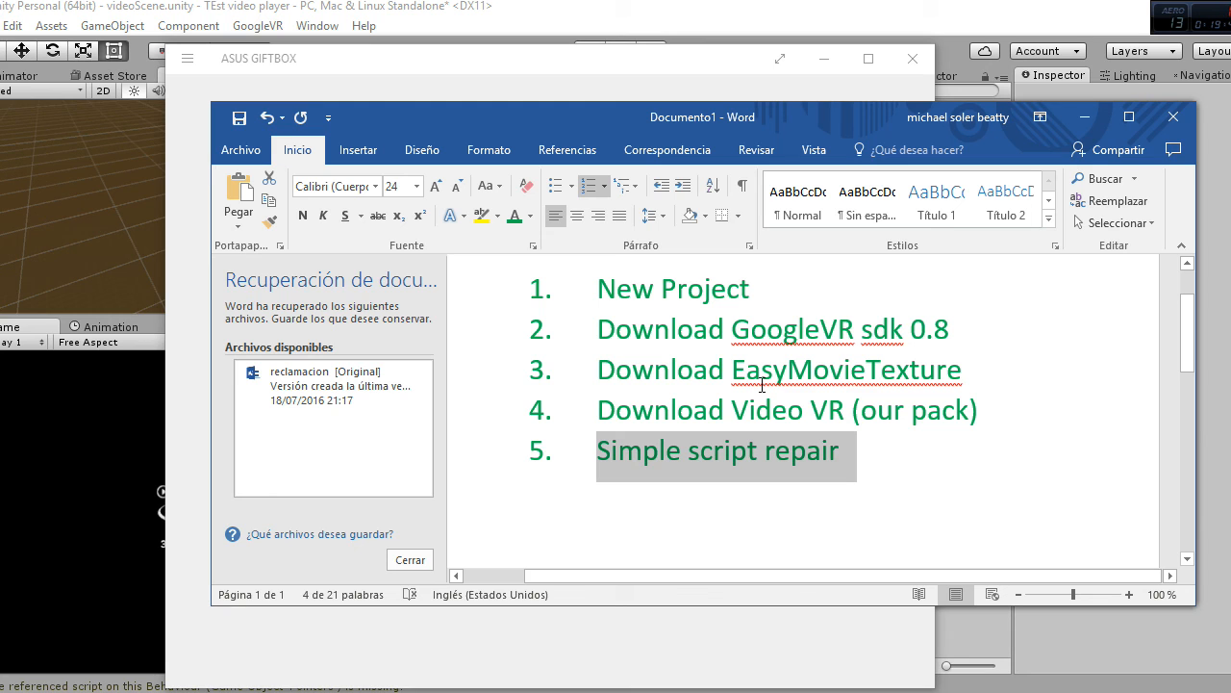
click(913, 57)
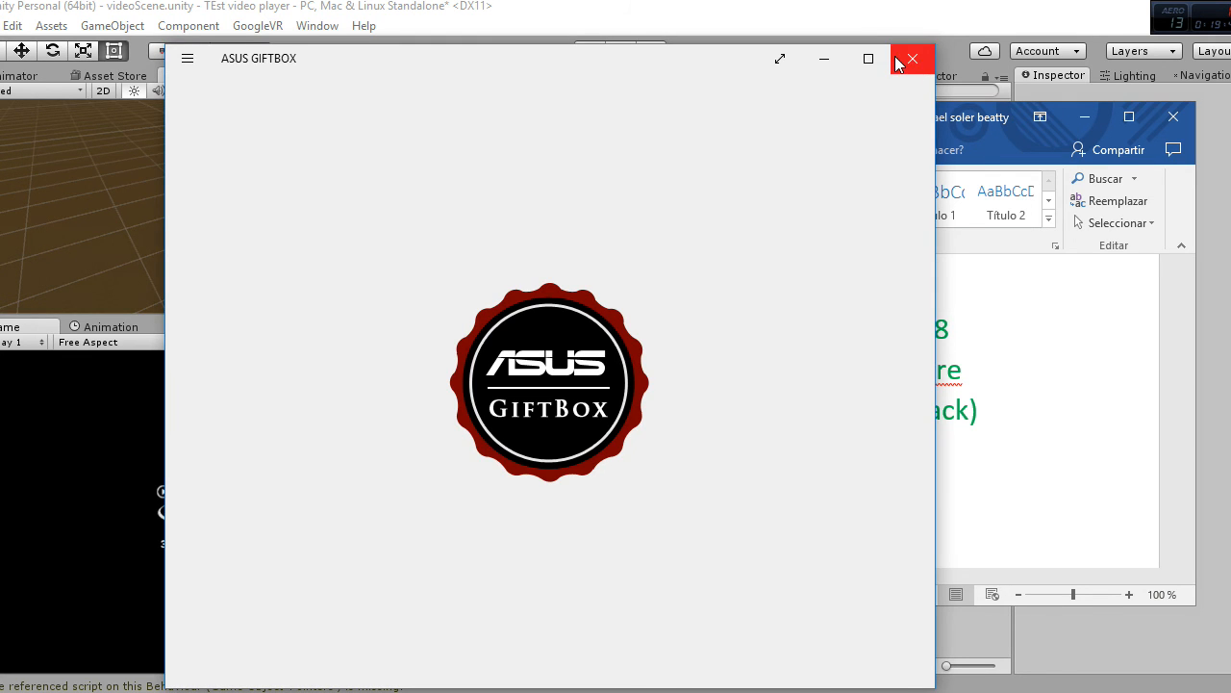
click(913, 59)
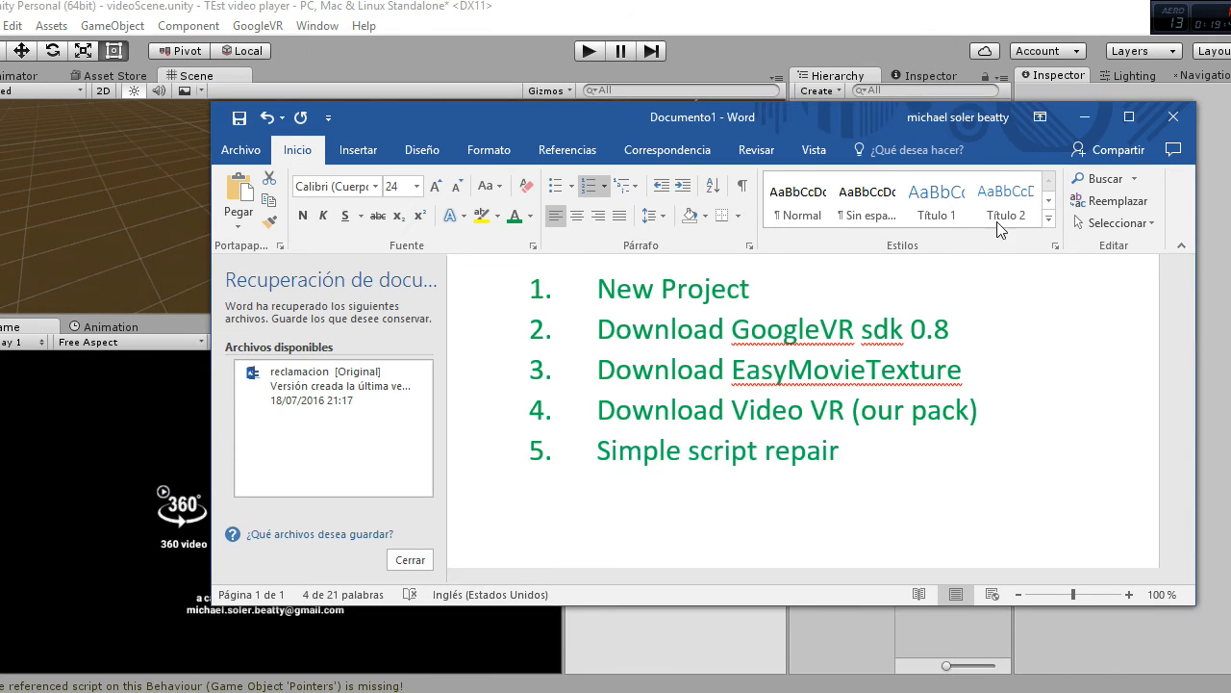
click(946, 444)
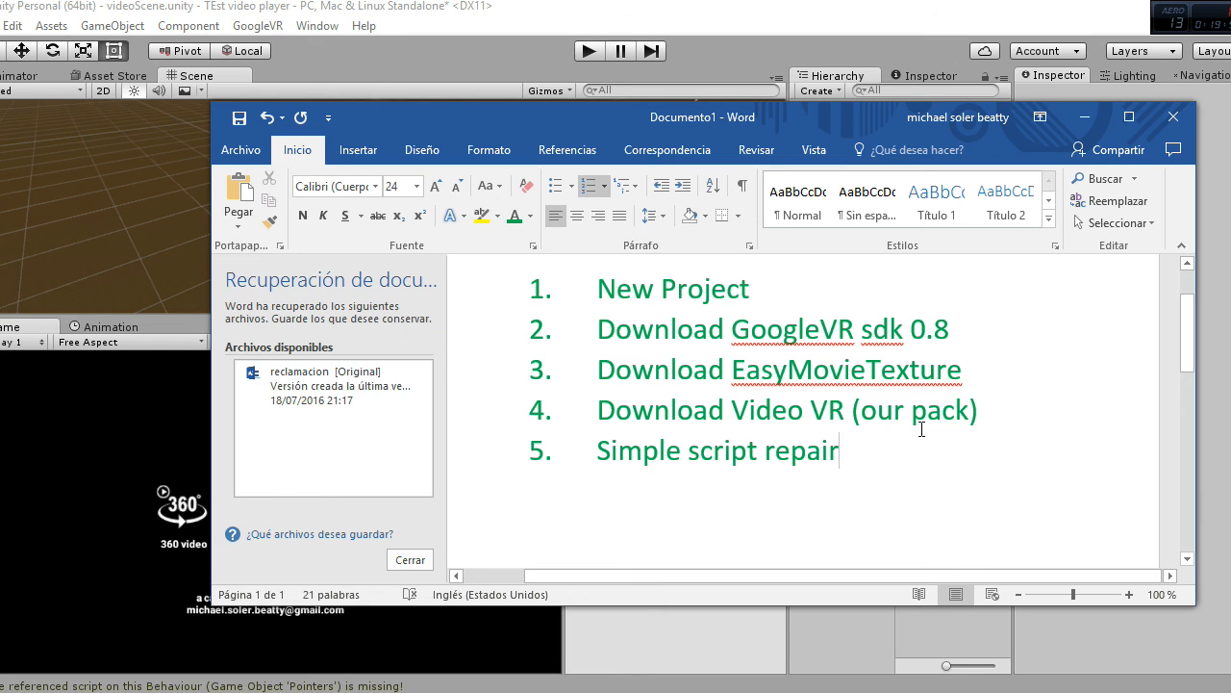
Step: Review the EasyMovieTexture and Video VR checklist items, and close the Word document without saving
drag(866, 375, 597, 369)
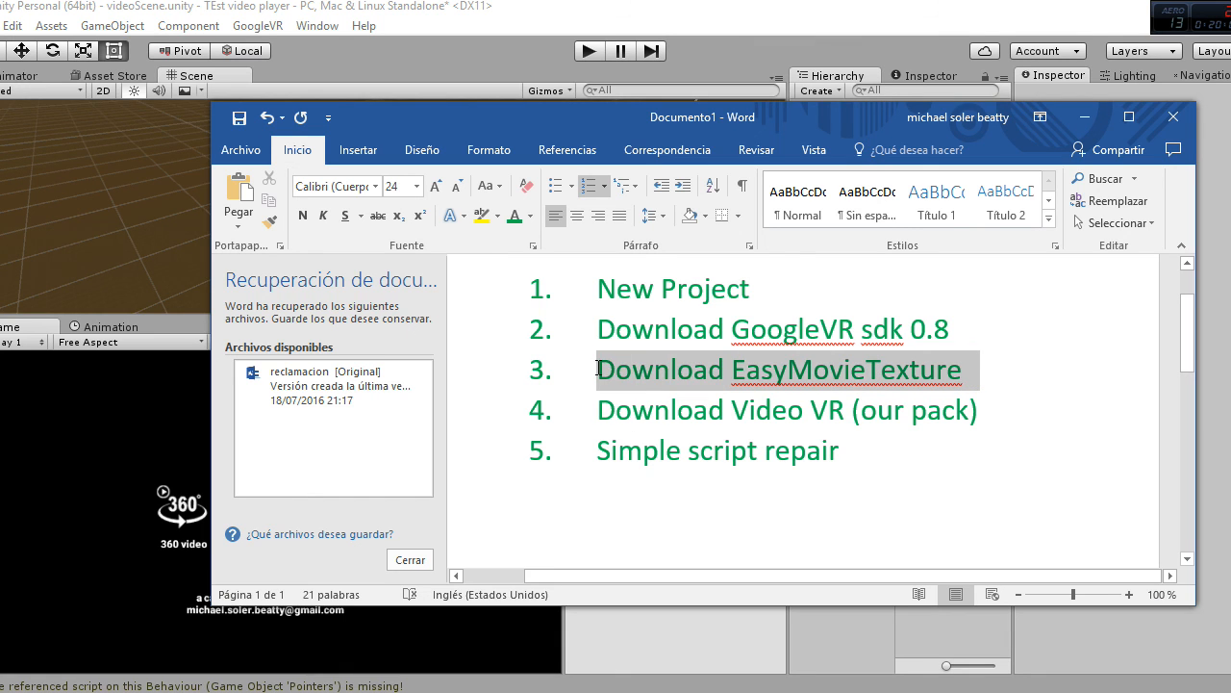
click(984, 468)
drag(1001, 416, 607, 414)
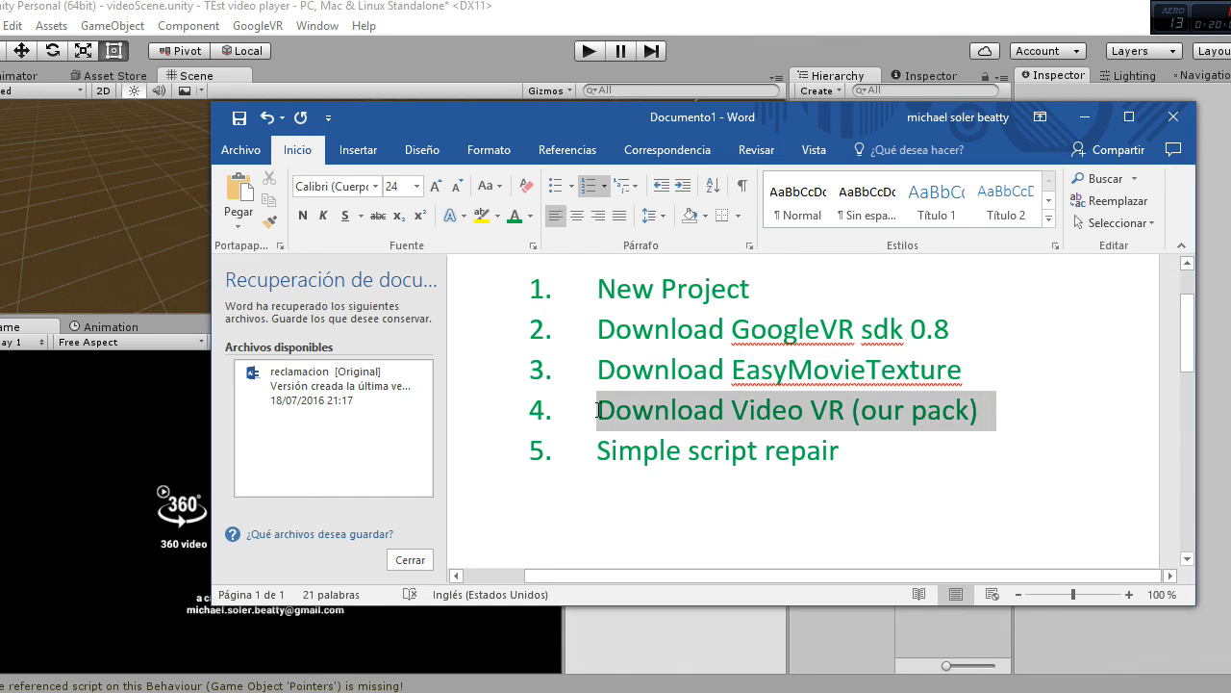
click(713, 454)
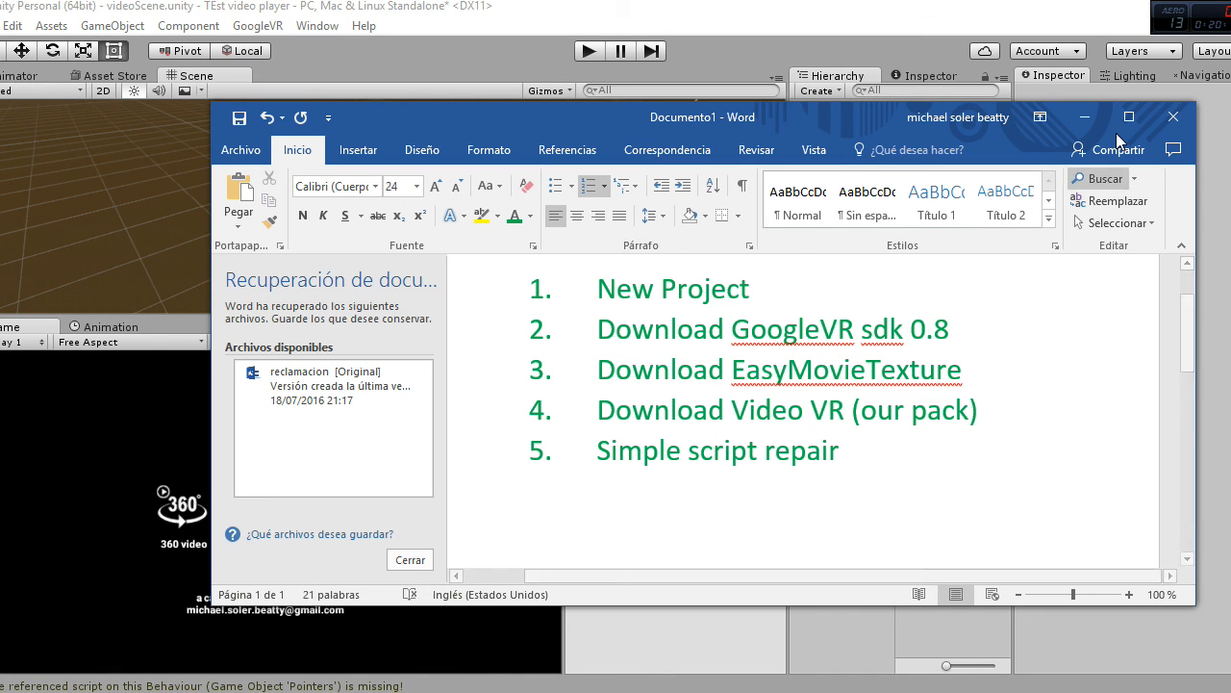
click(1176, 120)
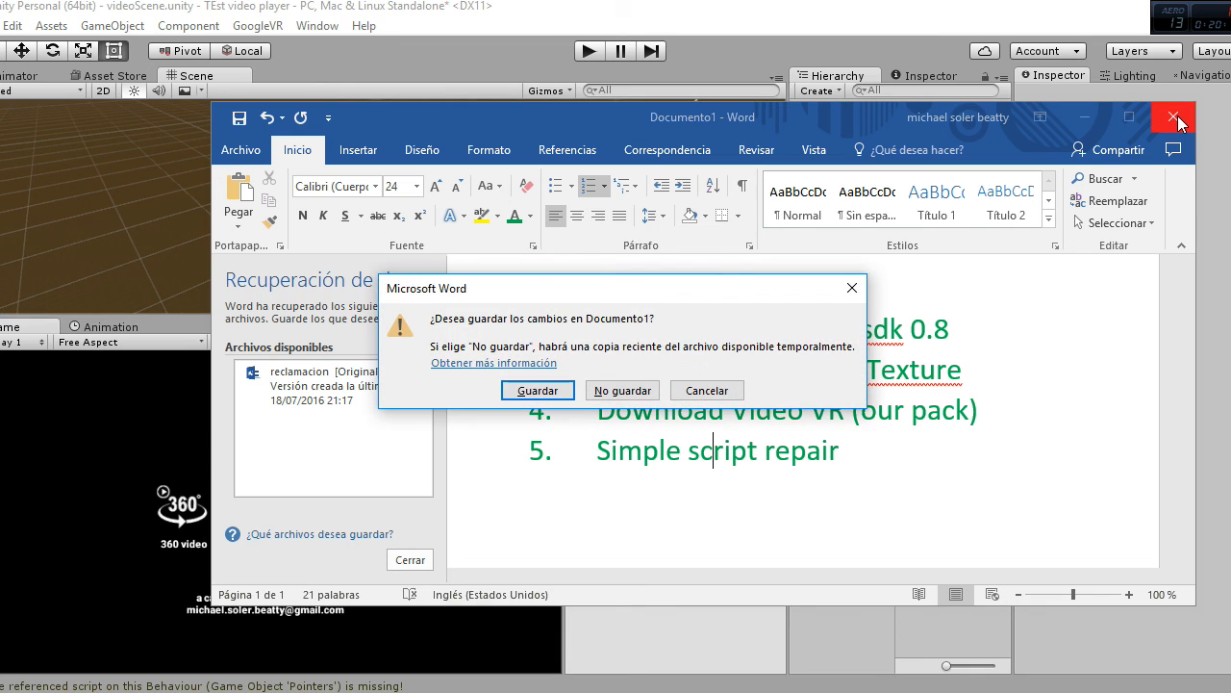
click(625, 391)
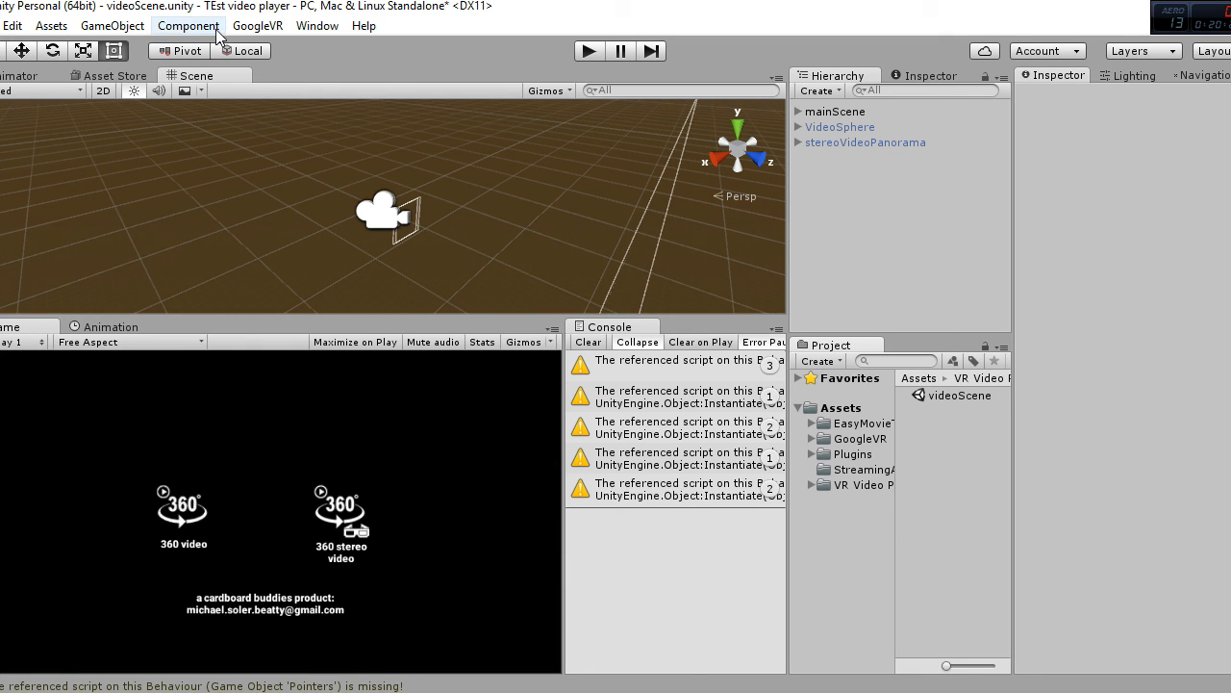
Step: Back in Unity, check the installed version in the About Unity window and close it
click(363, 27)
click(391, 48)
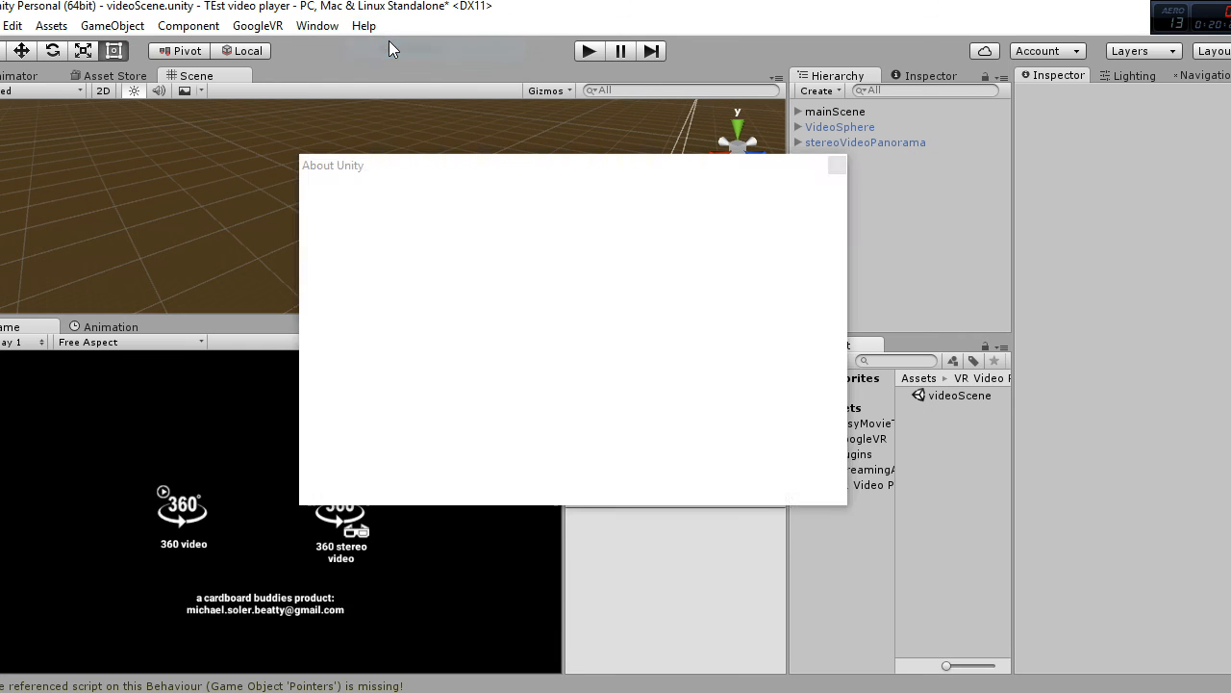
drag(421, 96, 693, 226)
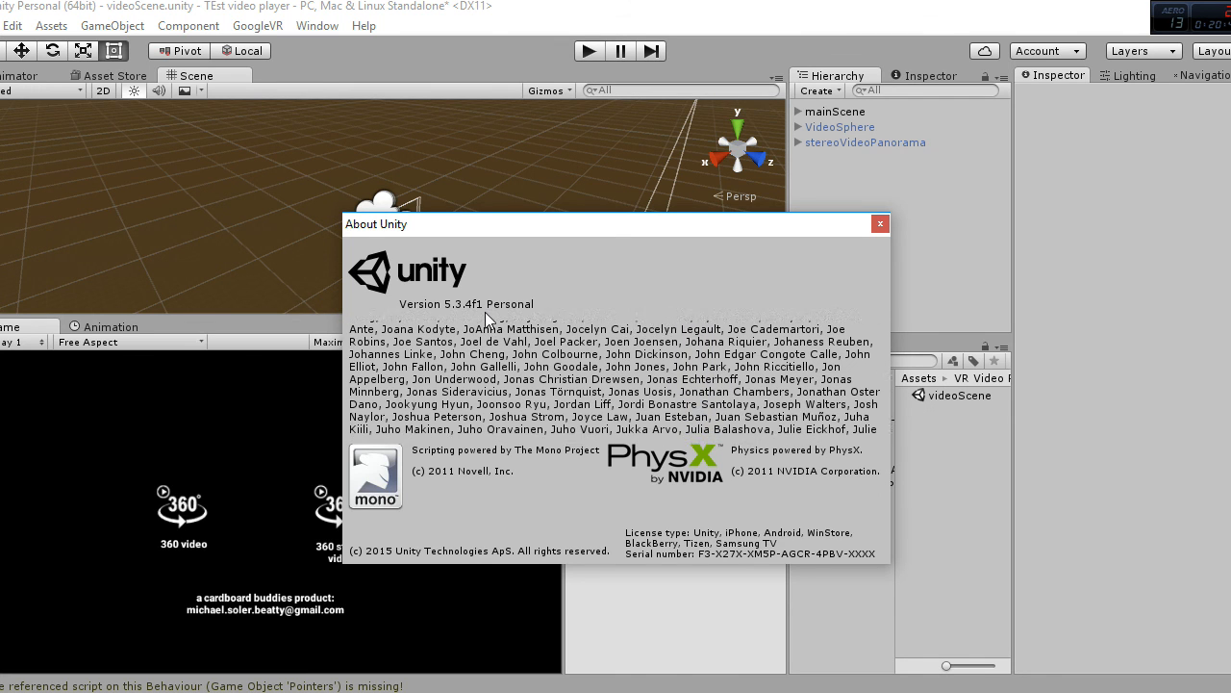
click(879, 225)
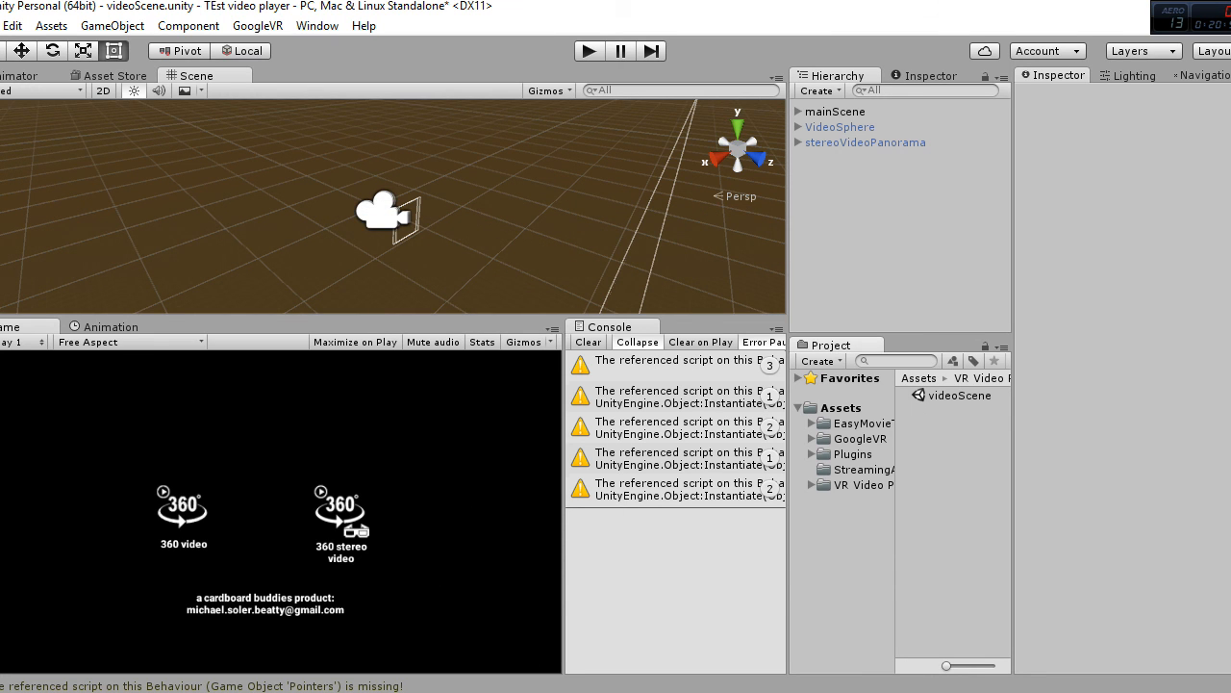
Step: Clear the Console and slightly widen the Game view by narrowing the Console
click(588, 341)
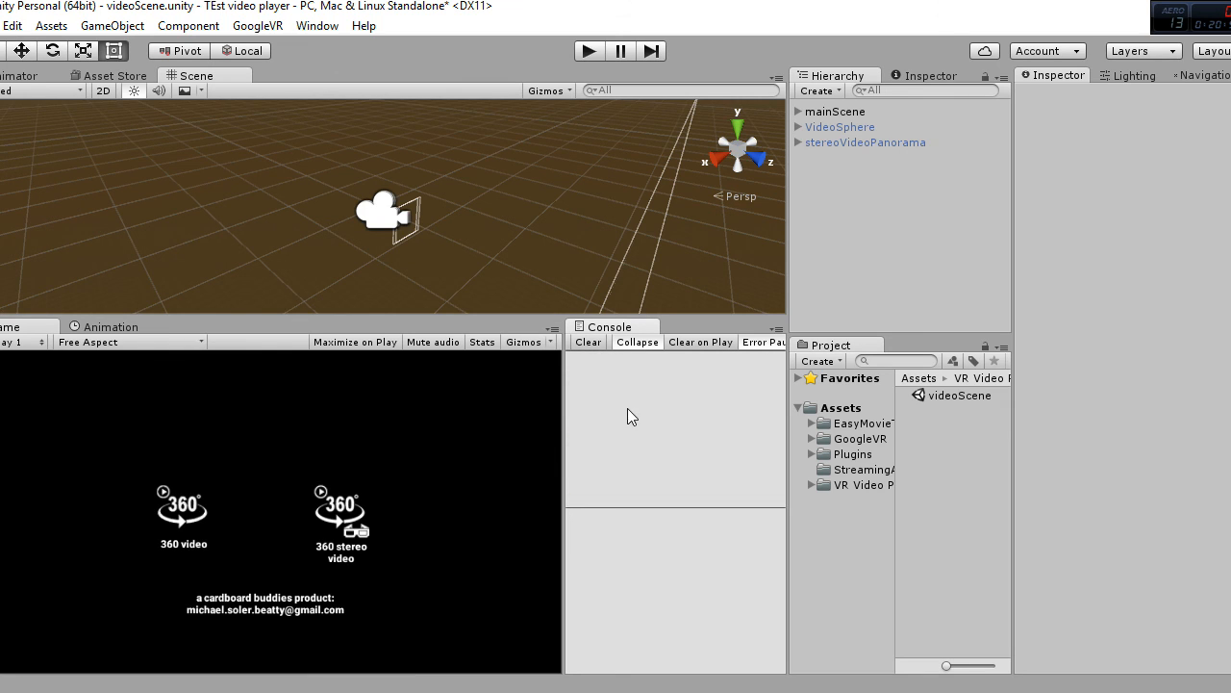
drag(561, 412, 674, 433)
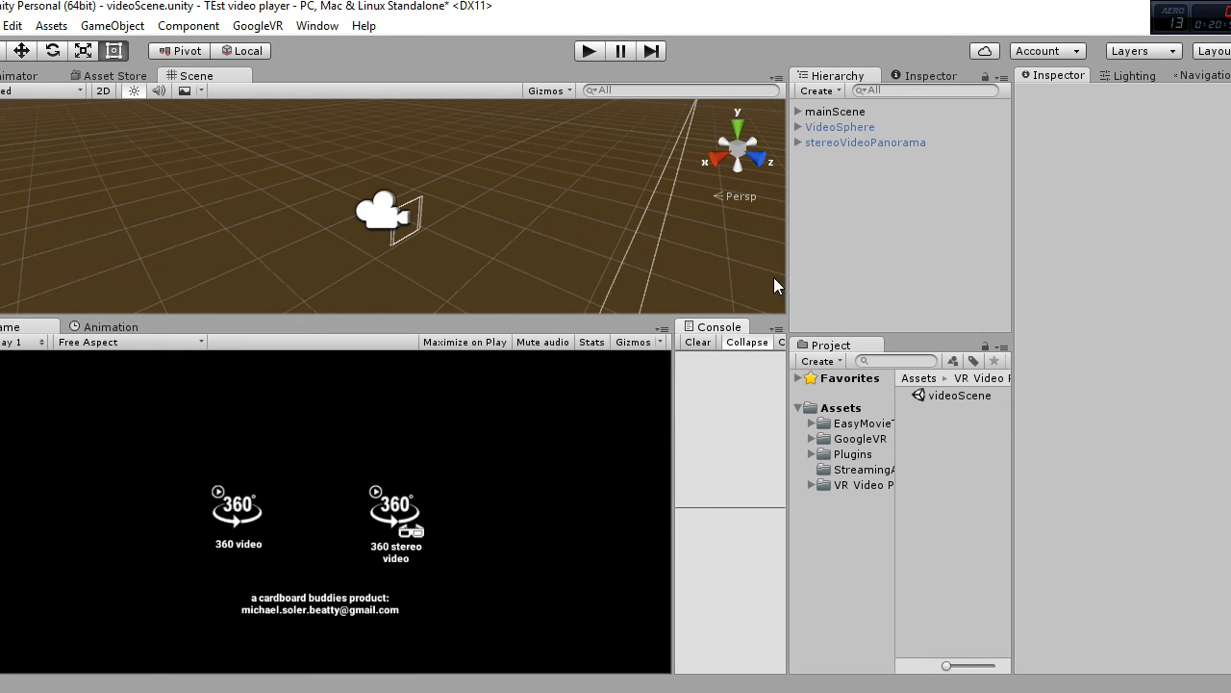
drag(669, 421, 645, 415)
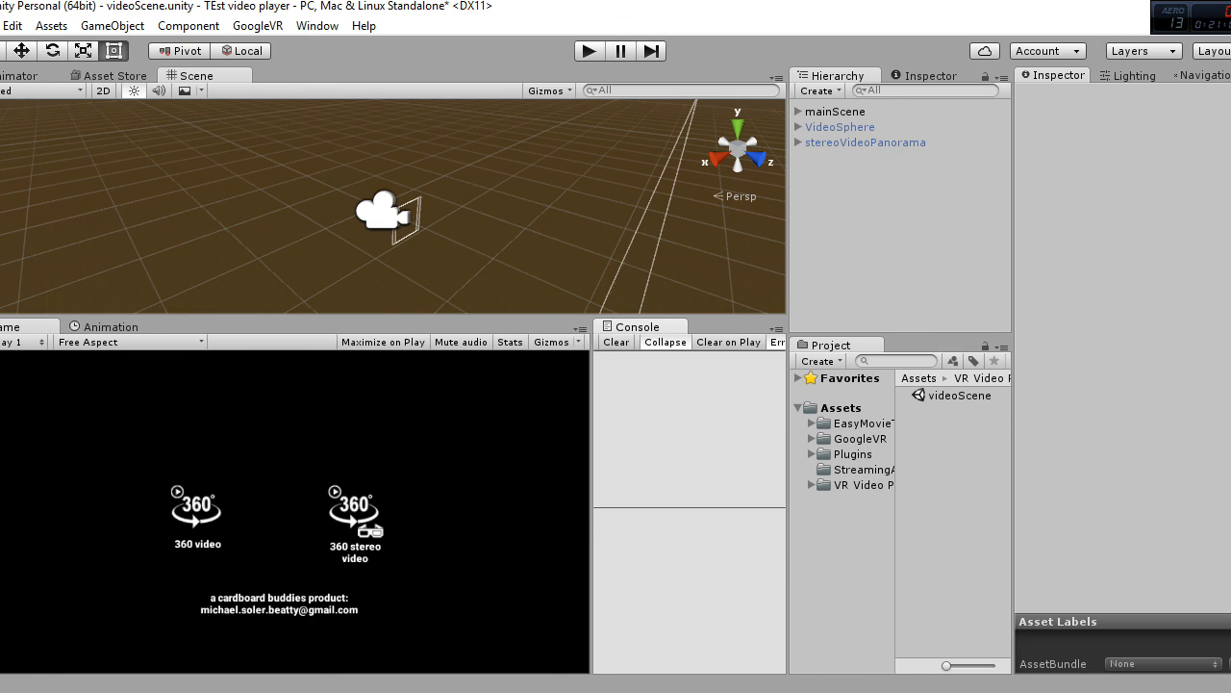
mouse_move(696, 692)
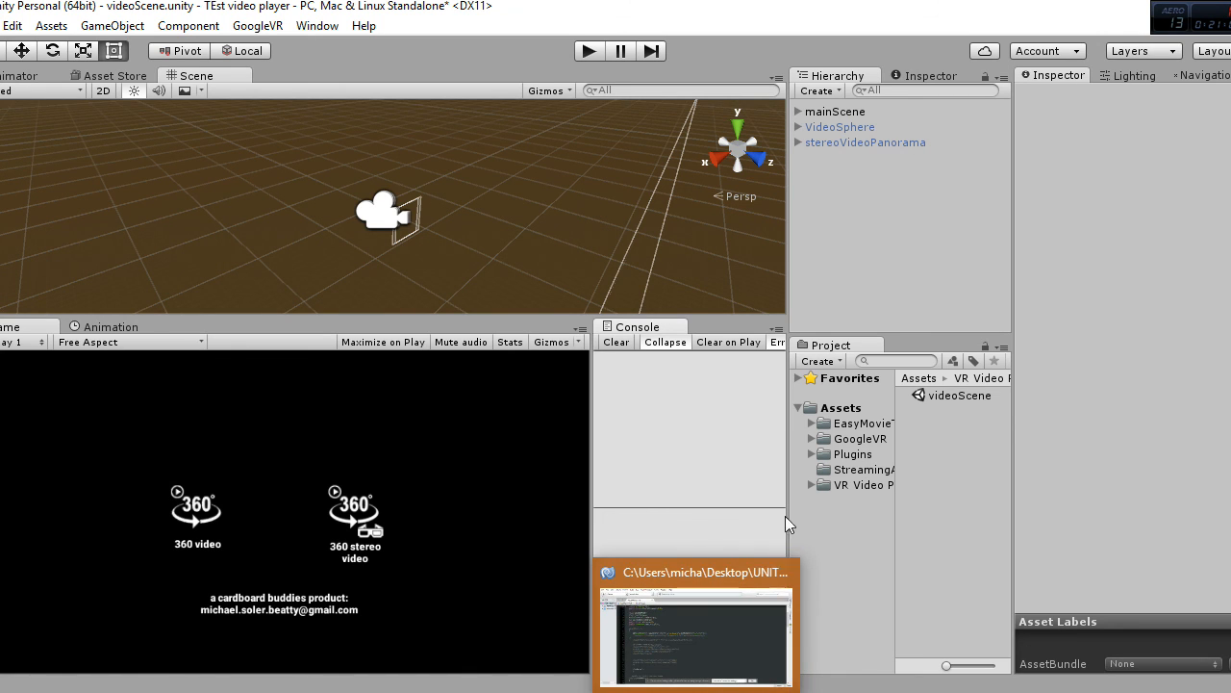